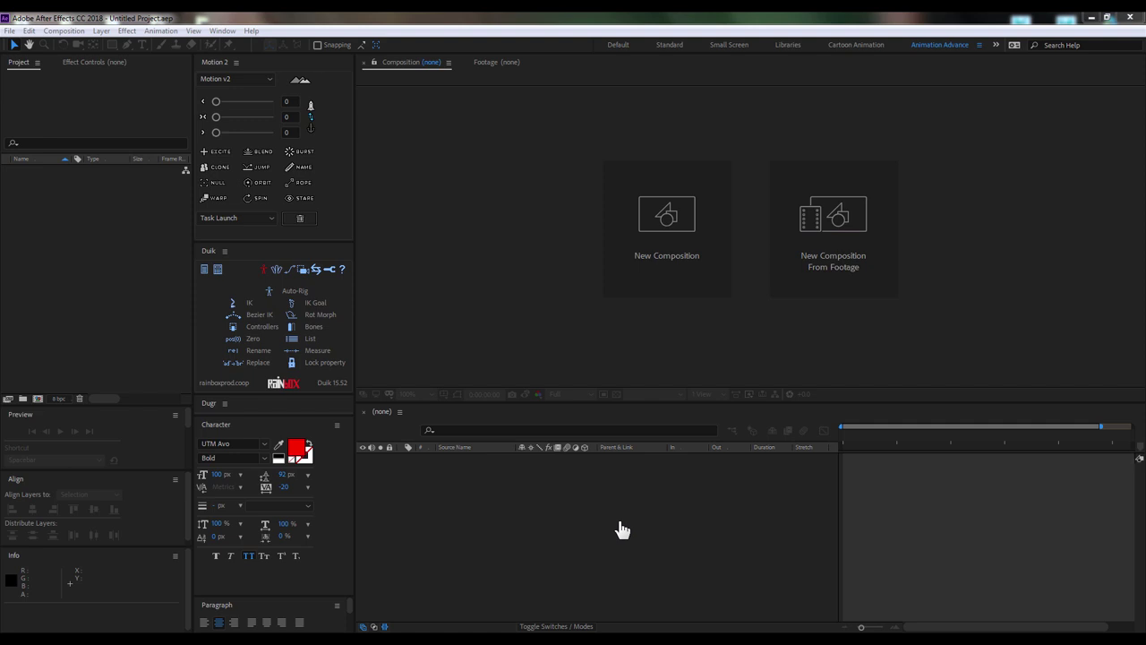
Bring the Notepad++ note to the front, shorten its window, and place the cursor after the title
{"action": "left_click", "coordinate": [385, 641]}
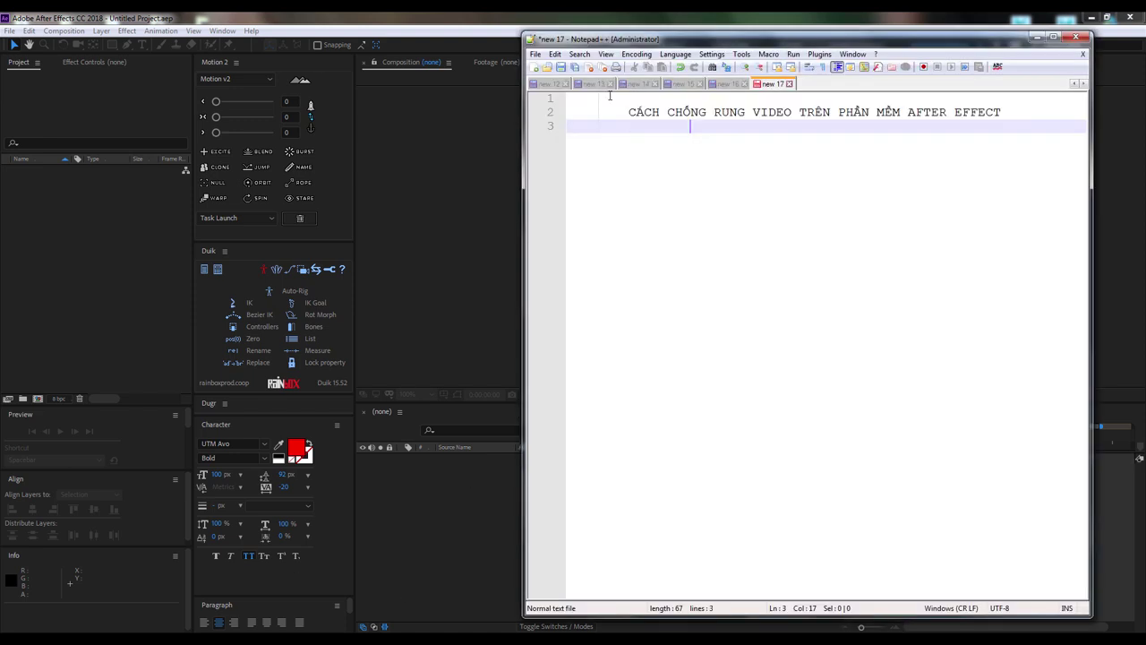
{"action": "left_click_drag", "start_coordinate": [871, 33], "coordinate": [869, 55]}
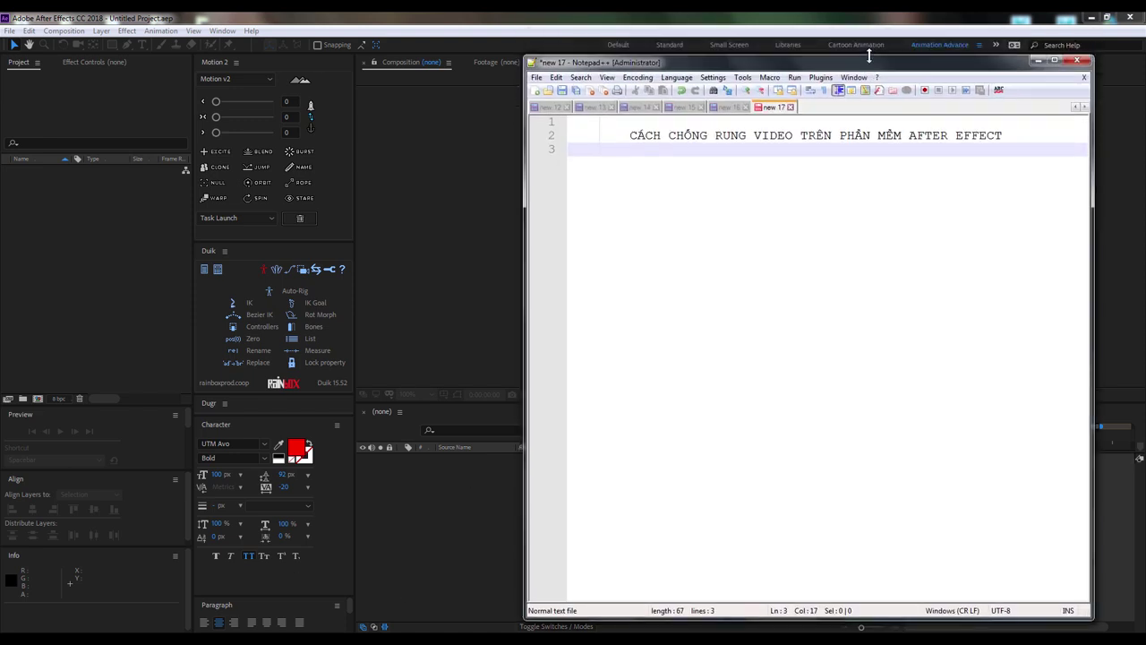
{"action": "left_click", "coordinate": [721, 139]}
{"action": "left_click", "coordinate": [625, 135]}
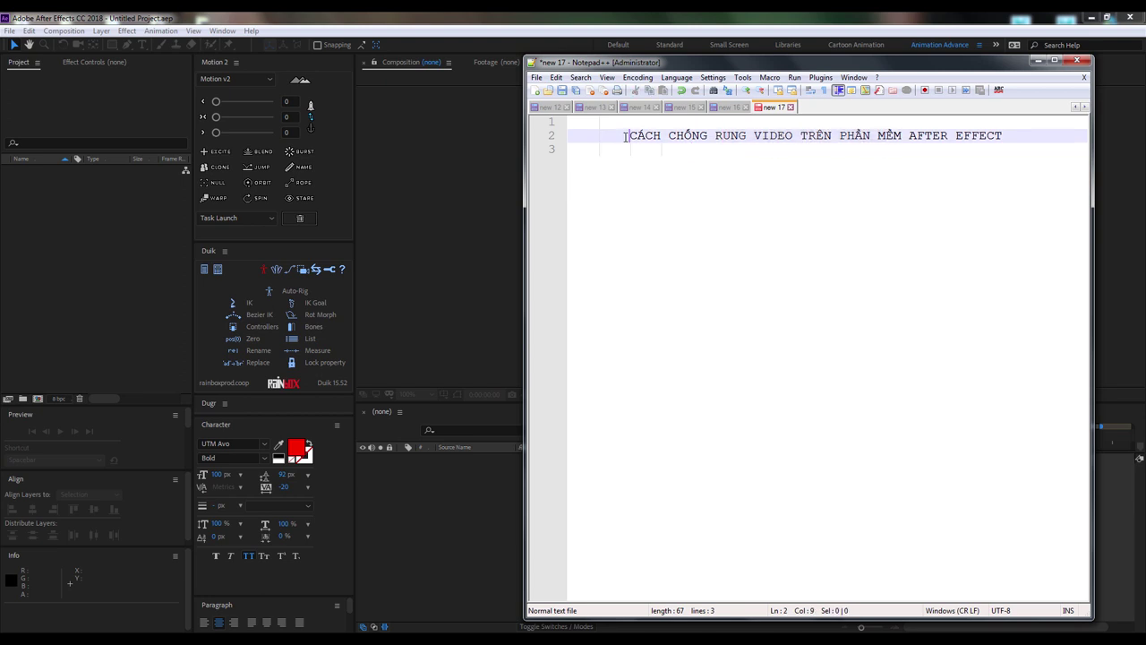
{"action": "left_click_drag", "start_coordinate": [628, 135], "coordinate": [1005, 136]}
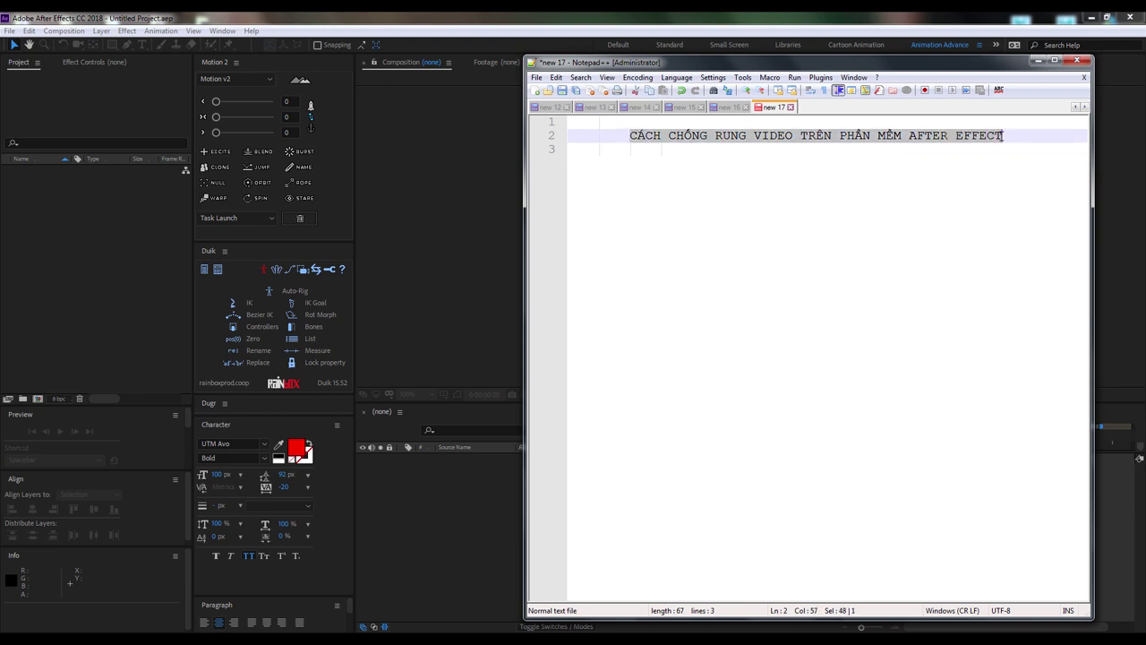
{"action": "left_click", "coordinate": [1010, 135]}
Add a new line below the title, type 'Wap Stallibazier', then delete that typed line
{"action": "key", "text": "Return"}
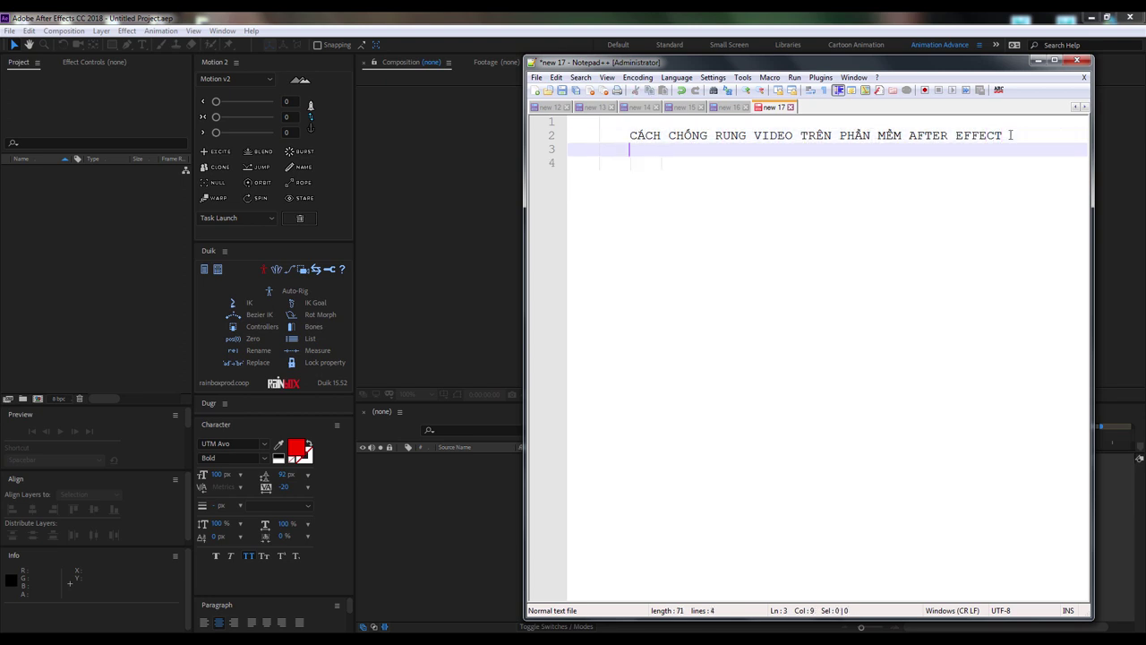
{"action": "type", "text": "1/Wap"}
{"action": "type", "text": " Stallibazi"}
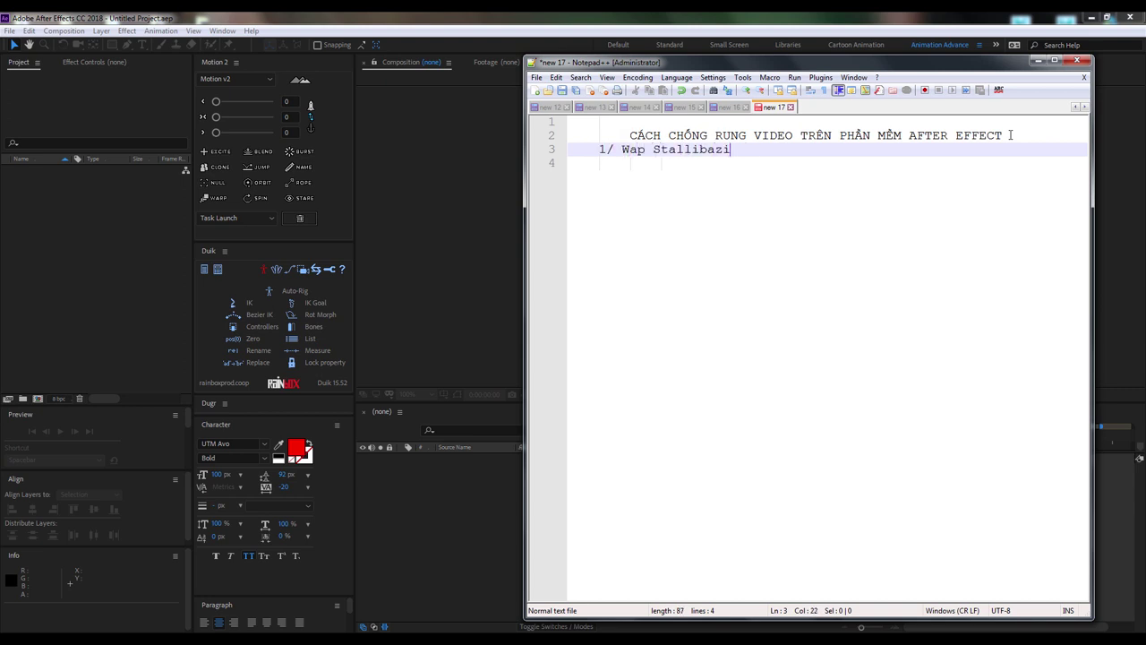
{"action": "type", "text": "er"}
{"action": "key", "text": "BackSpace"}
{"action": "key", "text": "End"}
{"action": "left_click_drag", "start_coordinate": [745, 150], "coordinate": [600, 151]}
{"action": "key", "text": "BackSpace"}
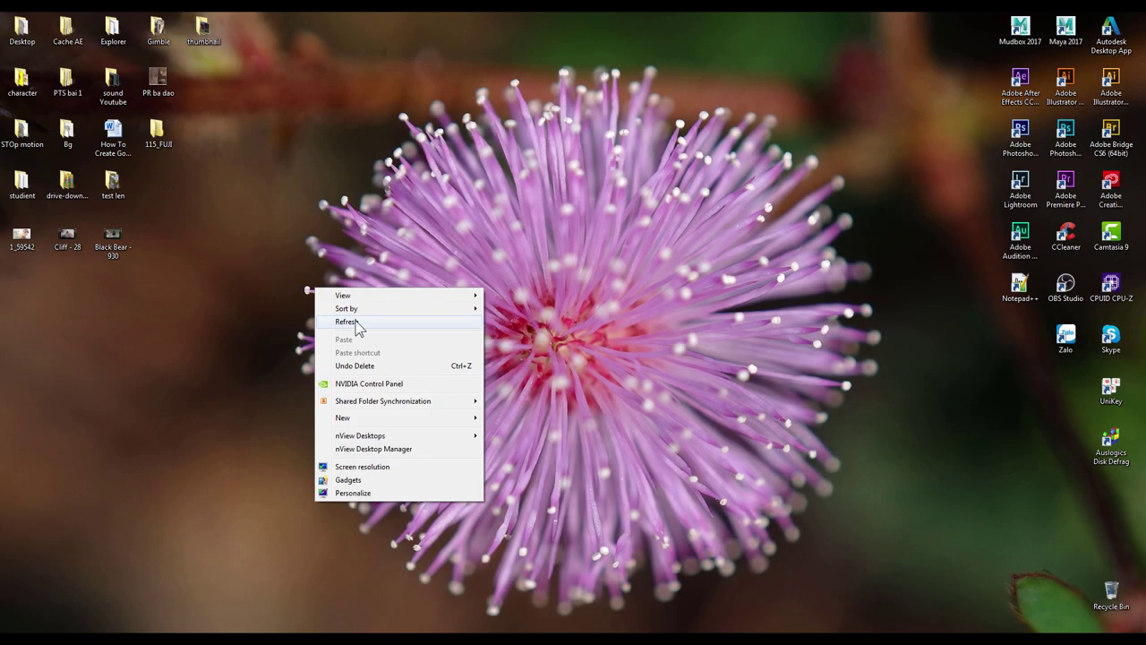
Drag the desktop video Cliff - 28.mp4 into After Effects' Project panel
{"action": "left_click", "coordinate": [356, 326]}
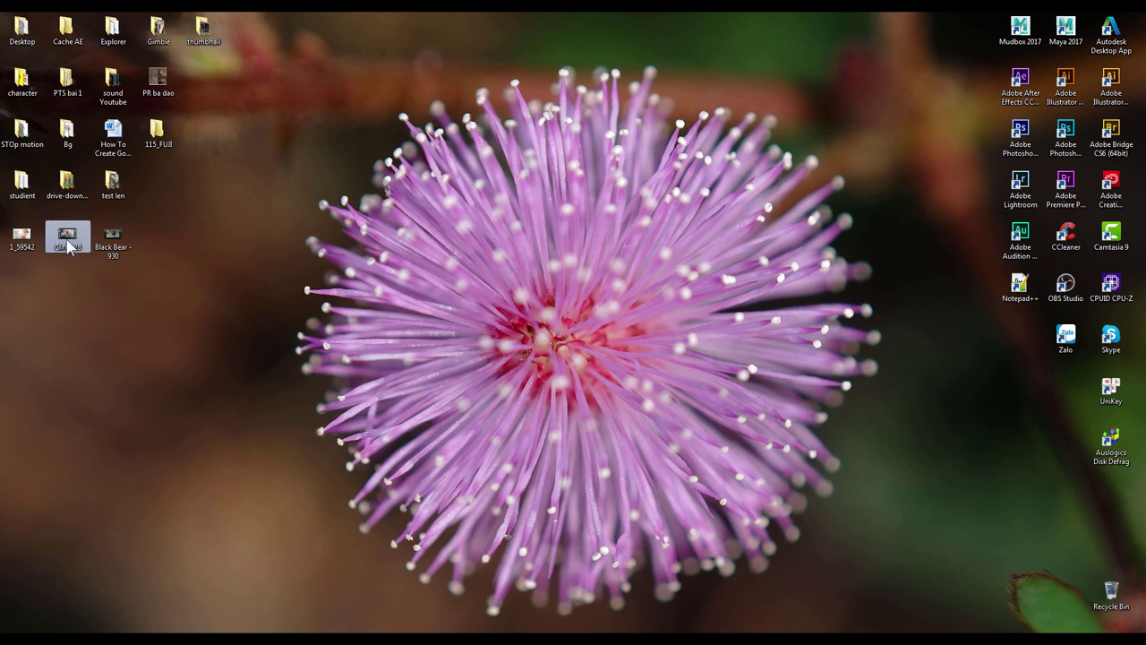
{"action": "mouse_move", "coordinate": [69, 247]}
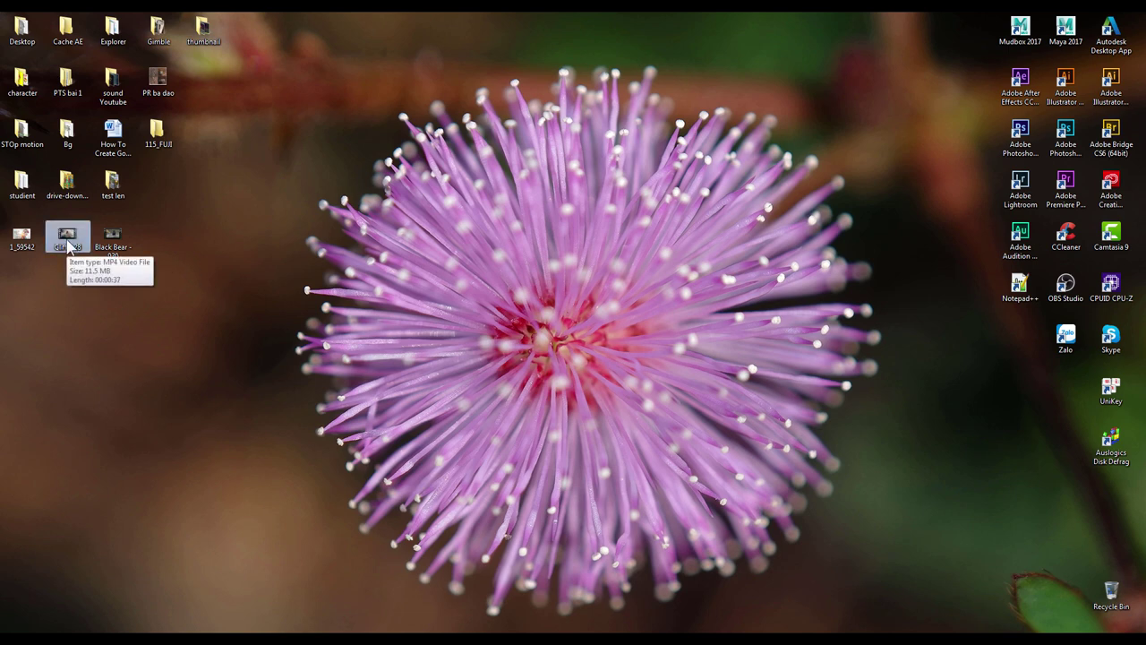
{"action": "left_click", "coordinate": [69, 241]}
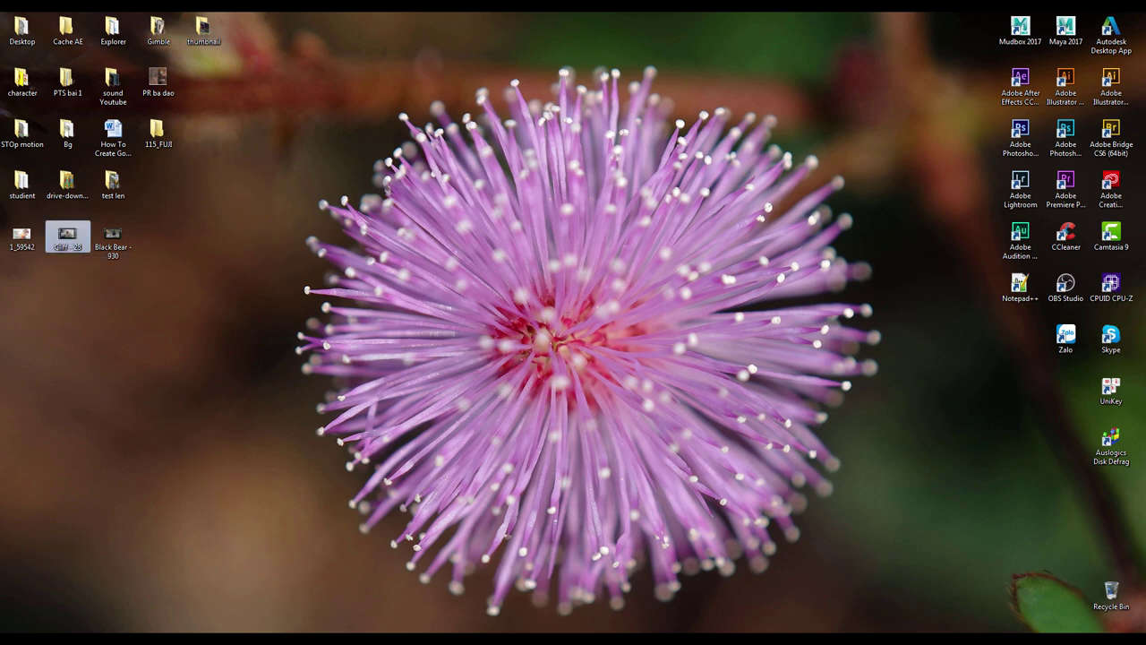
{"action": "left_click_drag", "start_coordinate": [69, 638], "coordinate": [75, 254]}
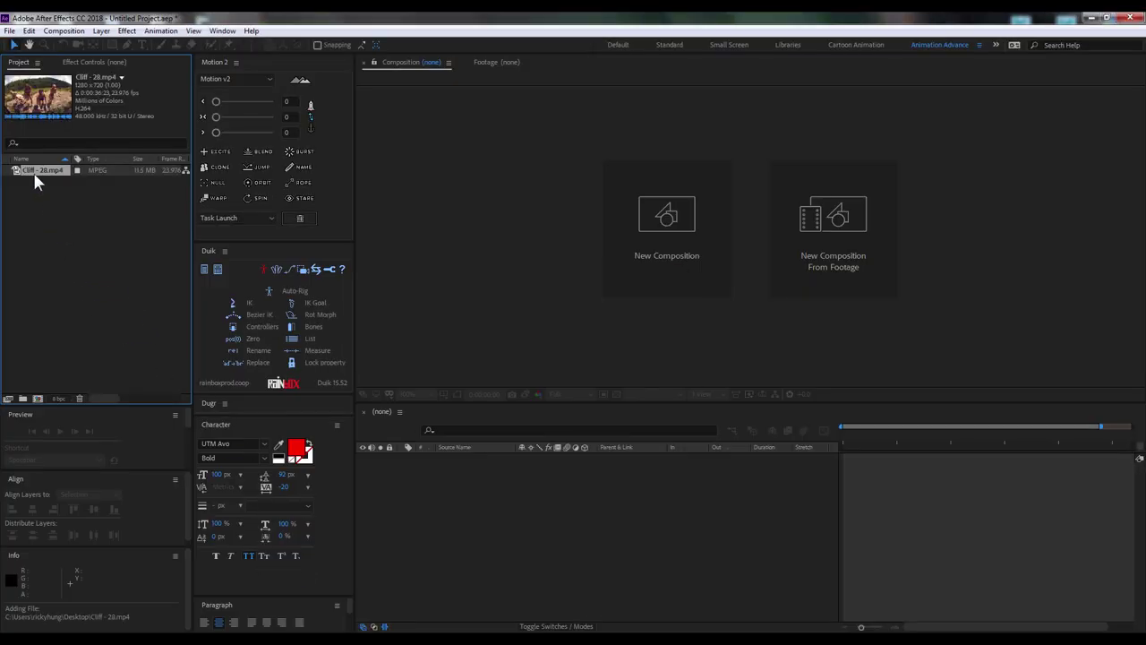
{"action": "double_click", "coordinate": [36, 172]}
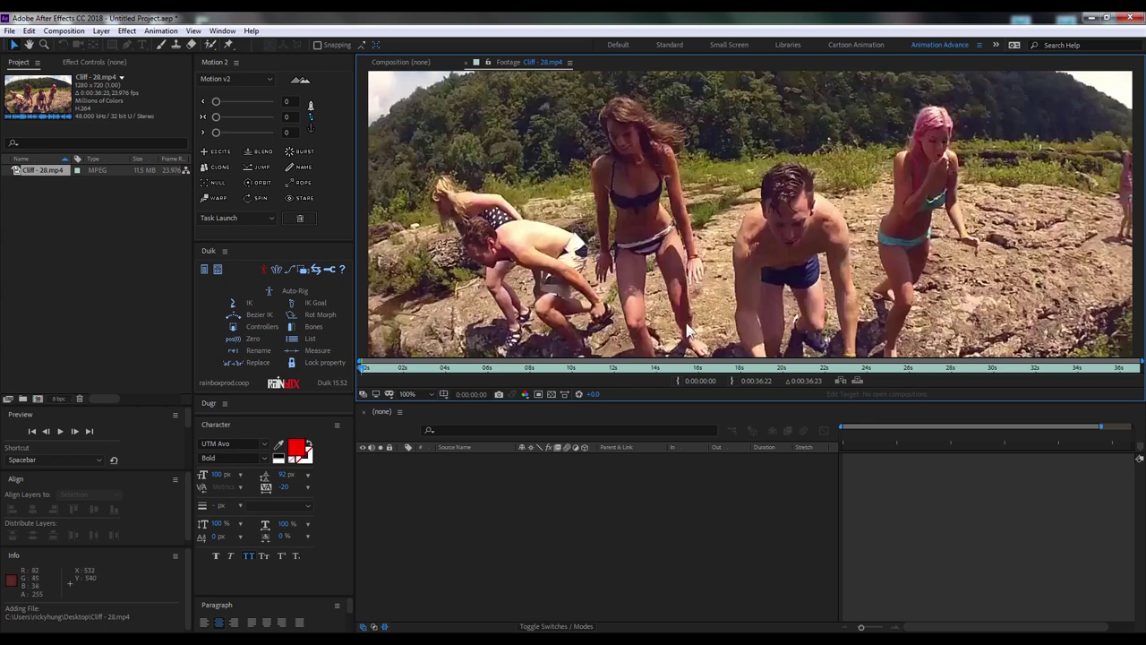
{"action": "left_click", "coordinate": [411, 394]}
{"action": "left_click", "coordinate": [421, 577]}
{"action": "mouse_move", "coordinate": [123, 406]}
{"action": "left_mouse_down"}
{"action": "mouse_move", "coordinate": [127, 209]}
{"action": "mouse_move", "coordinate": [104, 434]}
{"action": "left_mouse_up"}
{"action": "left_click", "coordinate": [83, 364]}
{"action": "left_click", "coordinate": [102, 432]}
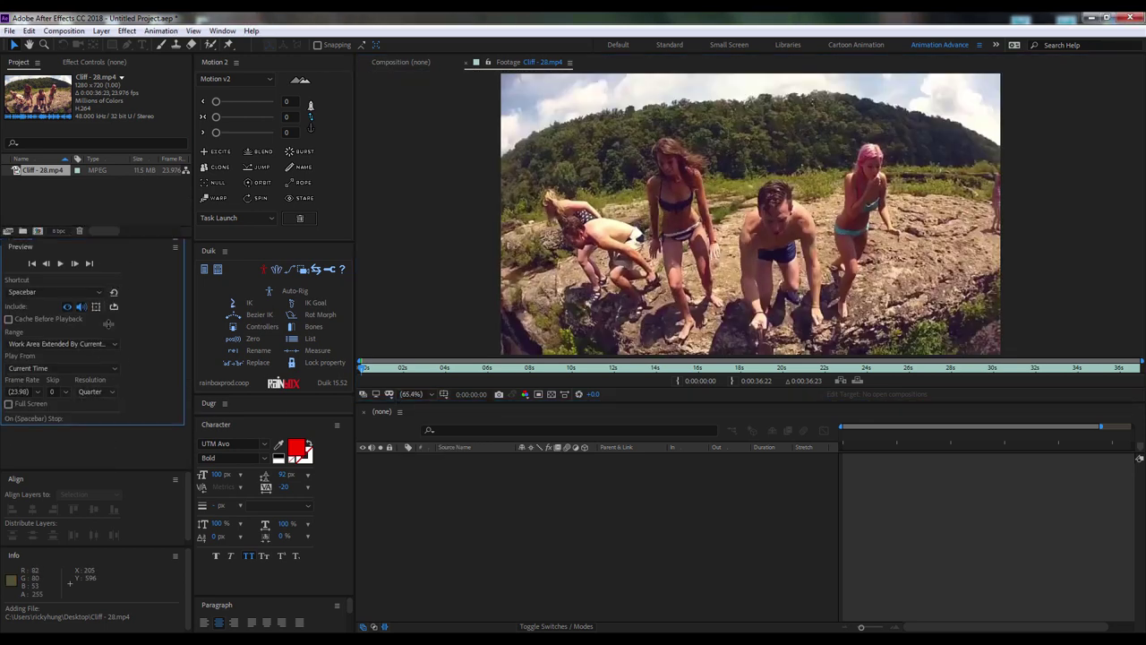
{"action": "left_click", "coordinate": [367, 367]}
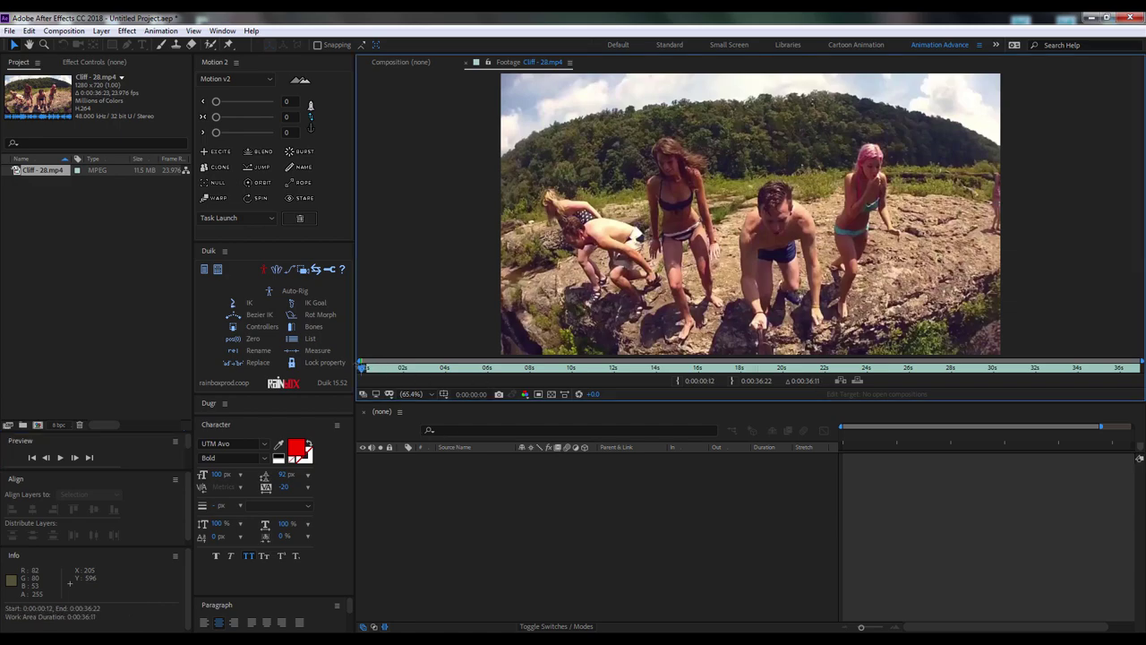
{"action": "key", "text": "space"}
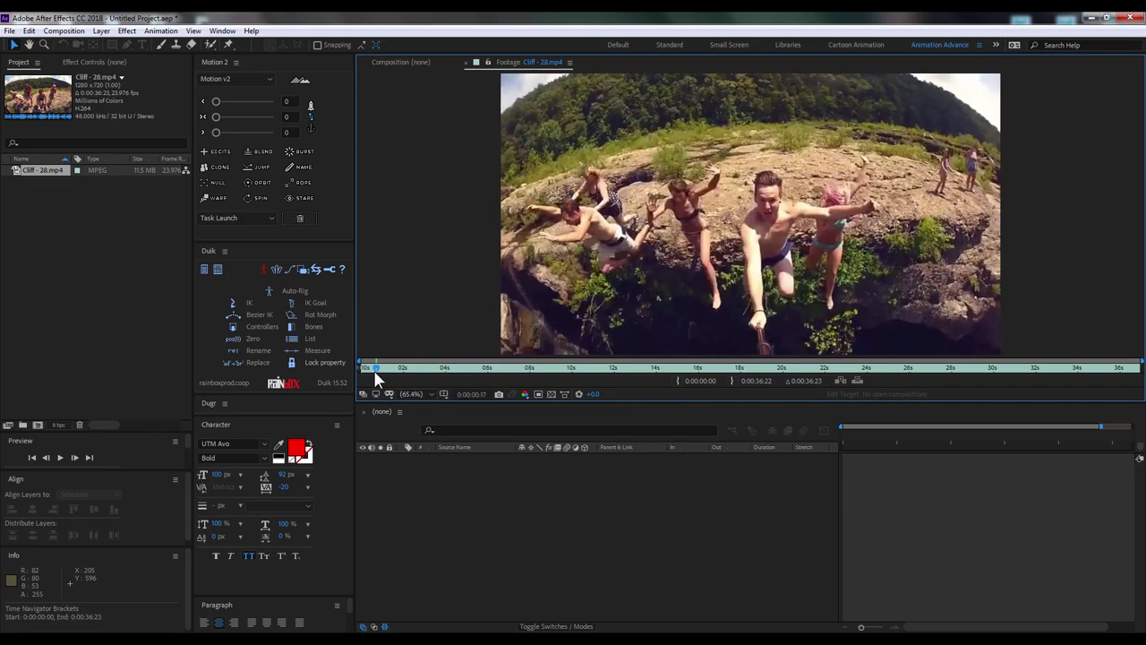
{"action": "key", "text": "space"}
{"action": "left_click_drag", "start_coordinate": [358, 368], "coordinate": [452, 368]}
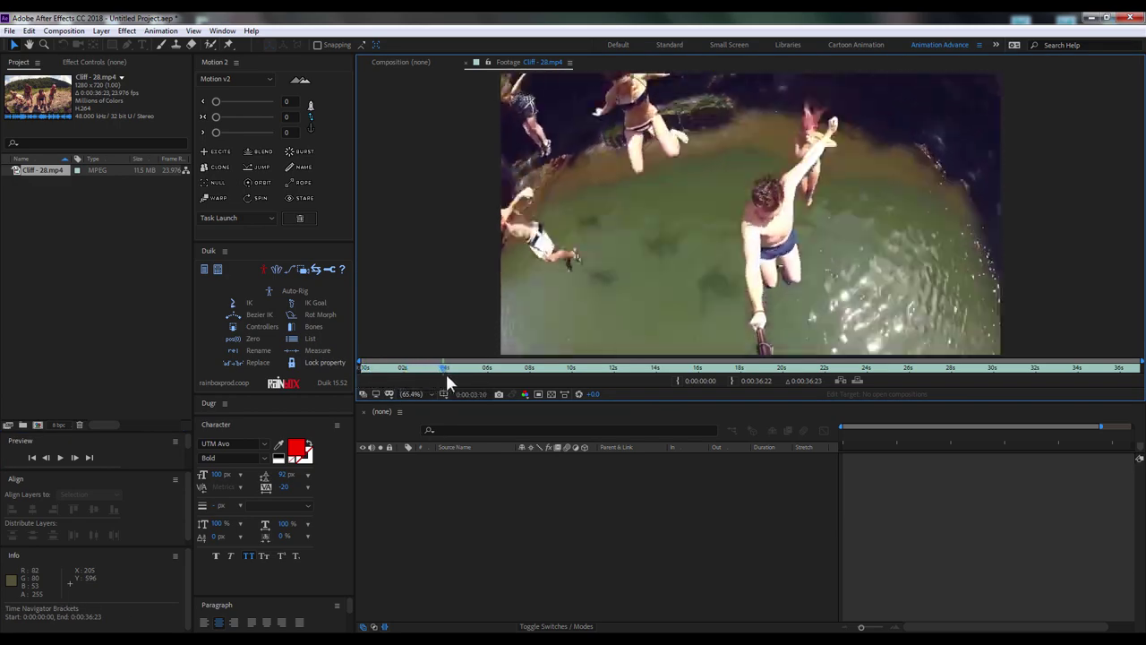
{"action": "left_click", "coordinate": [400, 627]}
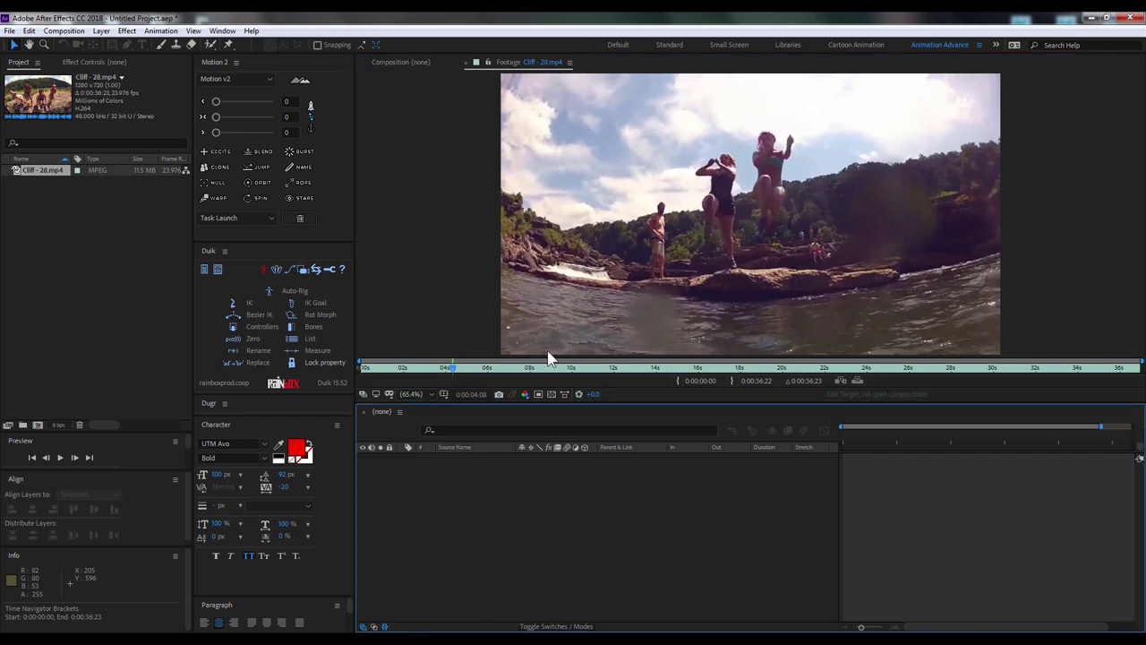
{"action": "left_click", "coordinate": [467, 62]}
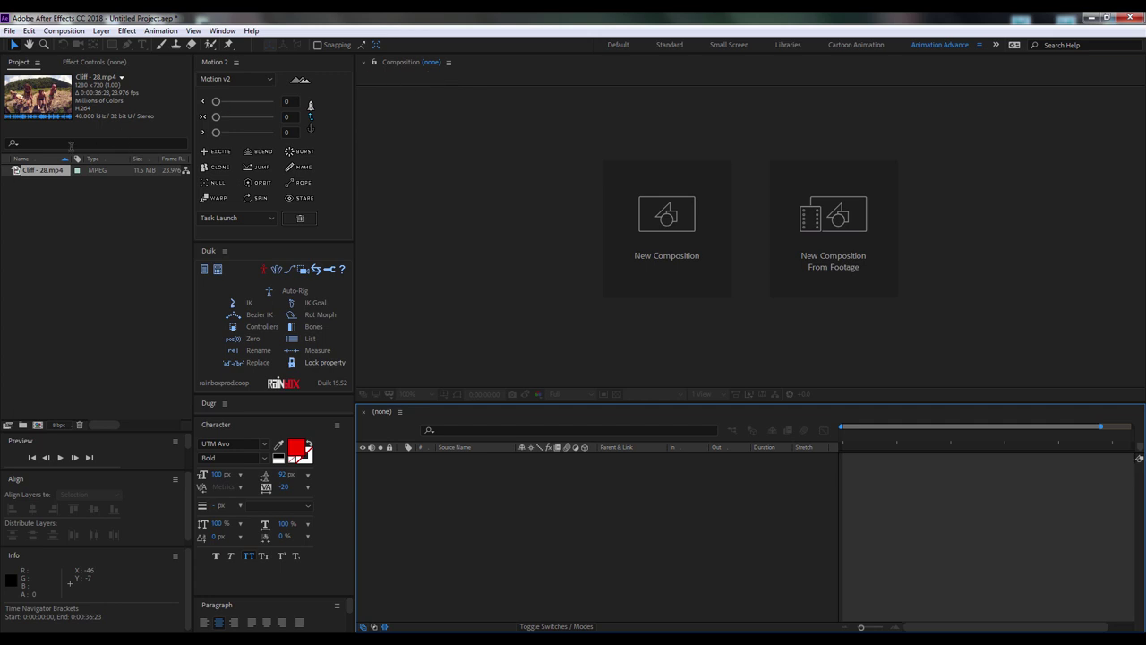
Make a Cliff - 28 composition from the footage, hide the In/Out columns, zoom in, and scrub to the landing
{"action": "right_click", "coordinate": [38, 170]}
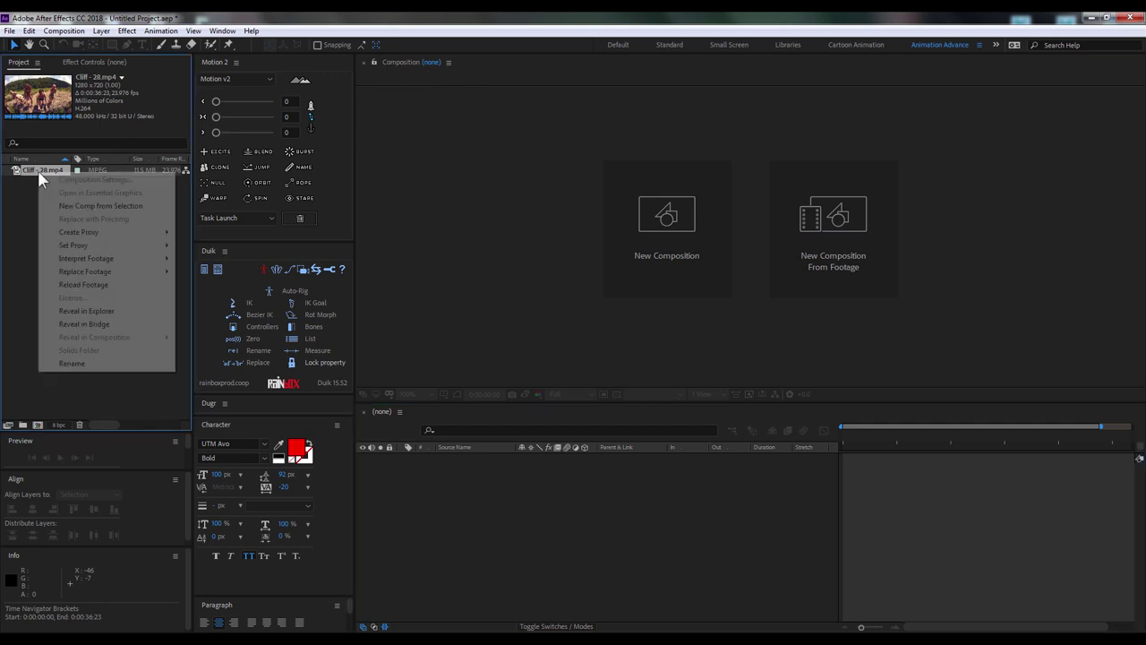
{"action": "left_click", "coordinate": [126, 206]}
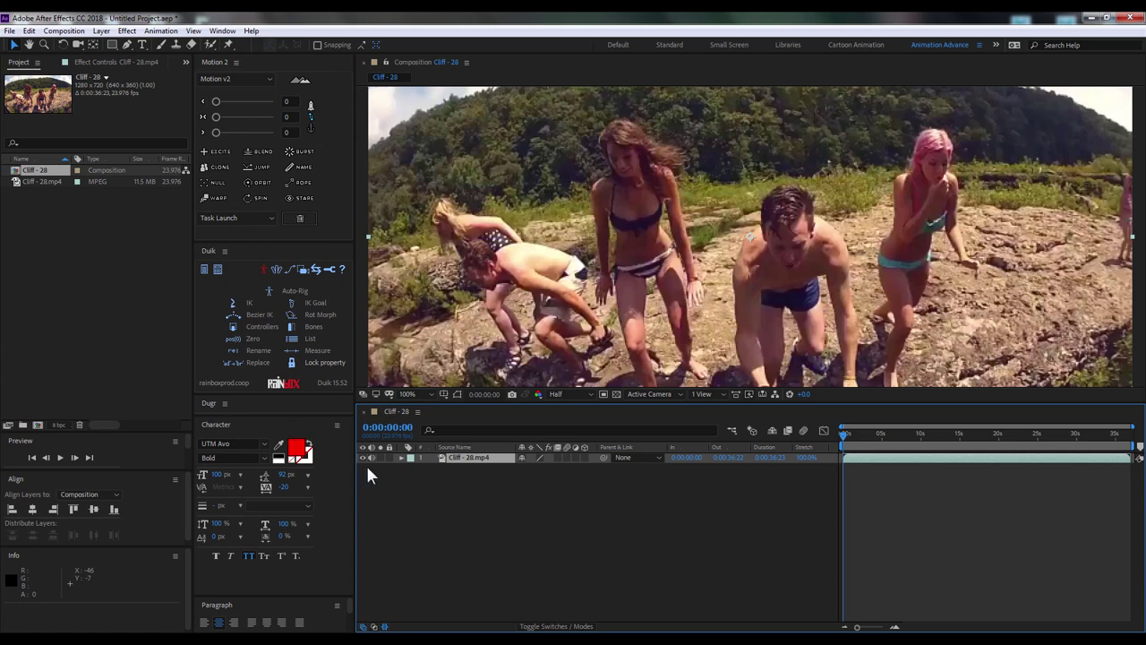
{"action": "left_click", "coordinate": [386, 626]}
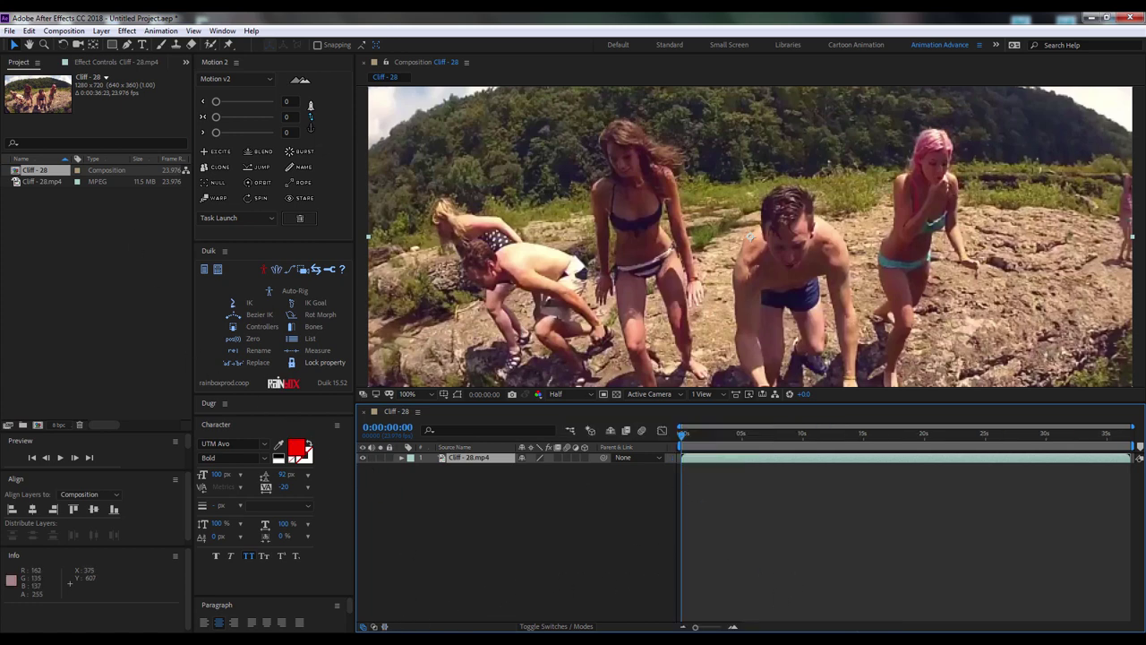
{"action": "left_click", "coordinate": [732, 628]}
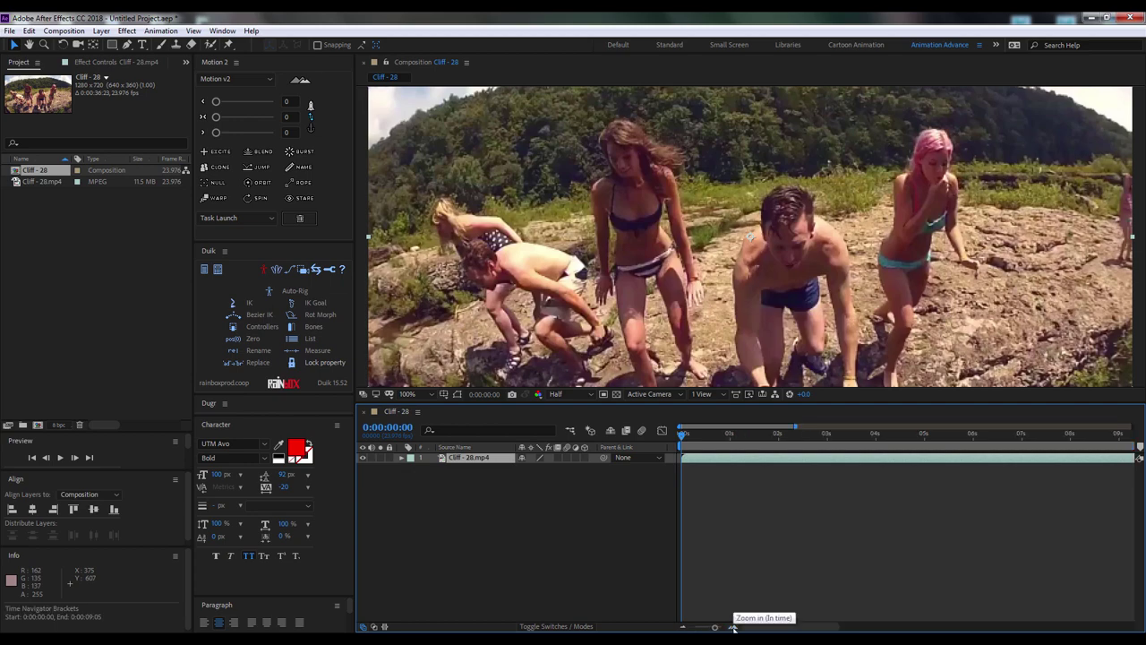
{"action": "left_click_drag", "start_coordinate": [683, 438], "coordinate": [1050, 442]}
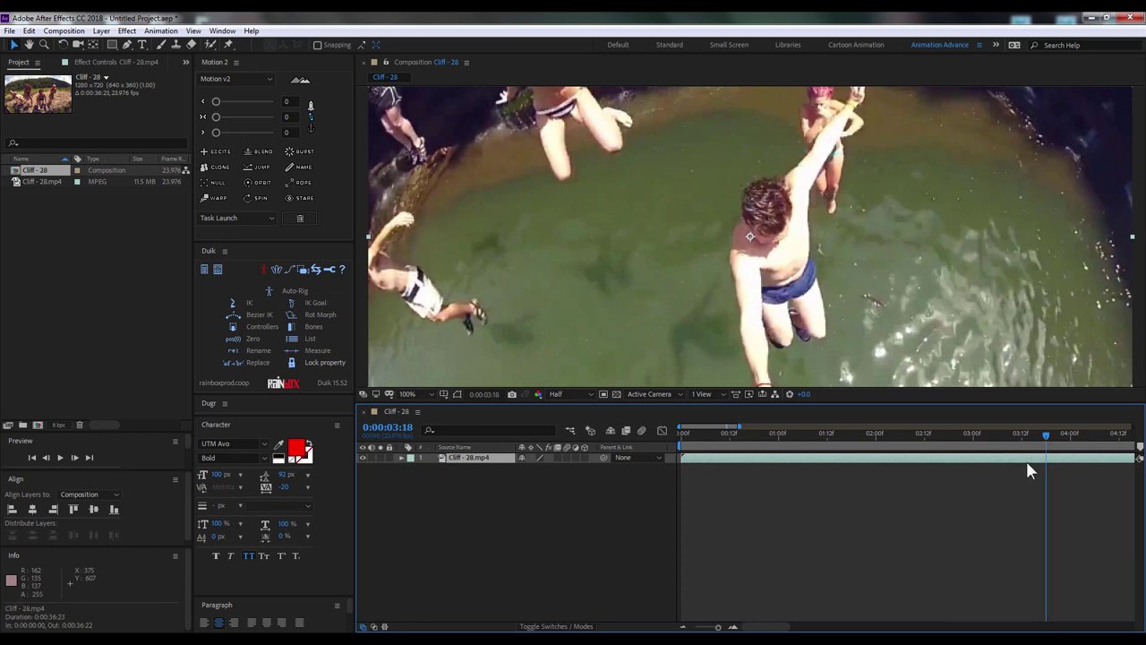
Split the Cliff - 28.mp4 layer at 0:00:03:18 and end the work area at the split
{"action": "left_click", "coordinate": [30, 31]}
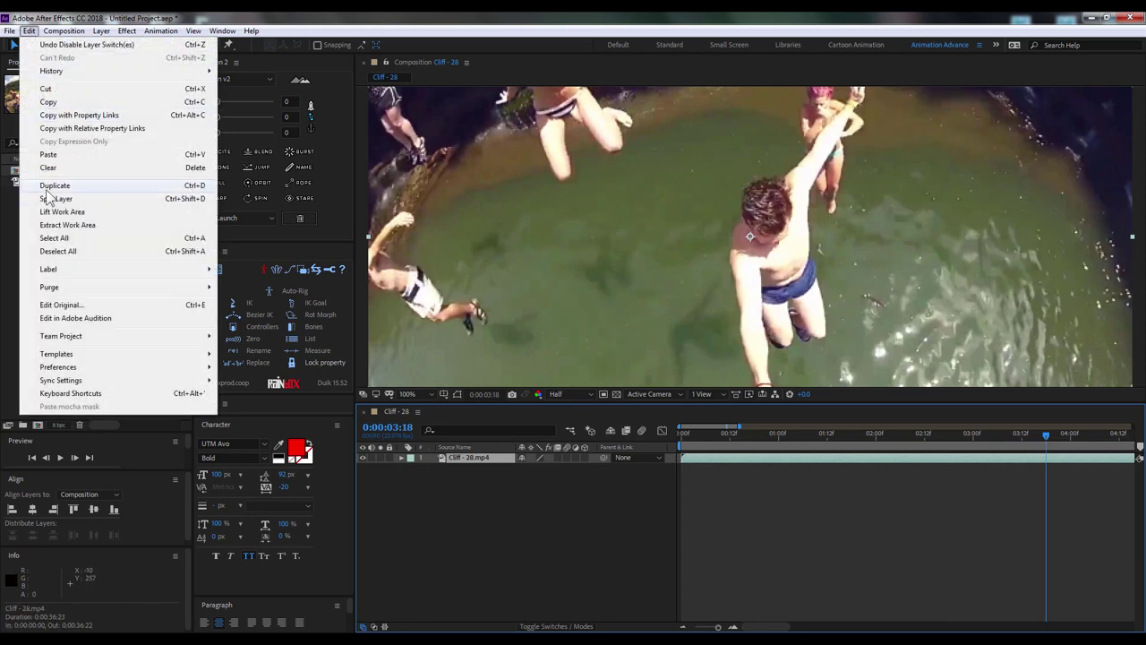
{"action": "left_click", "coordinate": [53, 203]}
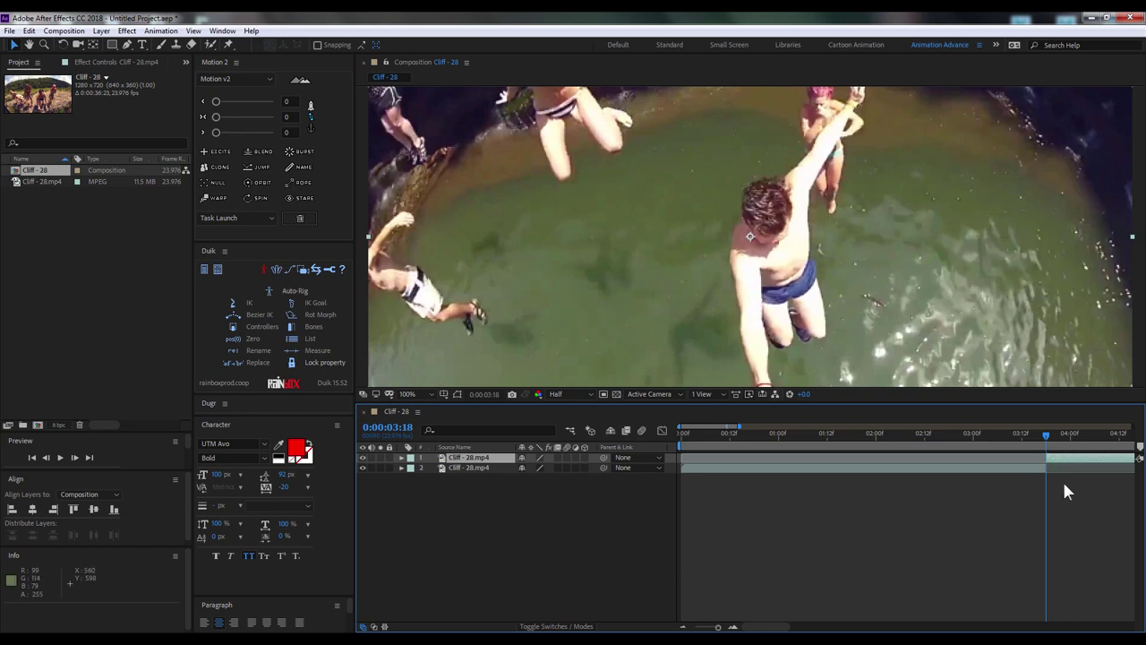
{"action": "left_click_drag", "start_coordinate": [1067, 489], "coordinate": [990, 486]}
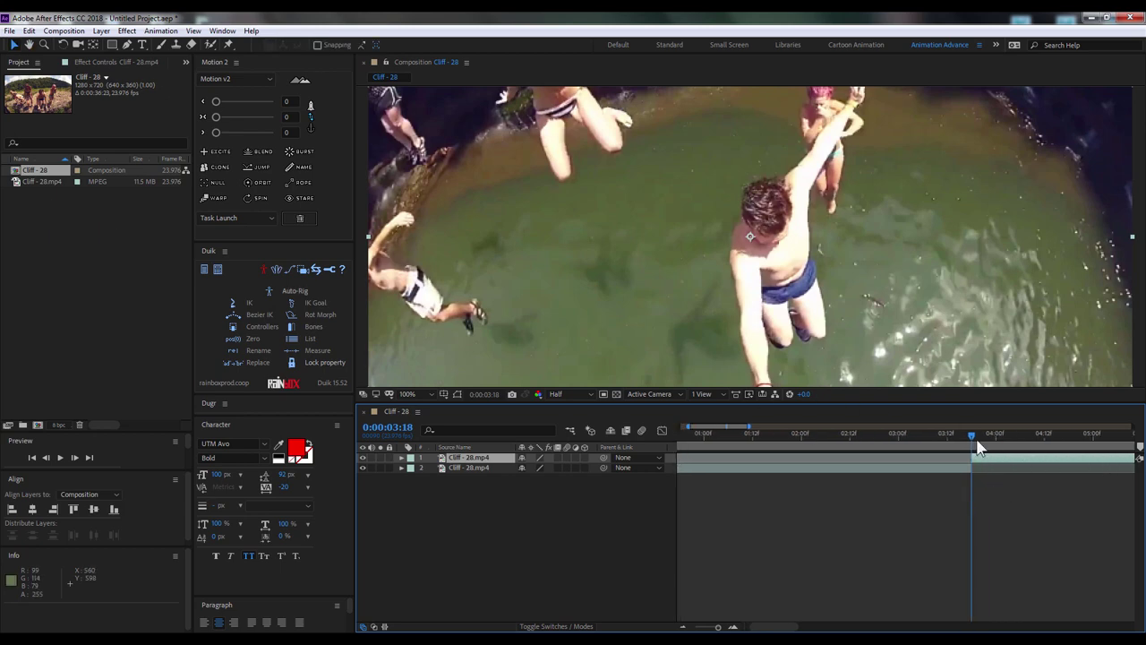
{"action": "scroll", "coordinate": [974, 447], "scroll_direction": "down", "scroll_amount": 4}
{"action": "scroll", "coordinate": [975, 465], "scroll_direction": "down", "scroll_amount": 1}
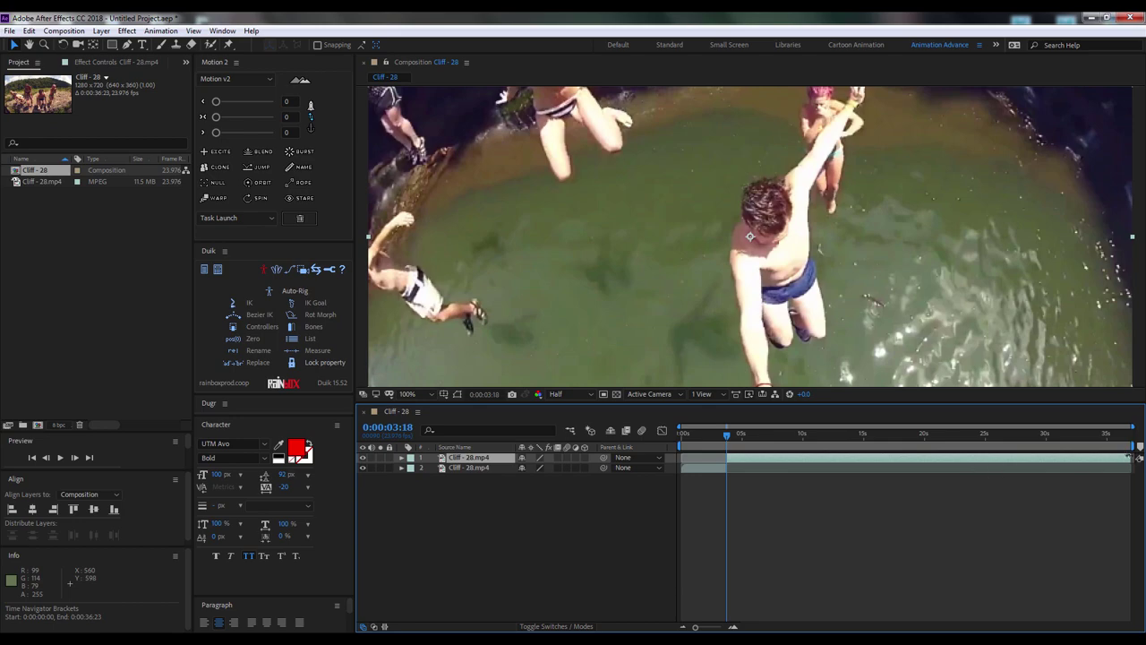
{"action": "left_click_drag", "start_coordinate": [1137, 446], "coordinate": [726, 446]}
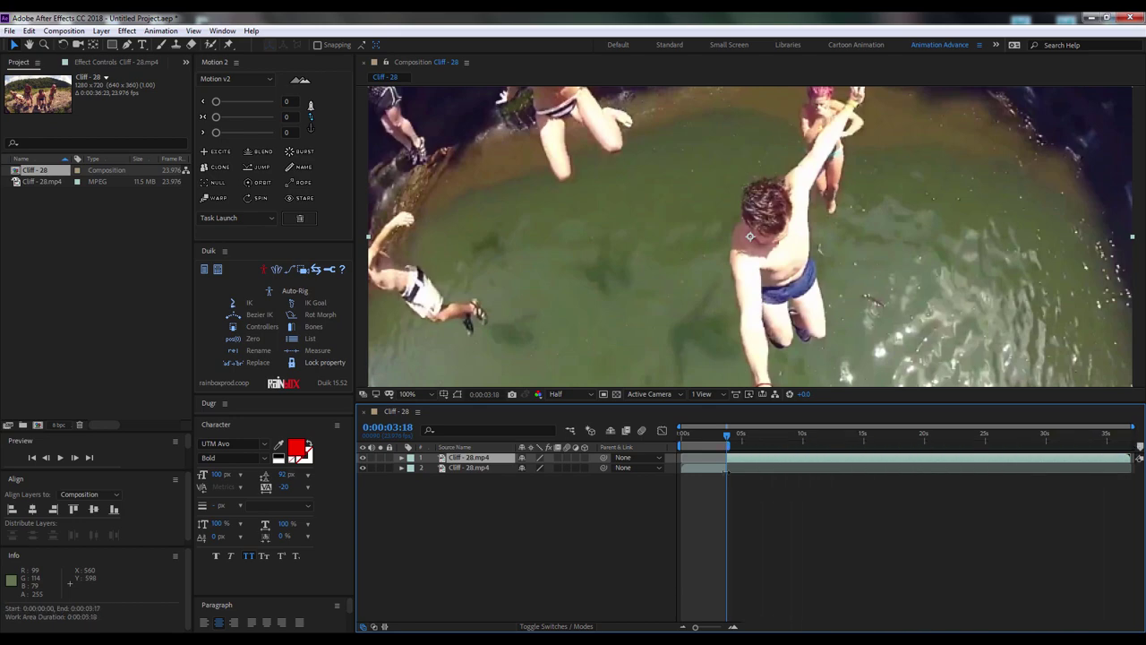
Preview the work area from the start, stop at 0:00:02:01, and select the lower clip layer
{"action": "scroll", "coordinate": [700, 473], "scroll_direction": "up", "scroll_amount": 2}
{"action": "scroll", "coordinate": [714, 488], "scroll_direction": "up", "scroll_amount": 1}
{"action": "left_click_drag", "start_coordinate": [719, 431], "coordinate": [650, 445]}
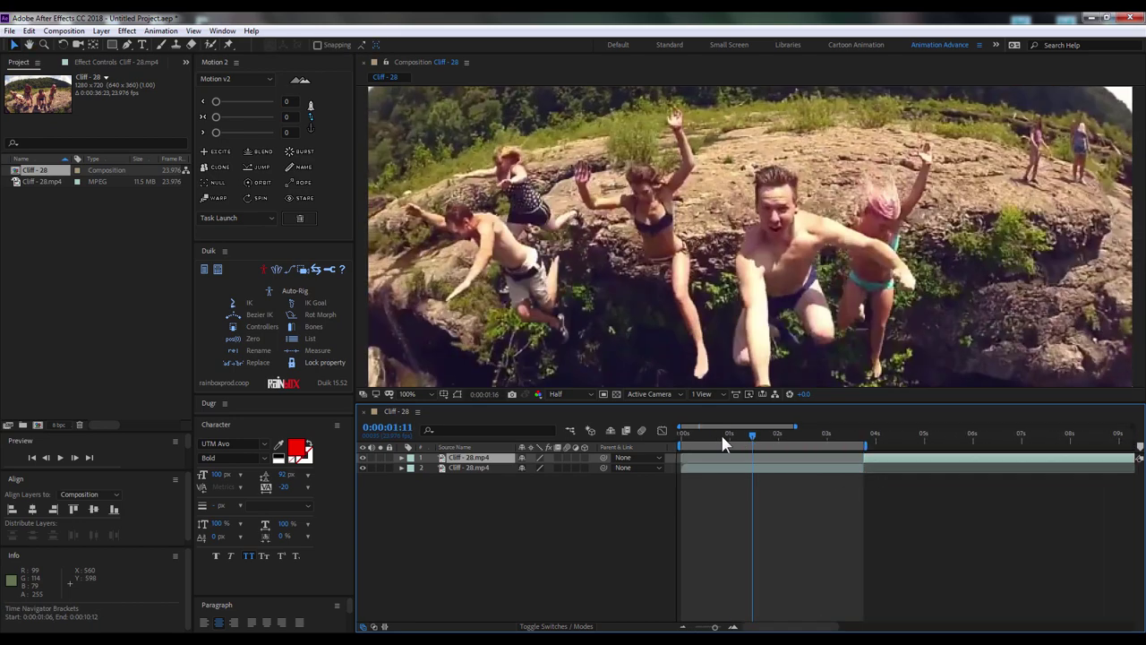
{"action": "key", "text": "space"}
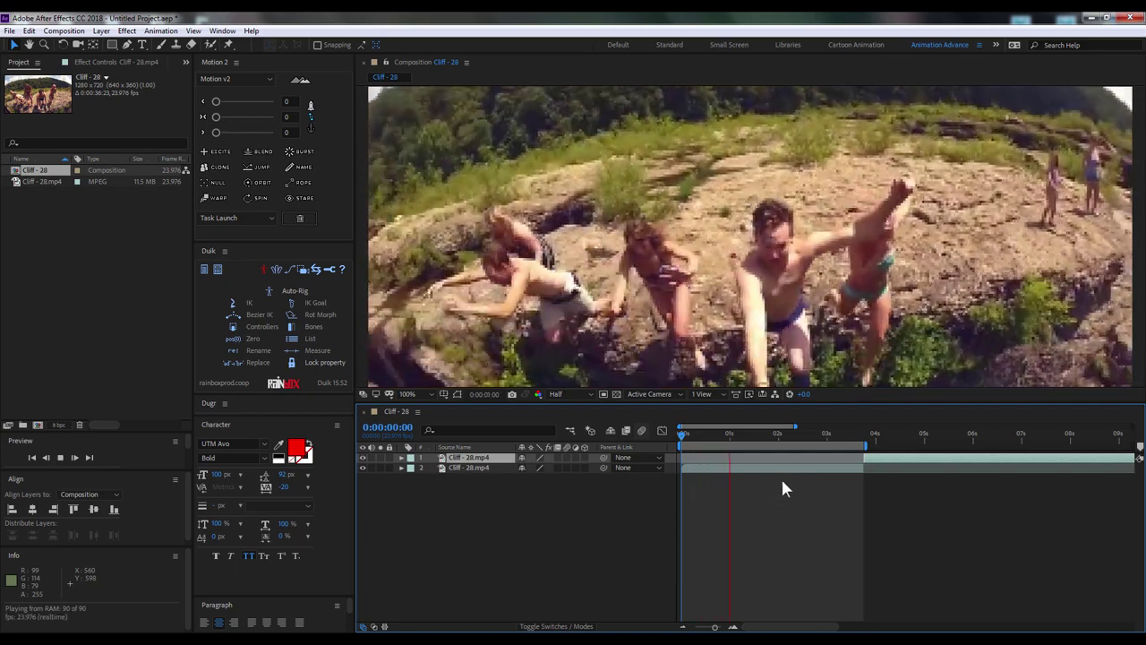
{"action": "key", "text": "space"}
{"action": "left_click", "coordinate": [730, 473]}
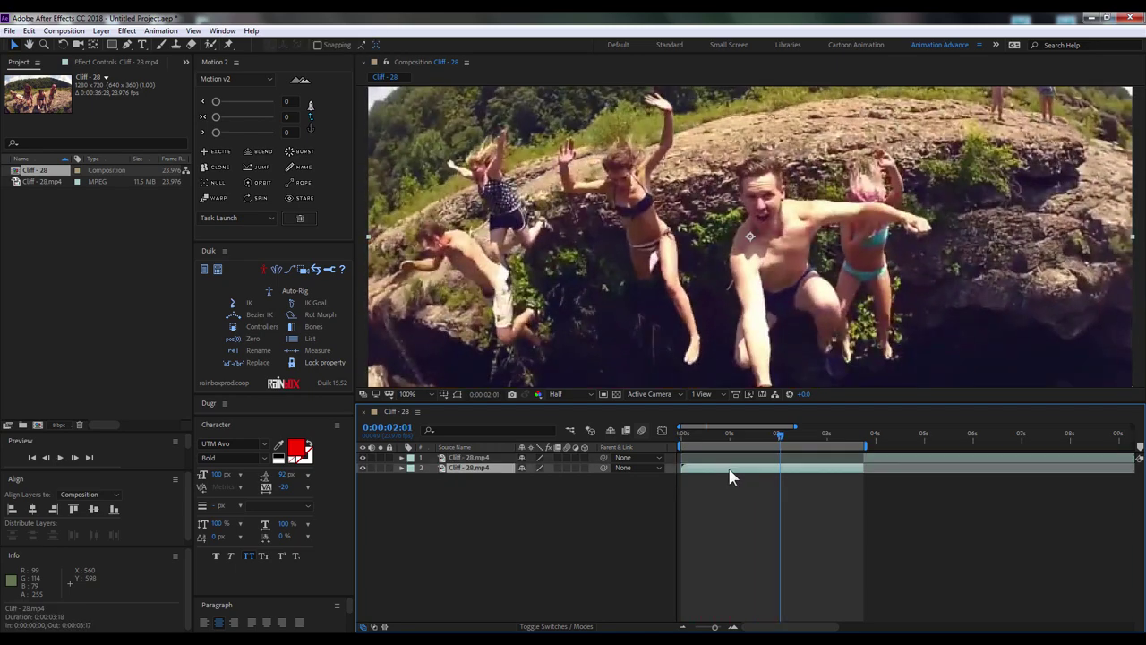
{"action": "left_click", "coordinate": [102, 30]}
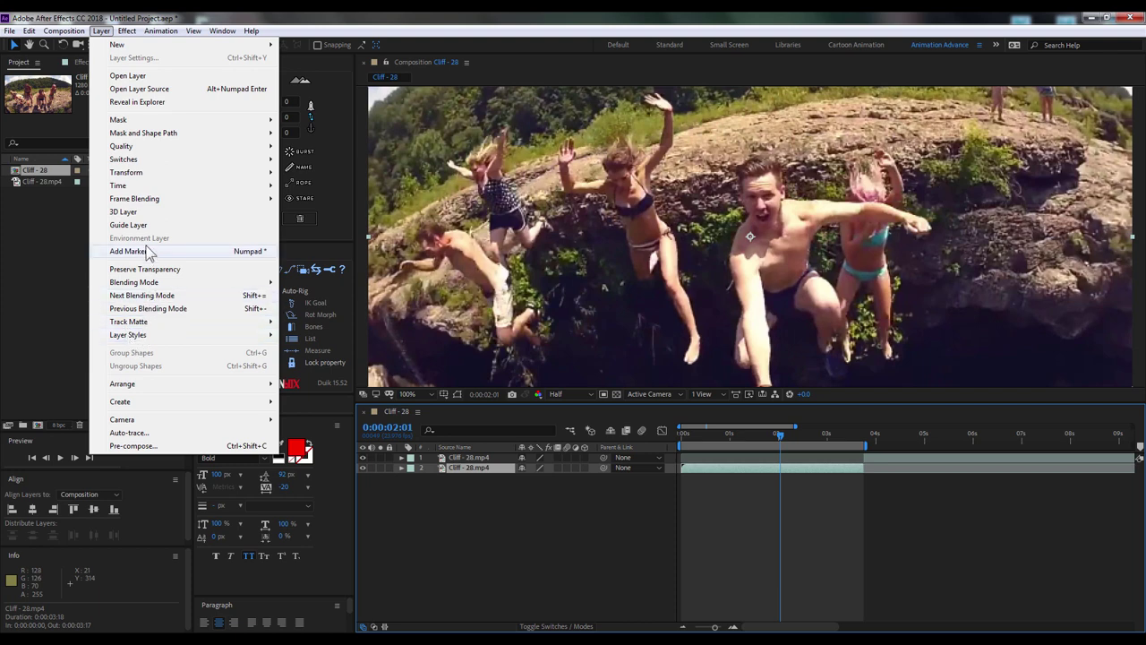
Pre-compose the lower layer as Cliff - 28.mp4 Comp 1, moving all attributes into it
{"action": "left_click", "coordinate": [173, 445]}
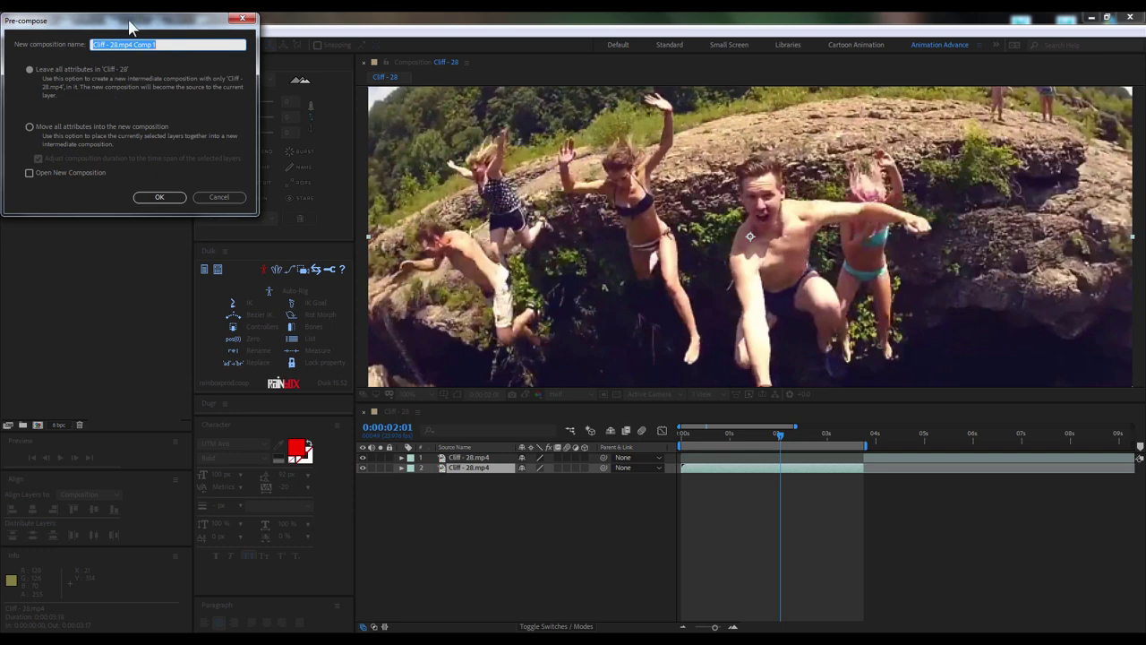
{"action": "left_click_drag", "start_coordinate": [120, 22], "coordinate": [613, 114]}
{"action": "left_click", "coordinate": [526, 204]}
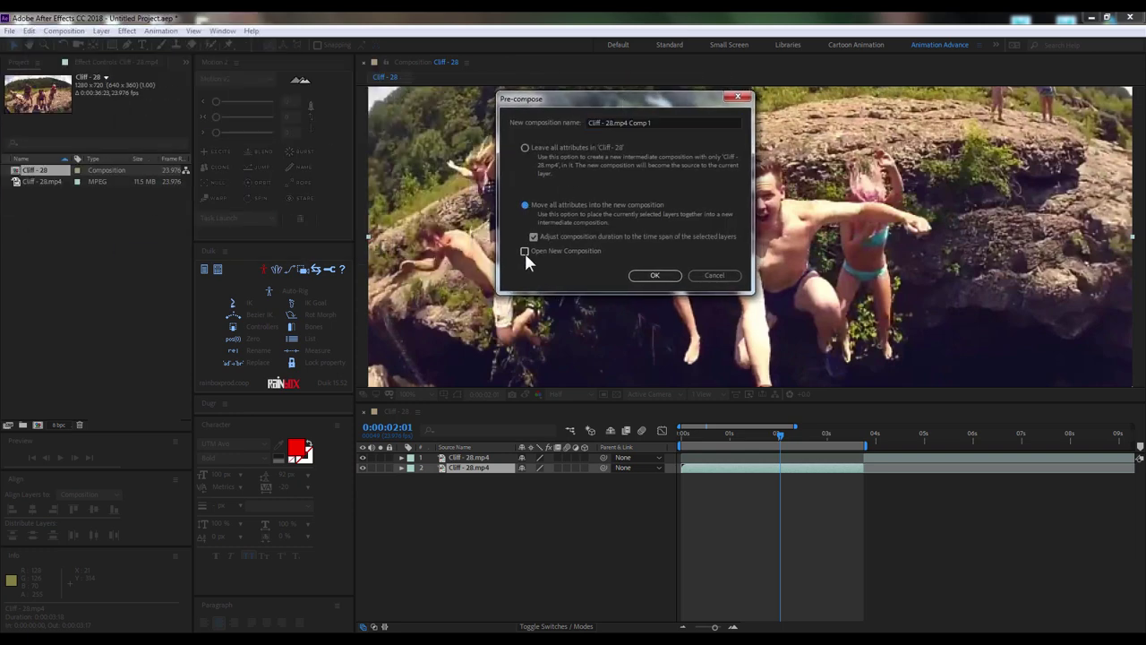
{"action": "left_click", "coordinate": [647, 279]}
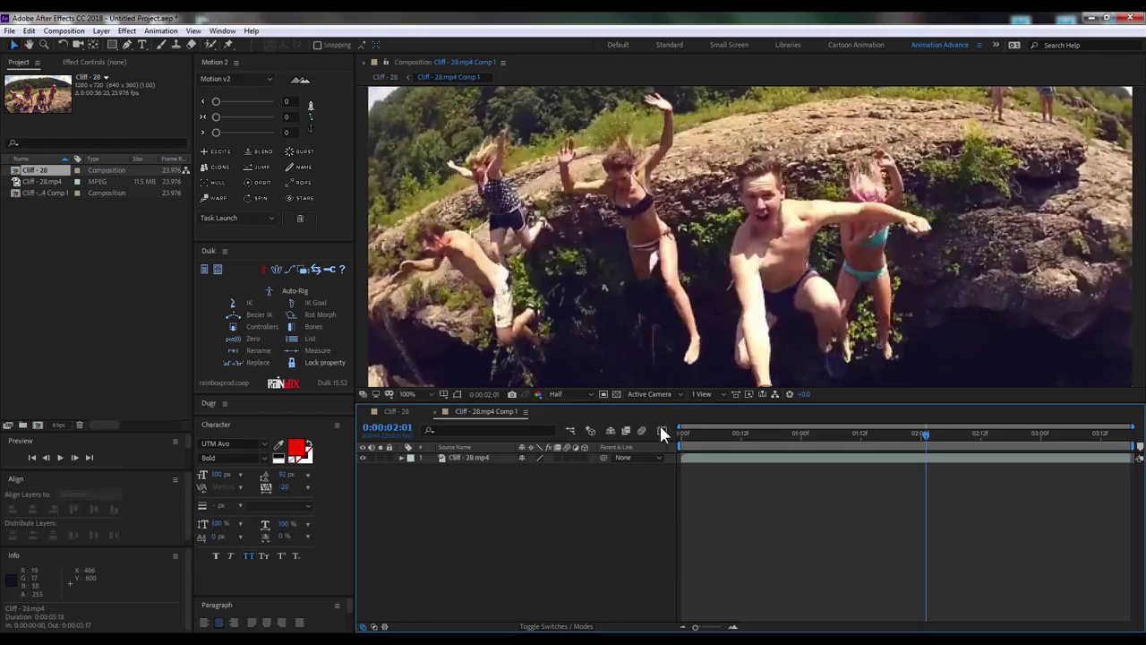
In the new comp, scrub the clip to 0:00:03:08 and set viewer magnification to Fit
{"action": "left_click", "coordinate": [689, 461]}
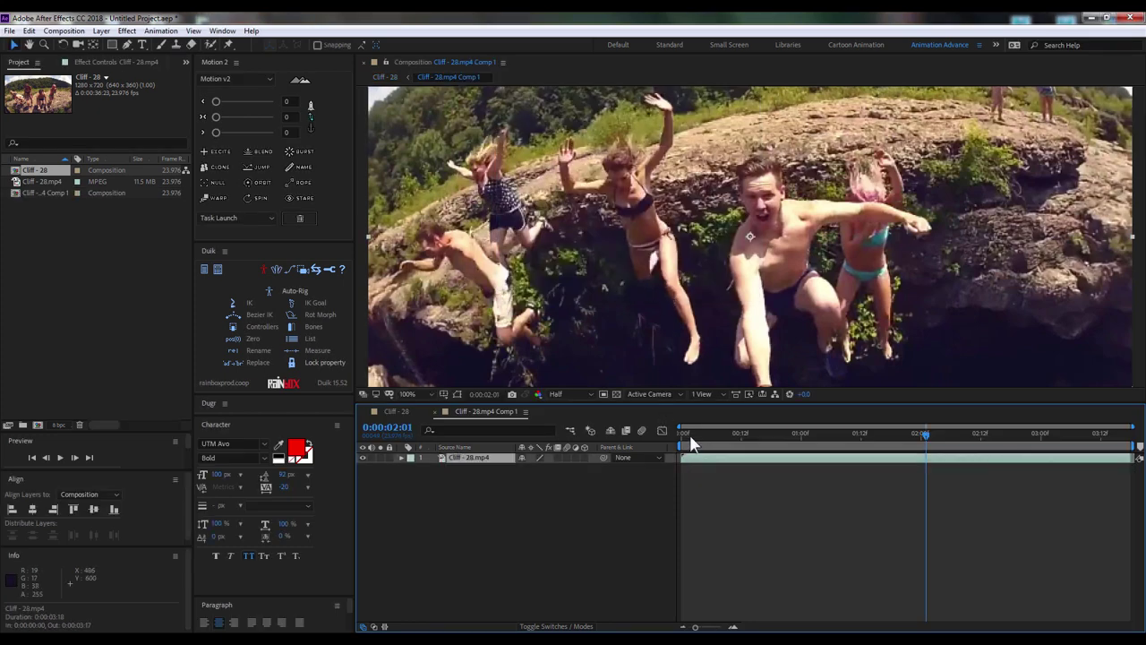
{"action": "key", "text": "Home"}
{"action": "left_click_drag", "start_coordinate": [683, 433], "coordinate": [1126, 445]}
{"action": "left_click", "coordinate": [403, 393]}
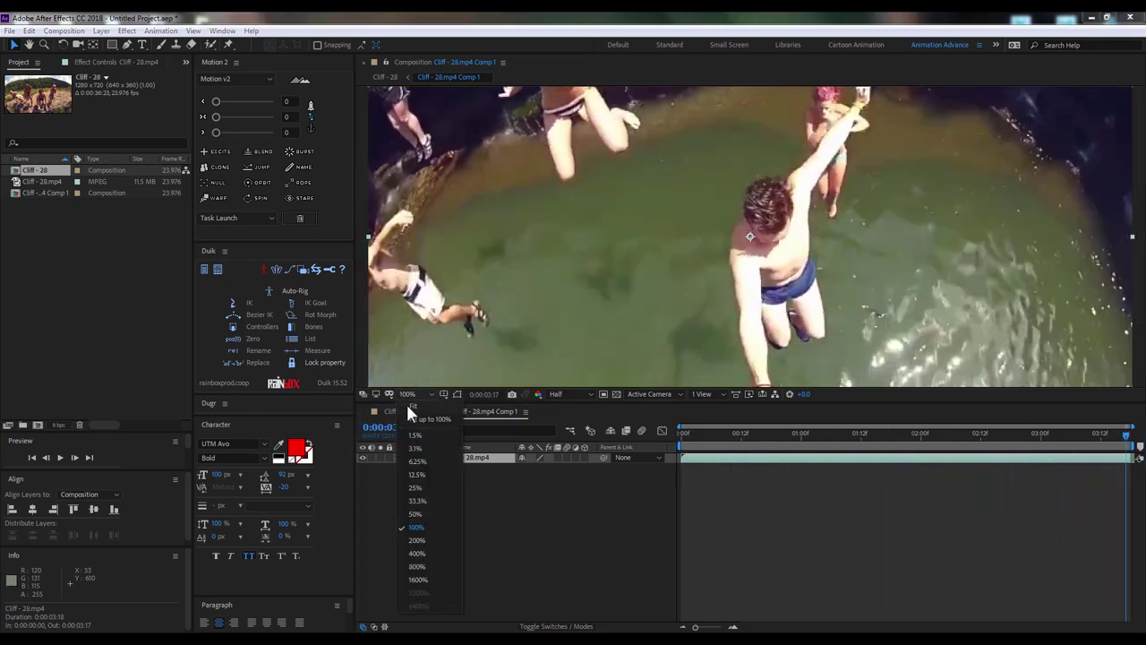
{"action": "left_click", "coordinate": [406, 401]}
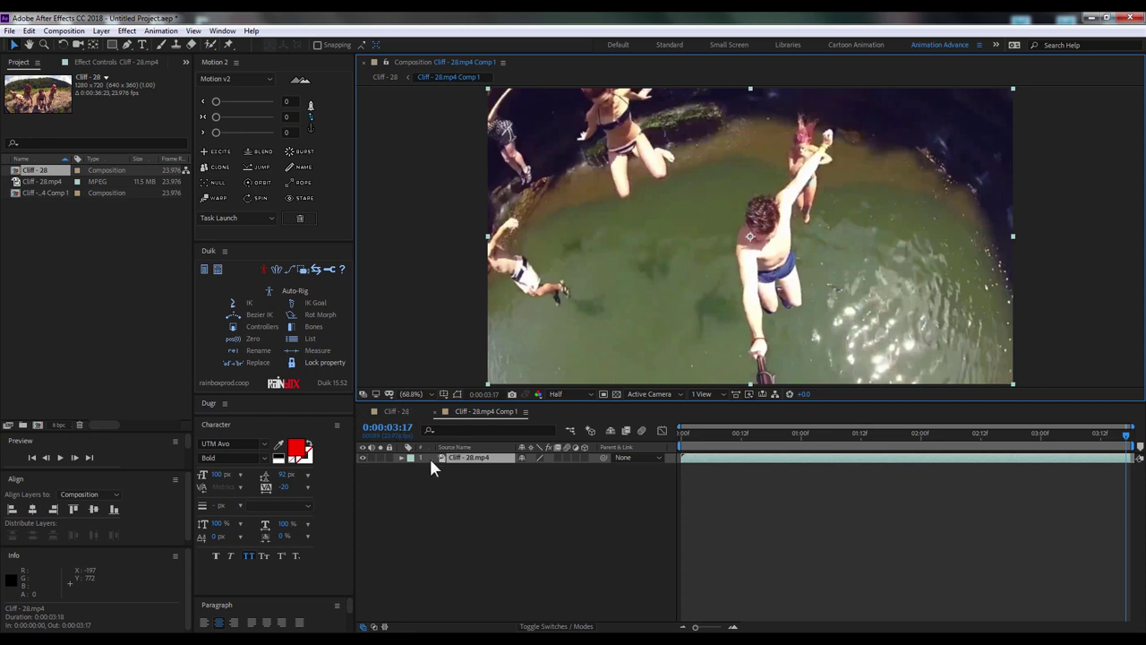
{"action": "left_click", "coordinate": [458, 457]}
Apply Warp Stabilizer VFX to the clip, stabilizing it at 132.8% auto-scale
{"action": "left_click", "coordinate": [159, 30]}
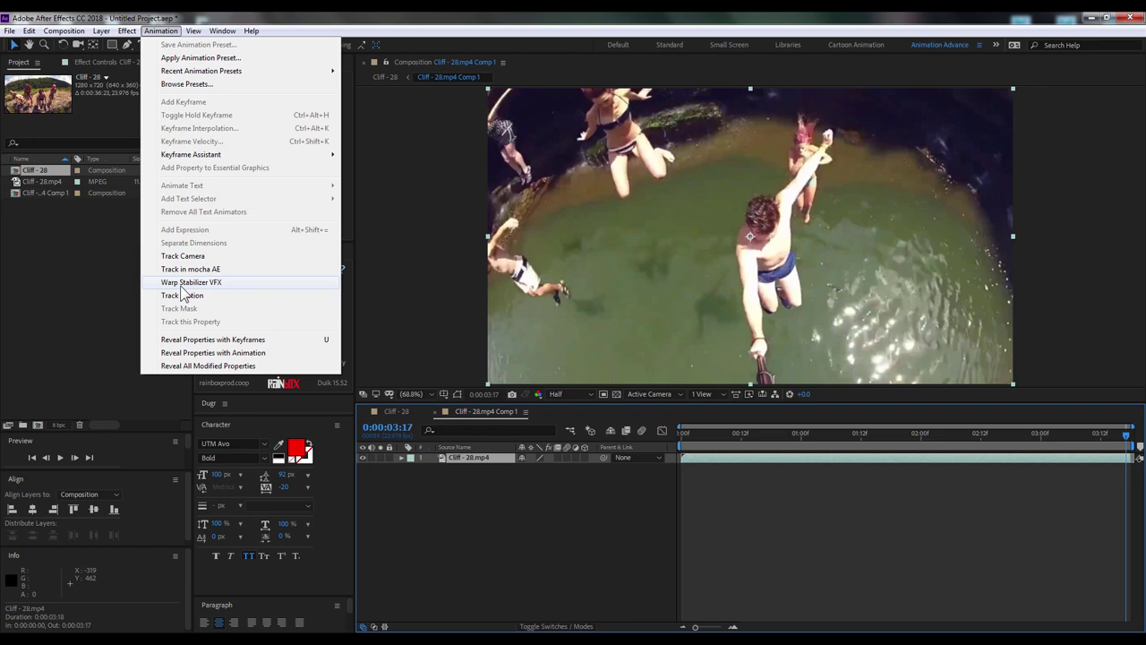
{"action": "left_click", "coordinate": [180, 284]}
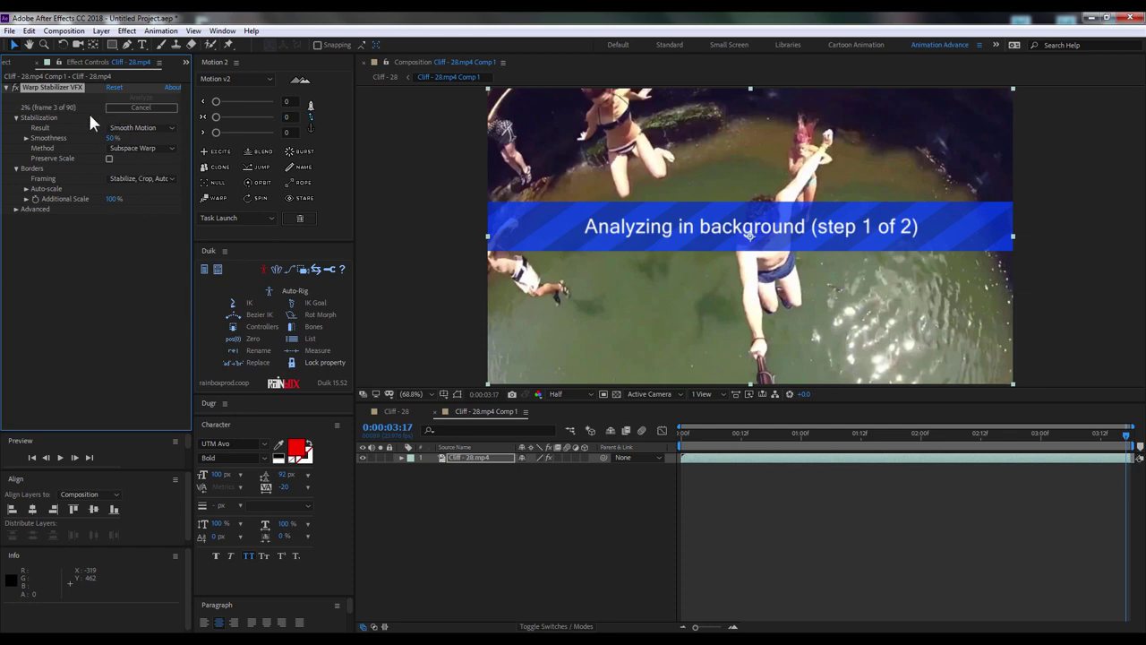
{"action": "key", "text": "super+plus"}
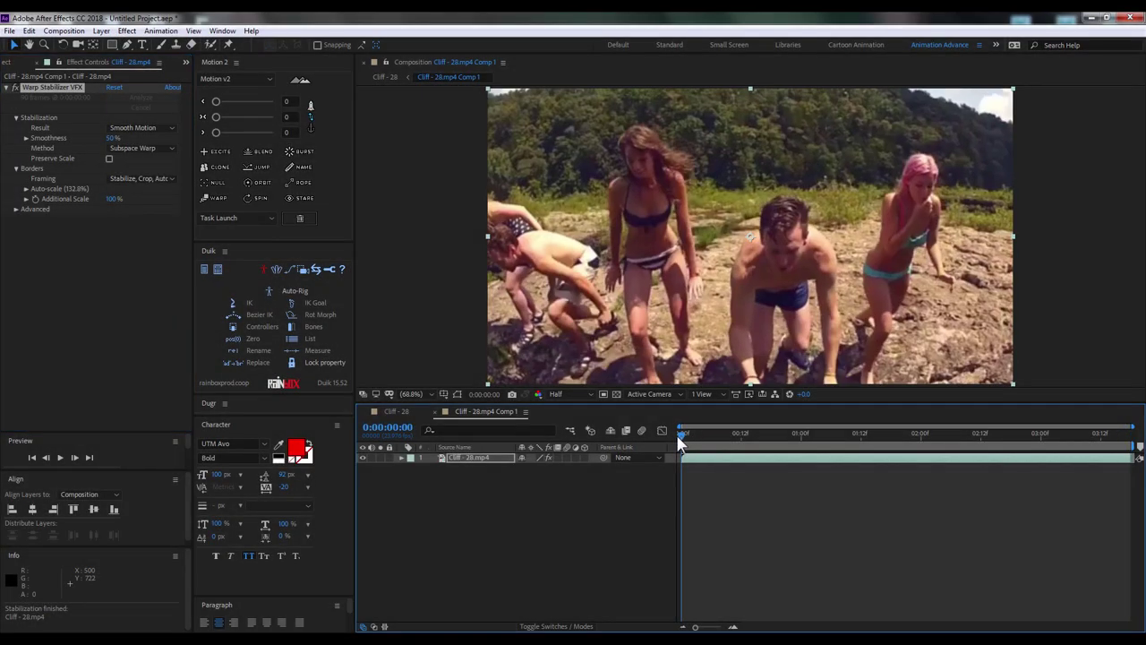
Play back the stabilized clip and toggle the stabilizer off to compare with the original
{"action": "left_click", "coordinate": [64, 460]}
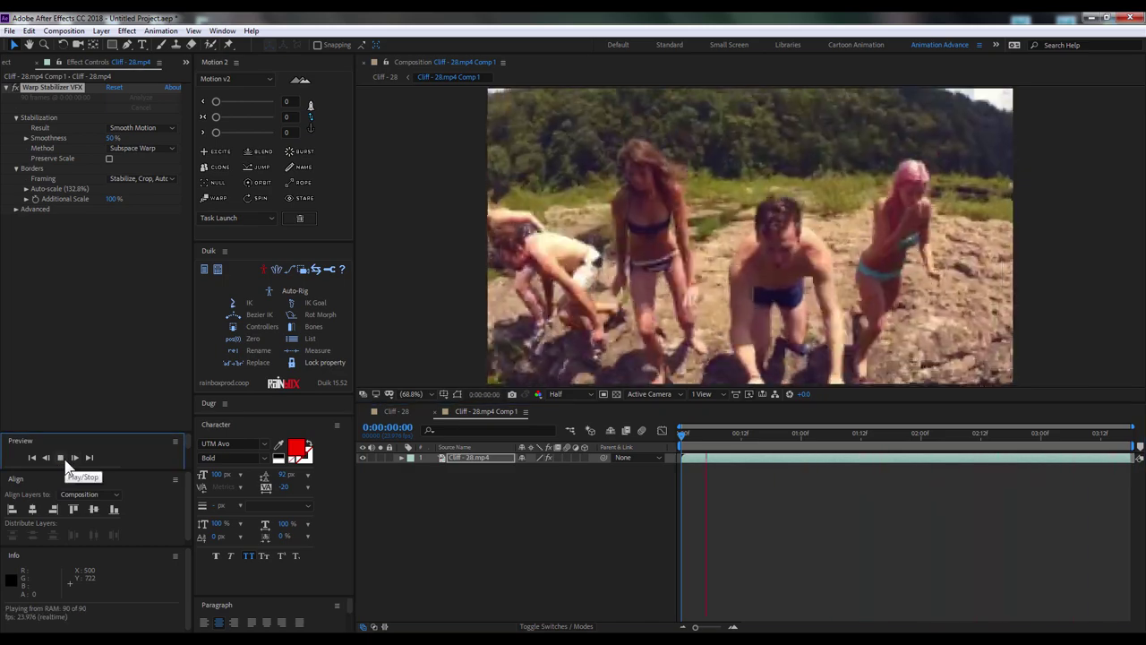
{"action": "left_click", "coordinate": [411, 394]}
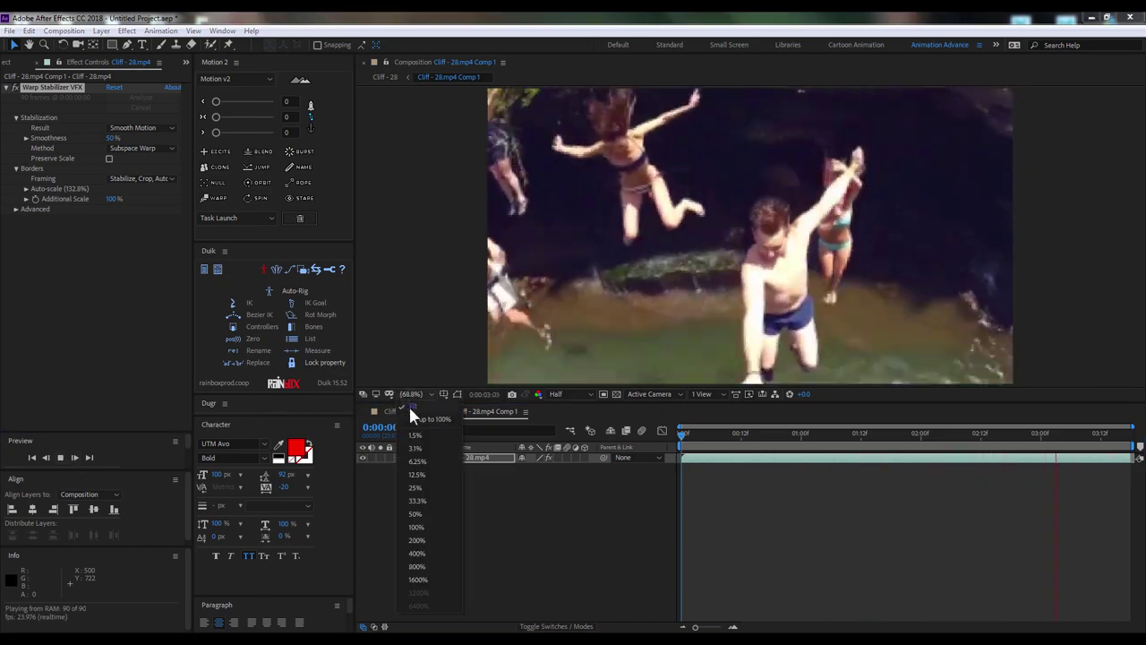
{"action": "left_click", "coordinate": [15, 88]}
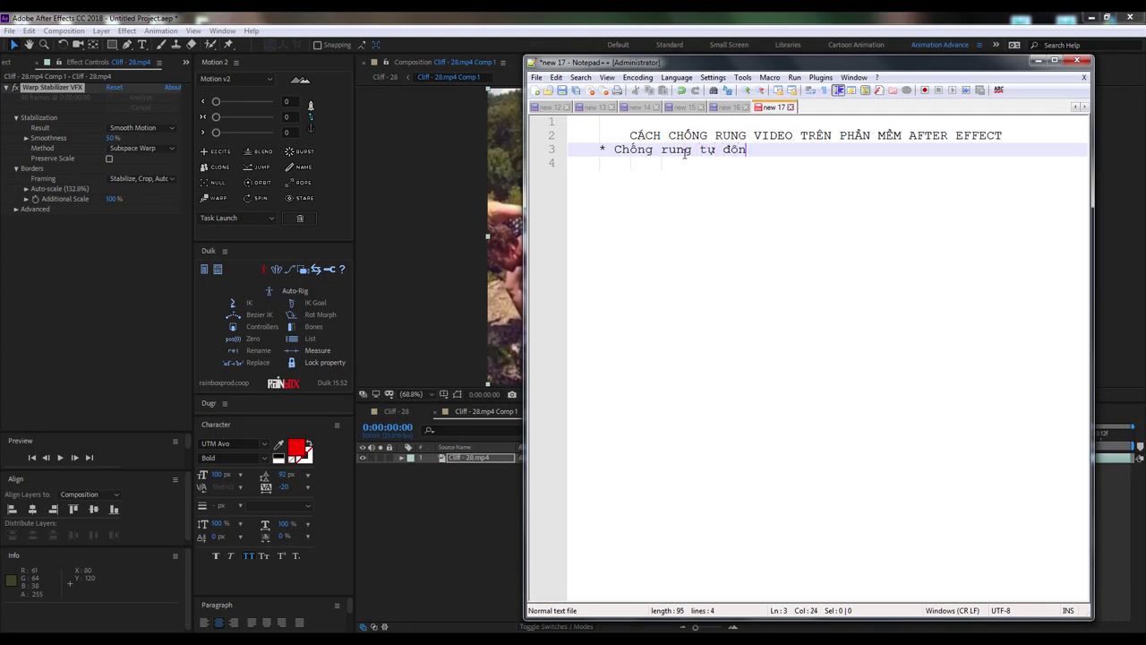
Type the notes 'Warp Stabilizer' and '* Animation -> warp Stabilizer' in Notepad++
{"action": "type", "text": "g với"}
{"action": "key", "text": "Return"}
{"action": "type", "text": "W"}
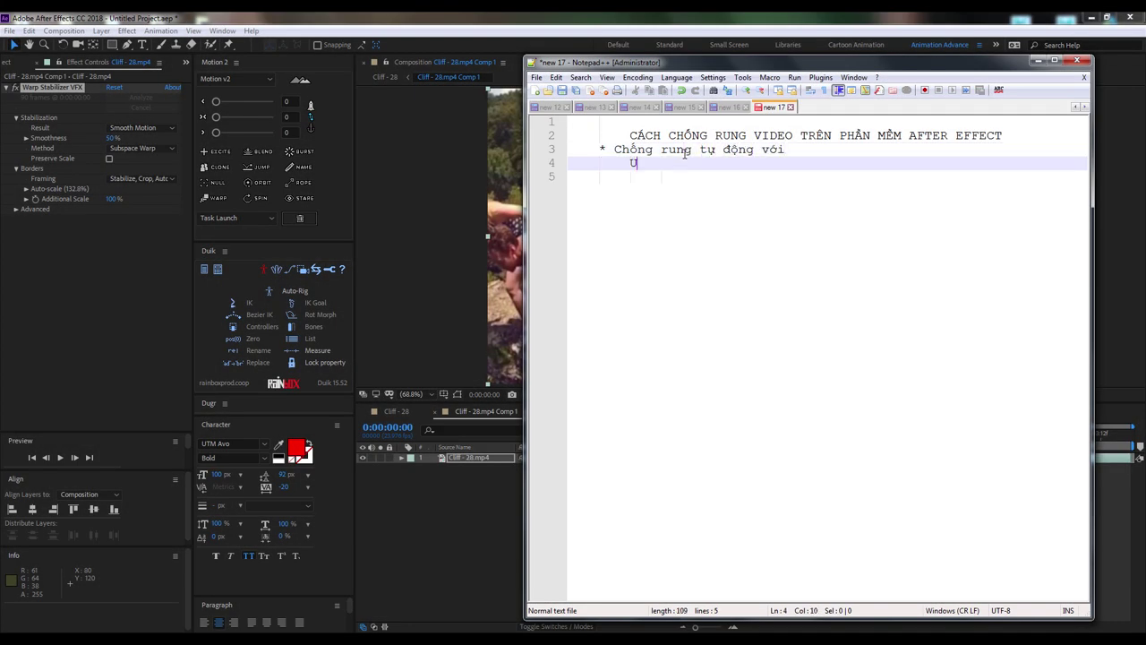
{"action": "type", "text": "arp Stabili"}
{"action": "type", "text": "zer"}
{"action": "key", "text": "Return"}
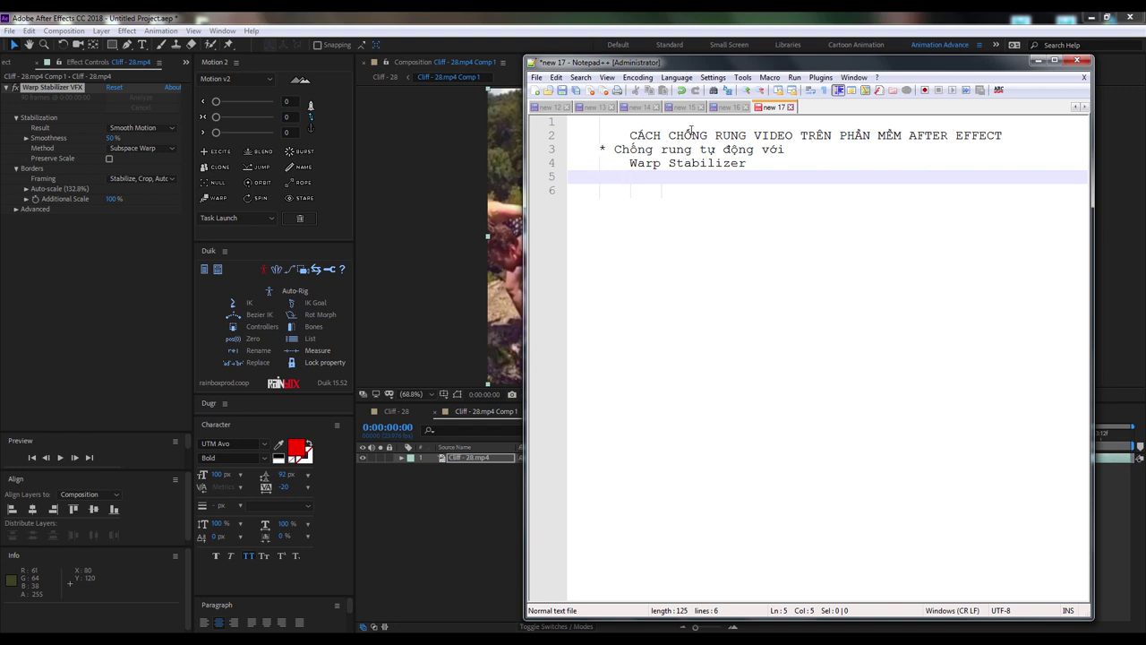
{"action": "type", "text": "* Animation"}
{"action": "key", "text": "BackSpace"}
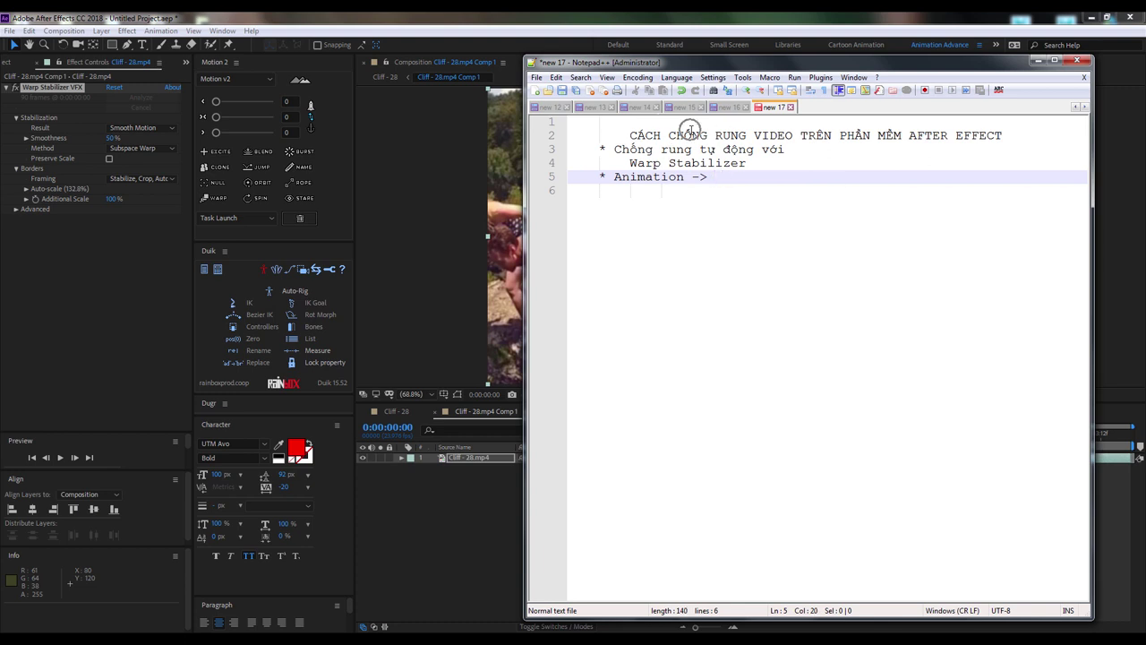
{"action": "type", "text": "Ưa"}
{"action": "key", "text": "BackSpace"}
{"action": "key", "text": "BackSpace"}
{"action": "key", "text": "BackSpace"}
{"action": "type", "text": "warp S"}
{"action": "key", "text": "Return"}
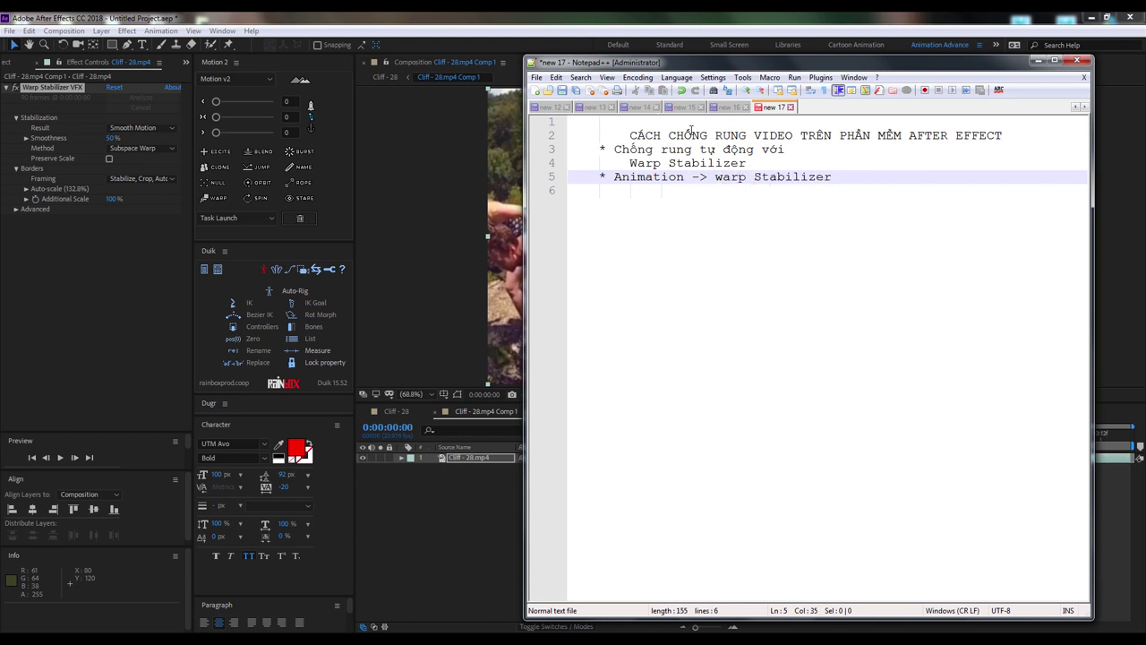
Replace the line 3 asterisk with '1/' and indent the Animation line under Warp Stabilizer
{"action": "left_click", "coordinate": [606, 149]}
{"action": "key", "text": "BackSpace"}
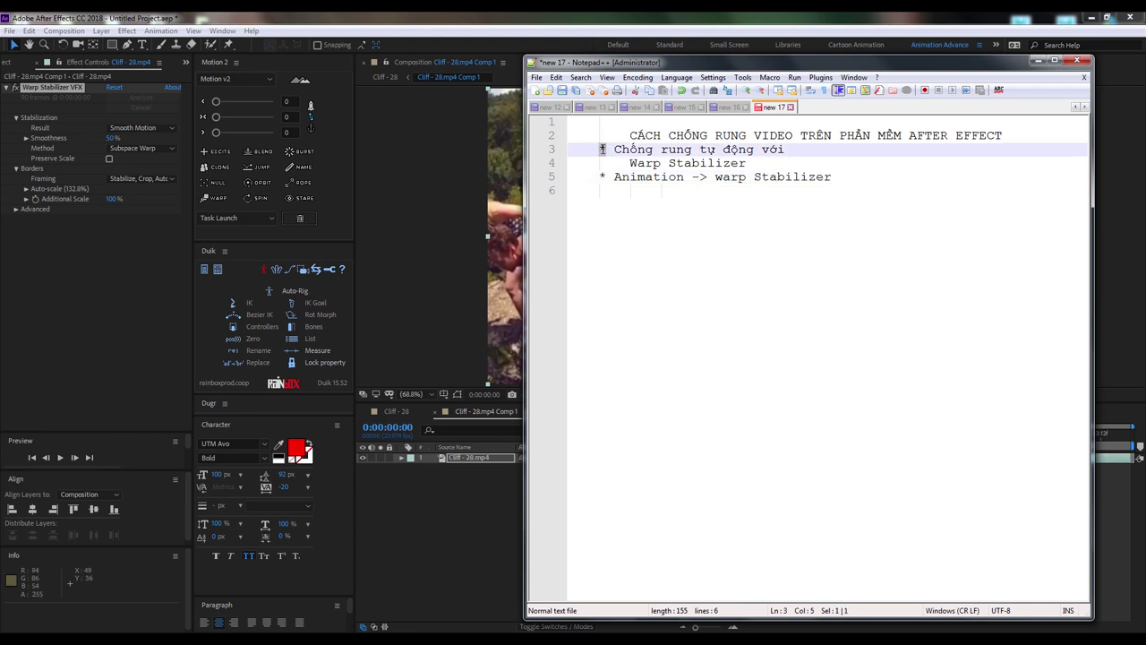
{"action": "type", "text": "1/"}
{"action": "left_click", "coordinate": [602, 176]}
{"action": "key", "text": "Tab"}
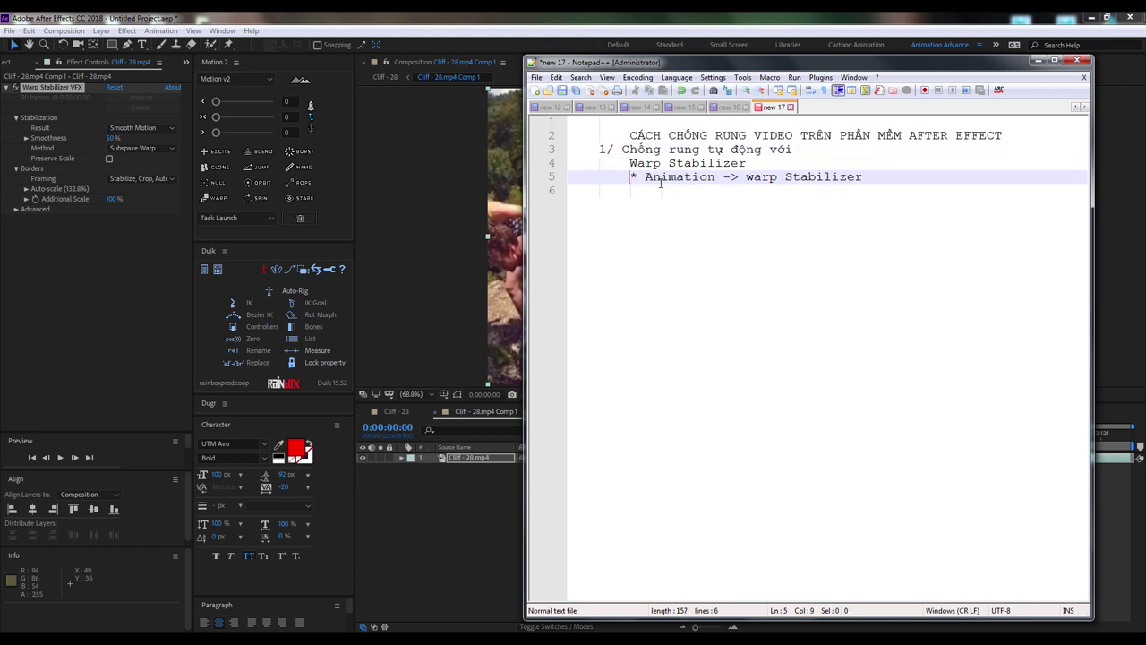
Add a '2/ Slow motion' heading followed by an indented empty line
{"action": "left_click", "coordinate": [906, 176]}
{"action": "key", "text": "Return"}
{"action": "key", "text": "Return"}
{"action": "type", "text": "2/ "}
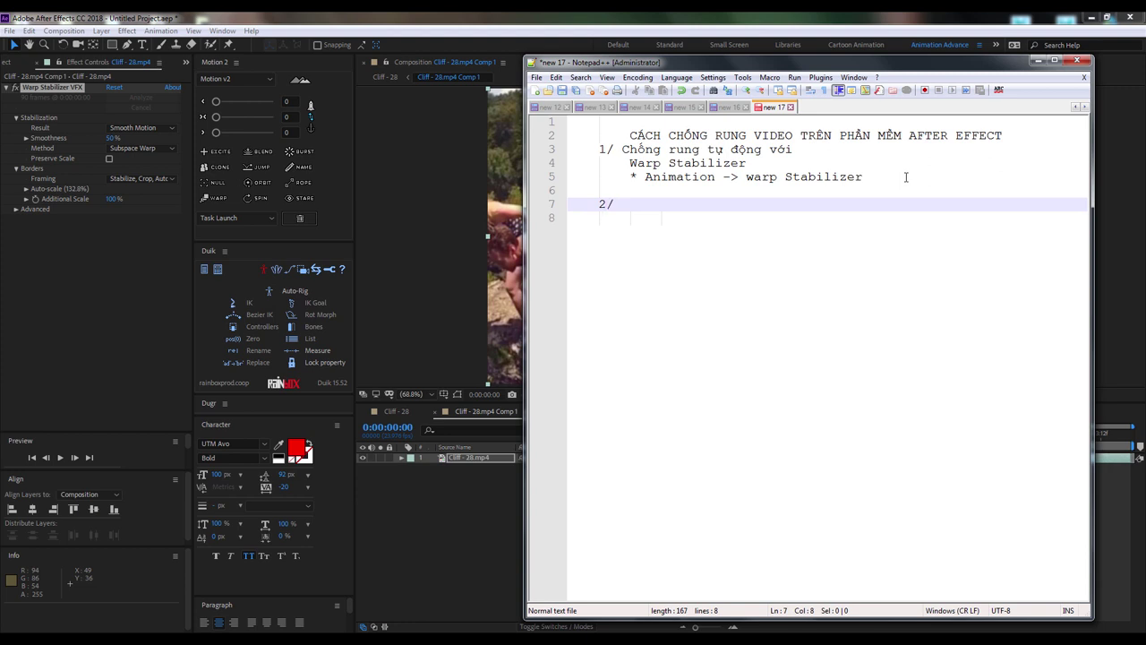
{"action": "type", "text": "Slow "}
{"action": "type", "text": "motion"}
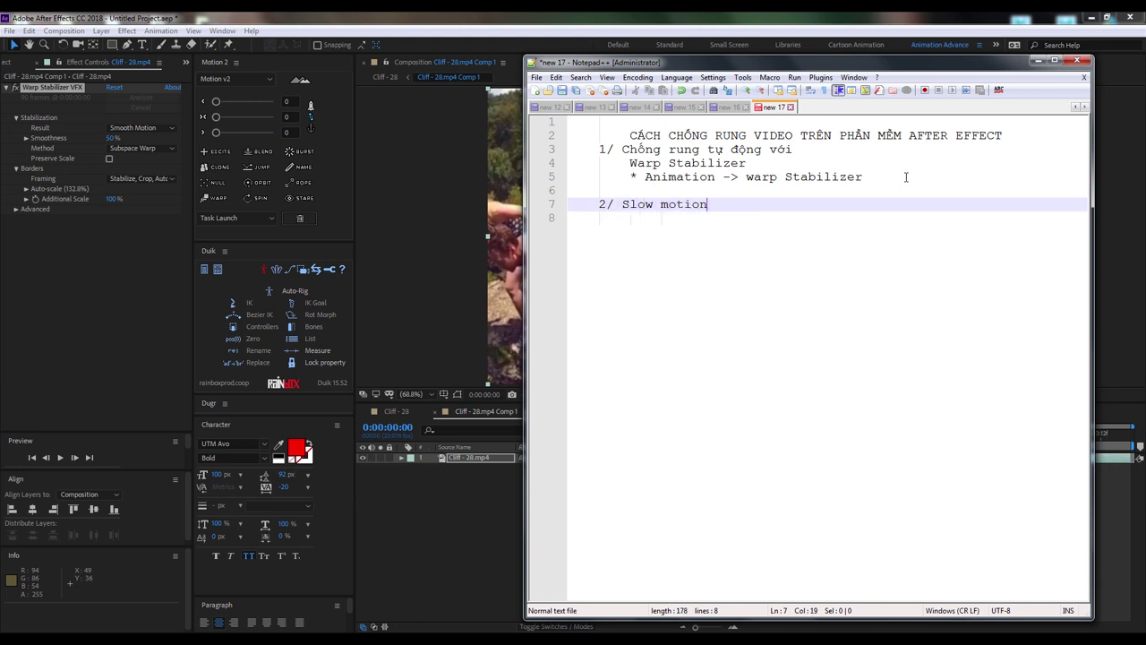
{"action": "key", "text": "Return"}
{"action": "key", "text": "Tab"}
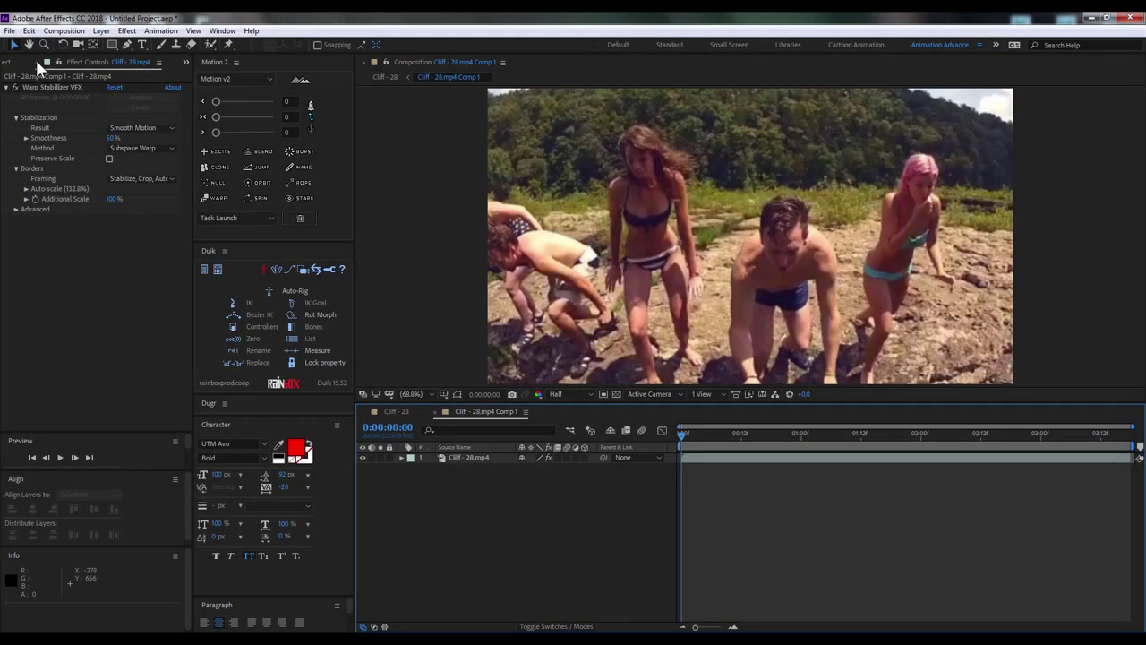
Return to the Cliff - 28 composition, show its full duration, and split the clip at 0:00:18:02
{"action": "left_click", "coordinate": [35, 62]}
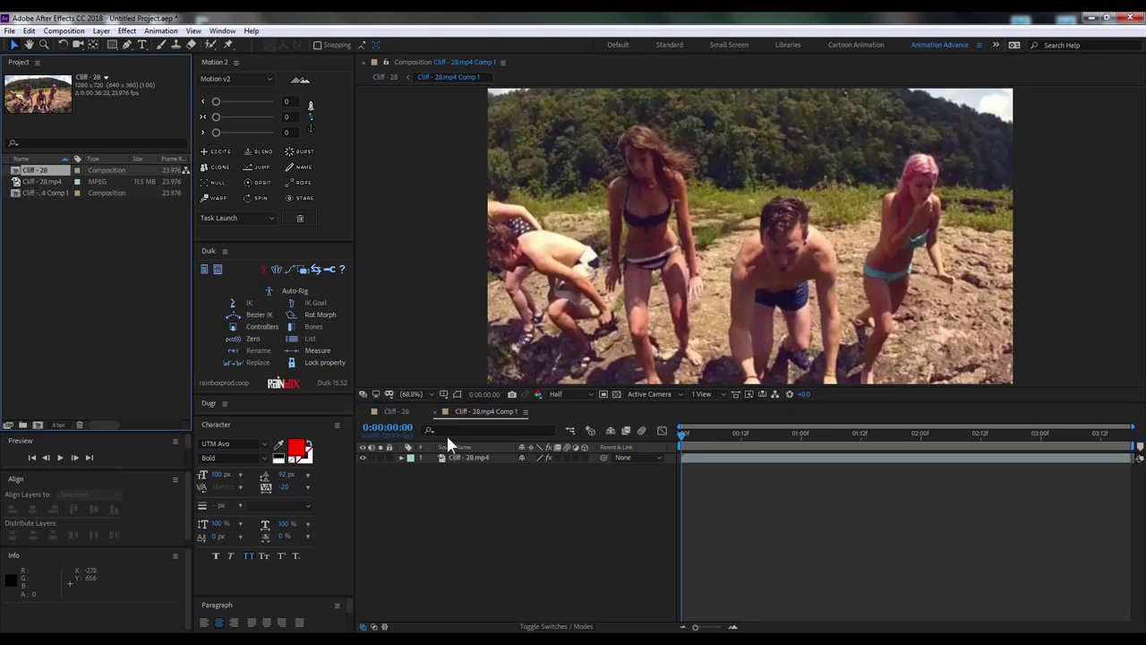
{"action": "left_click", "coordinate": [392, 410]}
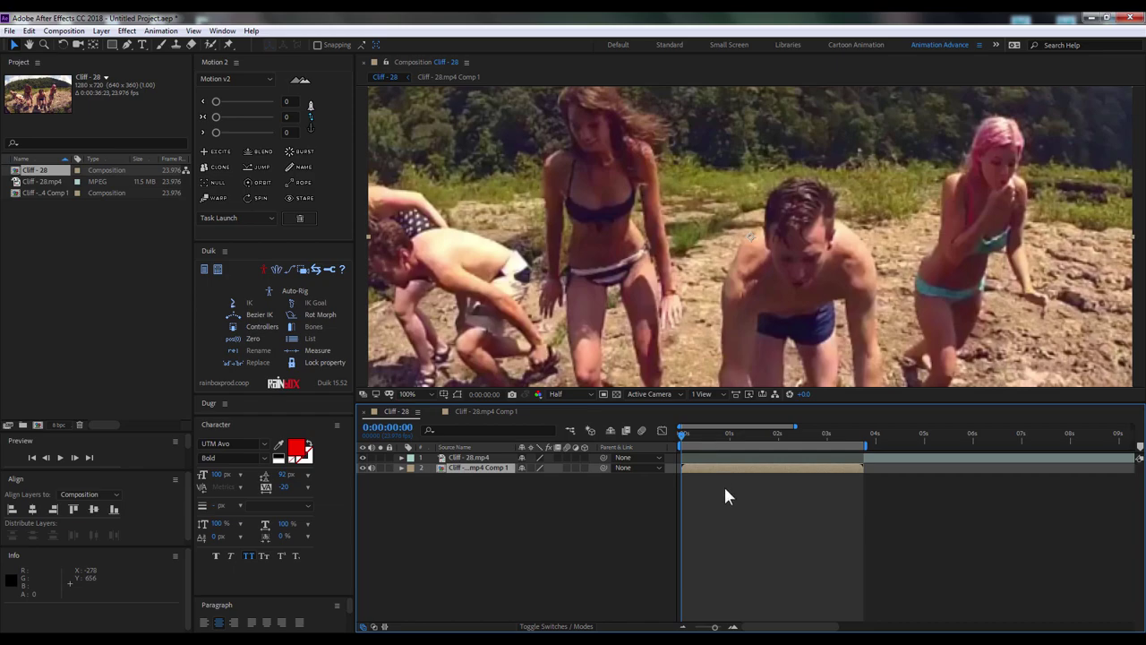
{"action": "key", "text": "minus"}
{"action": "key", "text": "minus"}
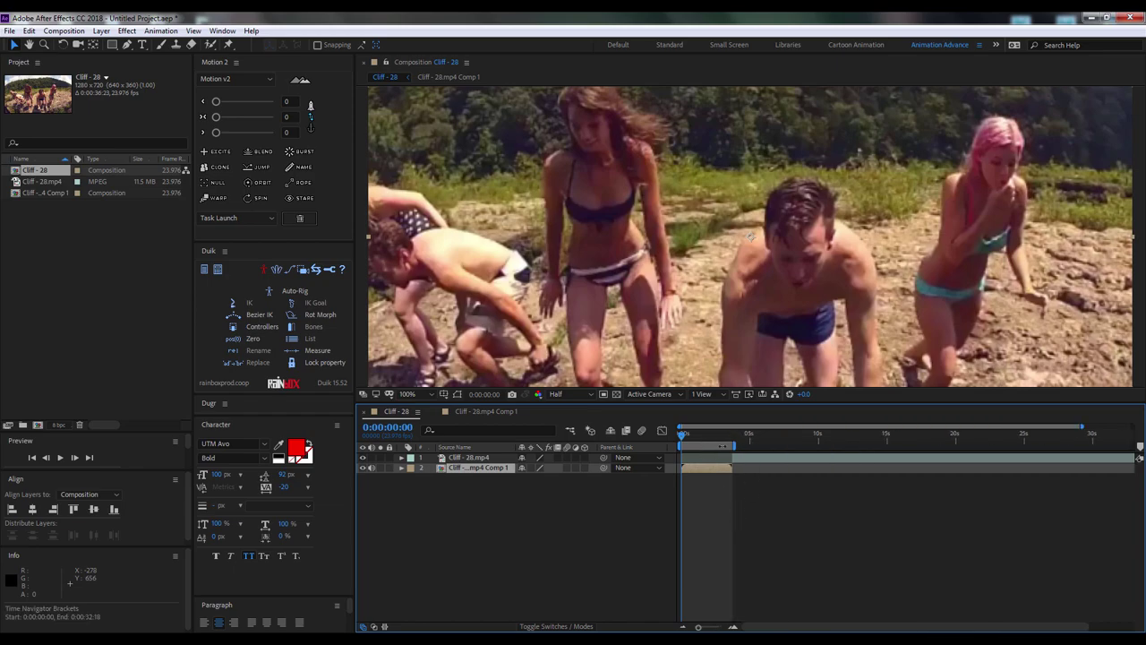
{"action": "mouse_move", "coordinate": [723, 436]}
{"action": "left_mouse_down"}
{"action": "mouse_move", "coordinate": [897, 436]}
{"action": "mouse_move", "coordinate": [928, 421]}
{"action": "left_mouse_up"}
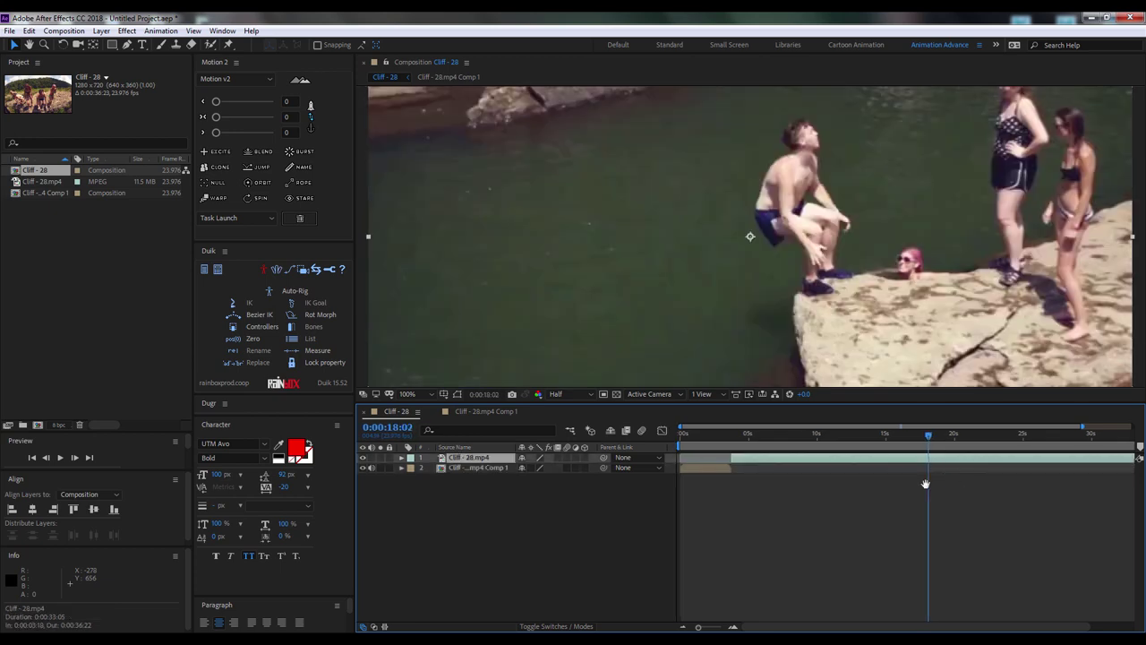
{"action": "left_click", "coordinate": [29, 30]}
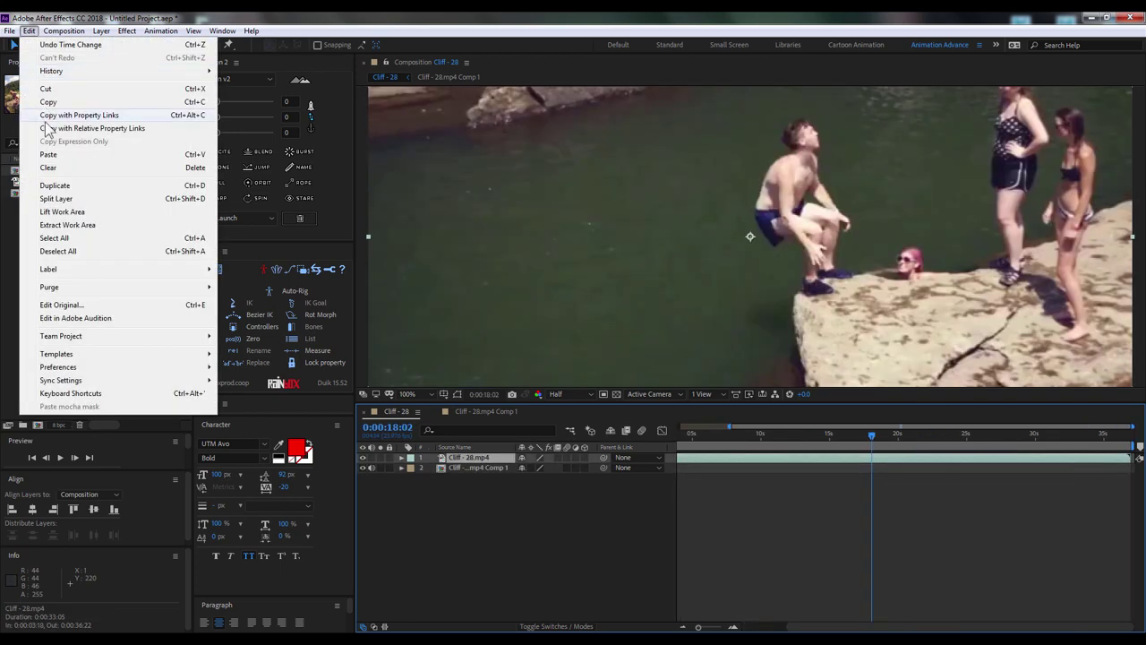
{"action": "left_click", "coordinate": [76, 198]}
Split the clip again at the 0:00:21:09 splash and select the isolated second jump layer
{"action": "scroll", "coordinate": [964, 532], "scroll_direction": "up", "scroll_amount": 3, "text": "alt"}
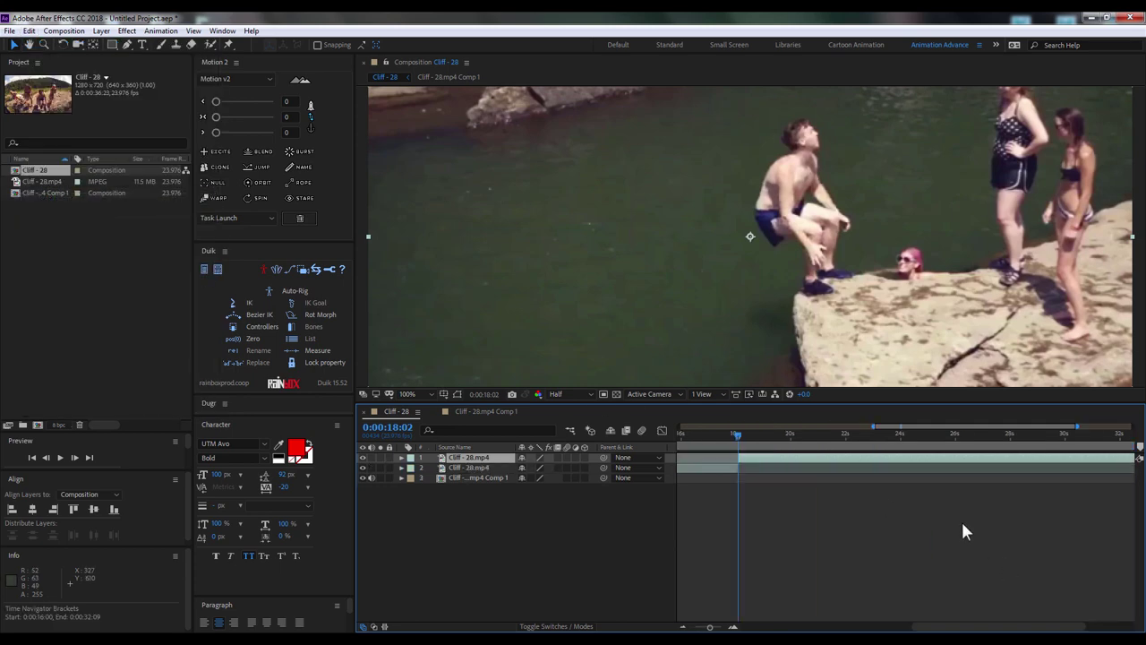
{"action": "mouse_move", "coordinate": [773, 439]}
{"action": "left_mouse_down"}
{"action": "mouse_move", "coordinate": [831, 447]}
{"action": "mouse_move", "coordinate": [831, 435]}
{"action": "left_mouse_up"}
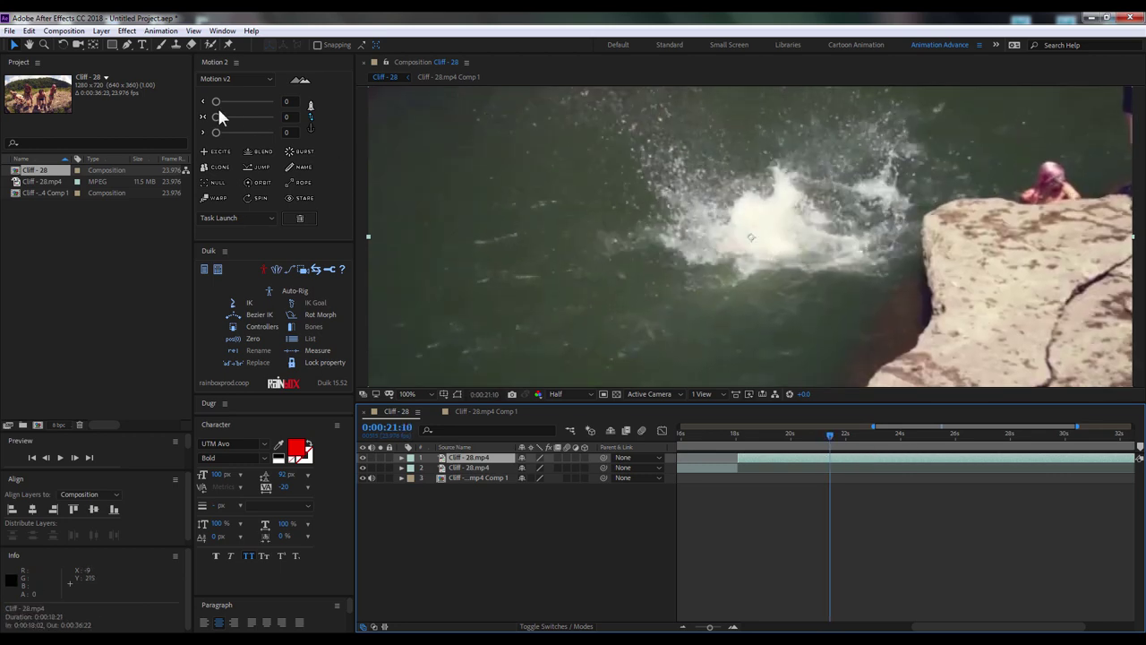
{"action": "left_click", "coordinate": [30, 30]}
{"action": "left_click", "coordinate": [63, 197]}
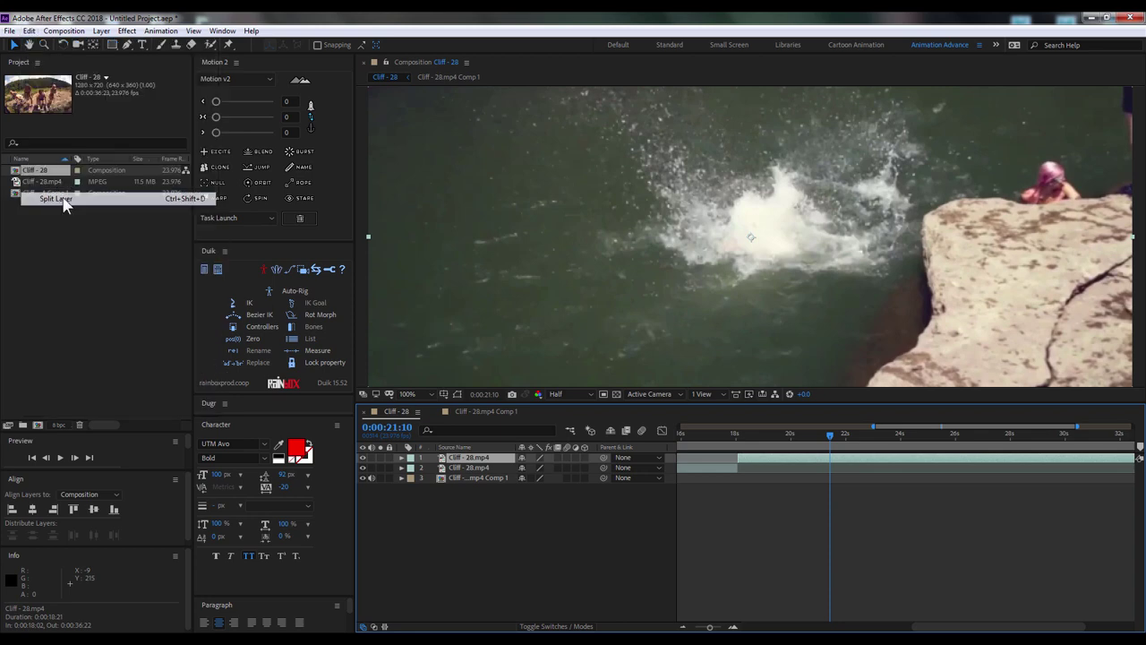
{"action": "left_click", "coordinate": [795, 470]}
{"action": "right_click", "coordinate": [795, 470]}
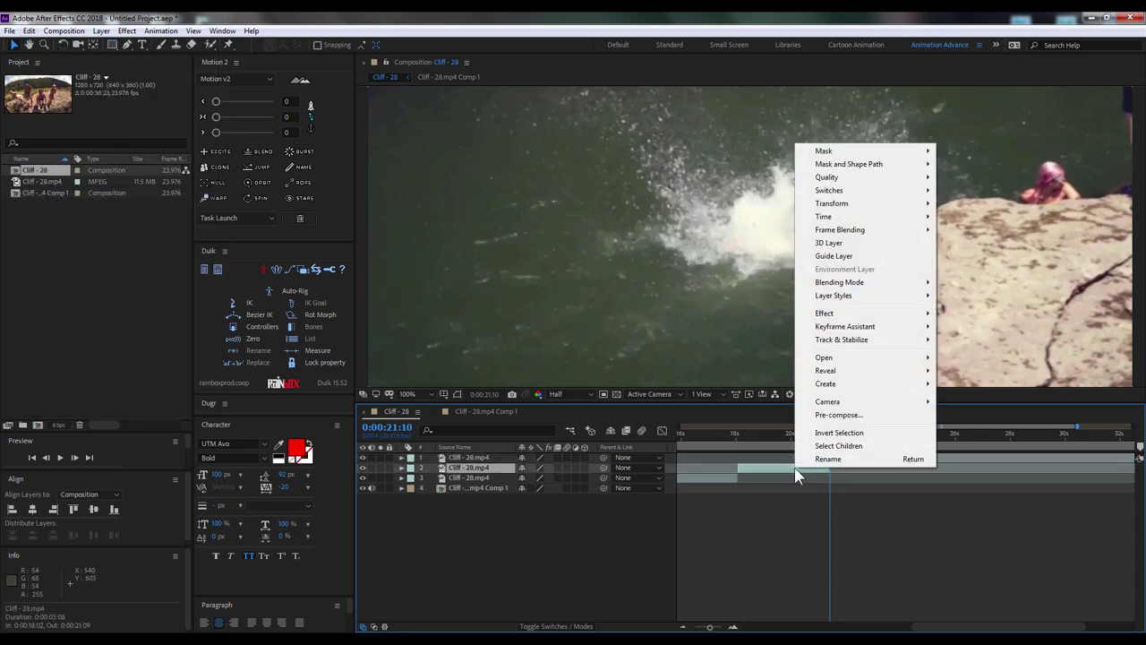
{"action": "left_click", "coordinate": [63, 30]}
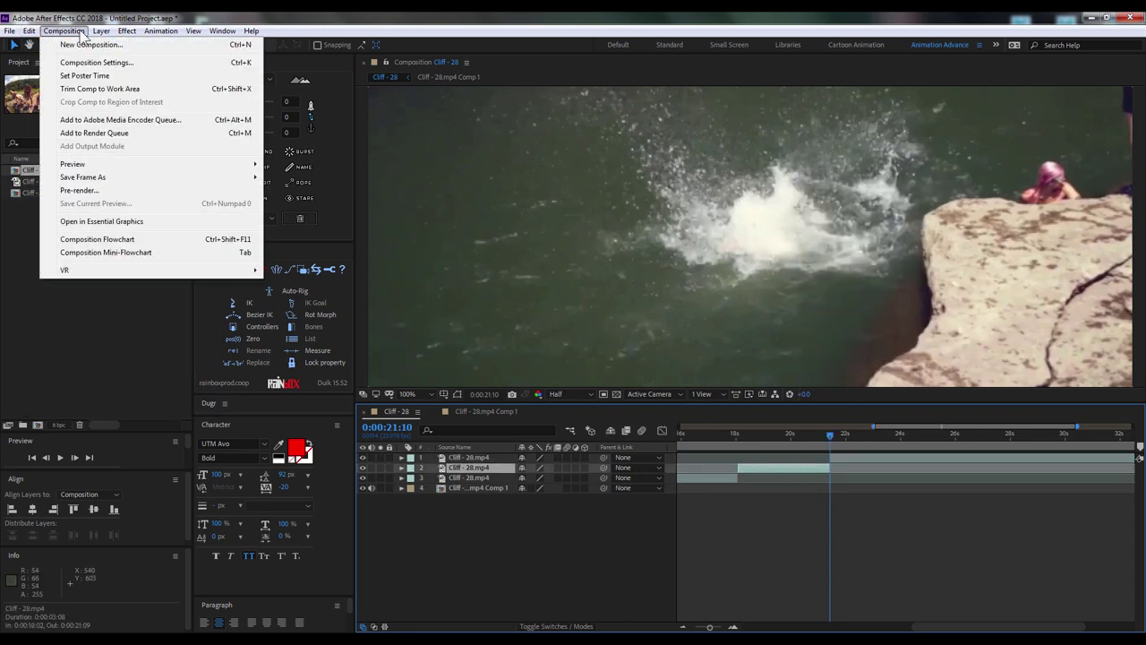
Pre-compose the jump layer into a composition named 'slow motion' and set the viewer to Fit
{"action": "left_click", "coordinate": [134, 445]}
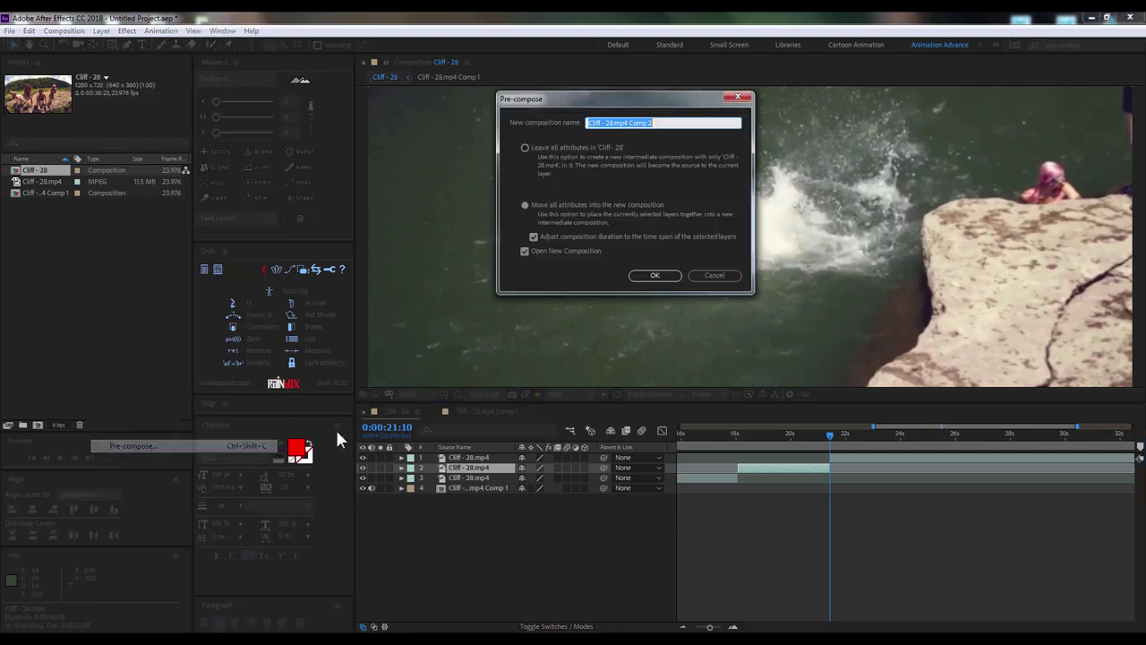
{"action": "type", "text": "slow motion"}
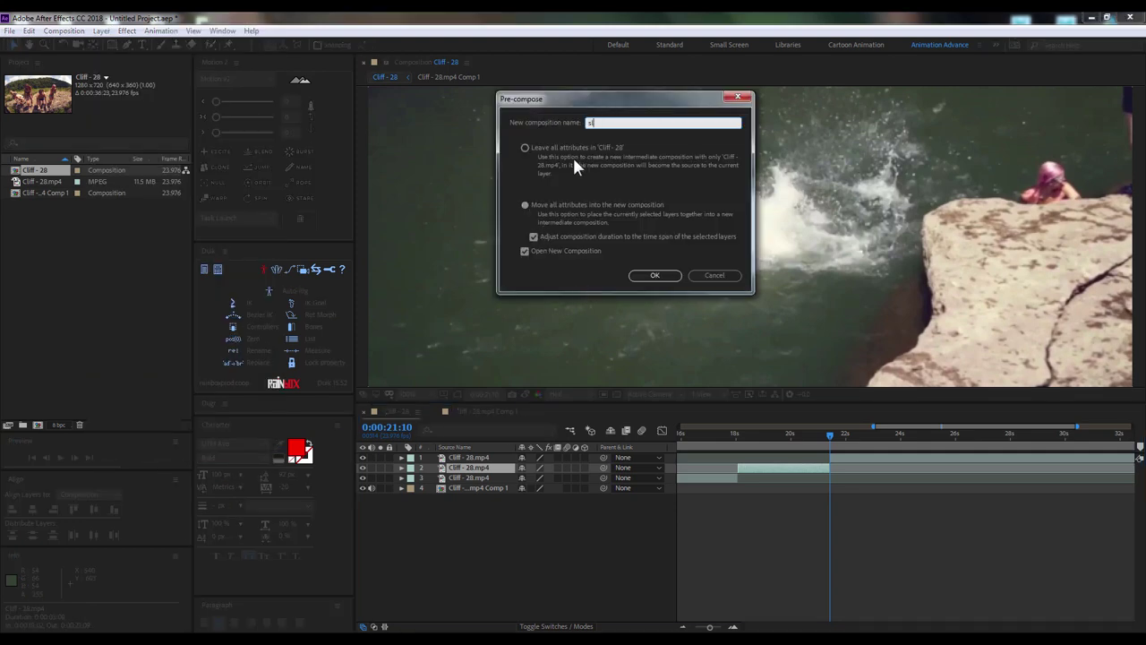
{"action": "left_click", "coordinate": [654, 275]}
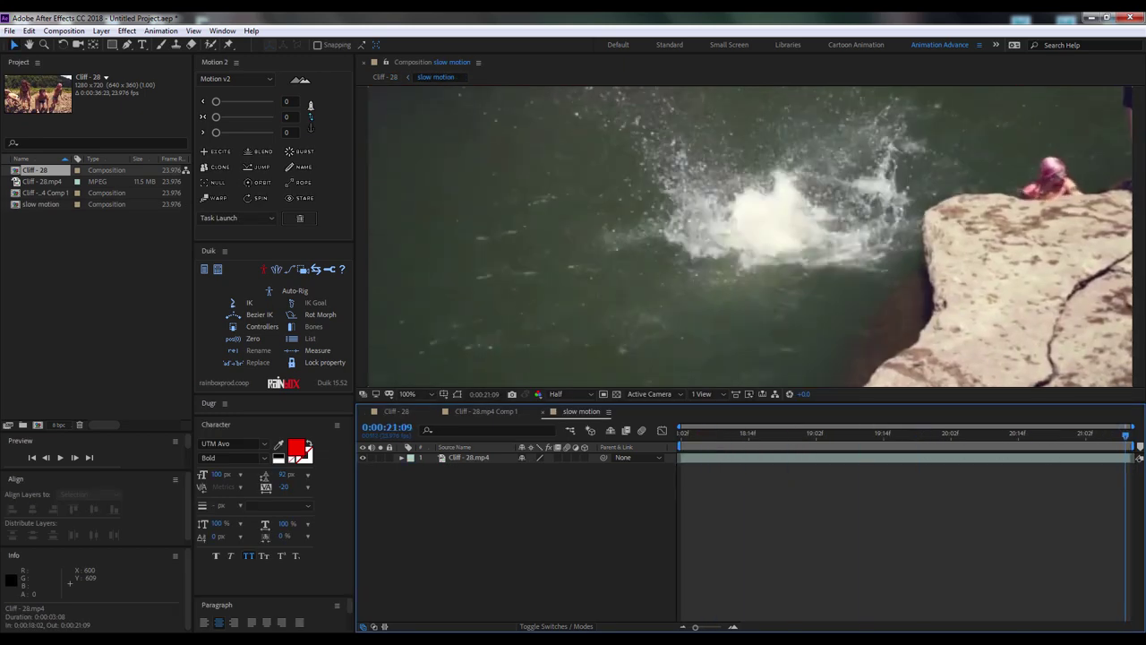
{"action": "left_click_drag", "start_coordinate": [1125, 433], "coordinate": [608, 432]}
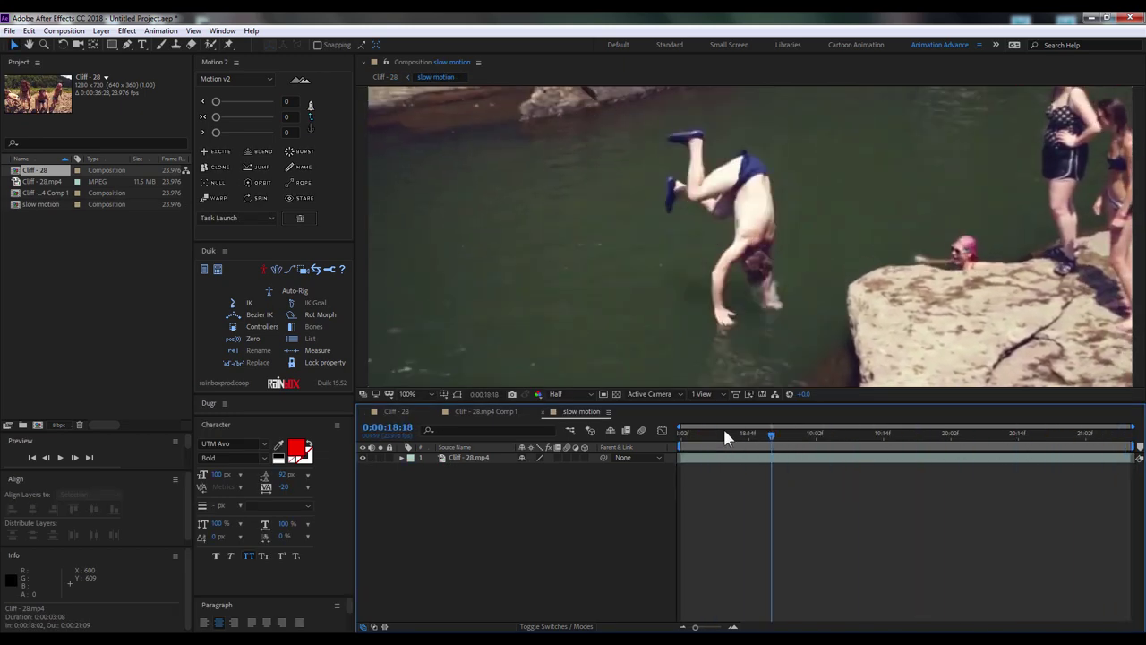
{"action": "left_click", "coordinate": [410, 395]}
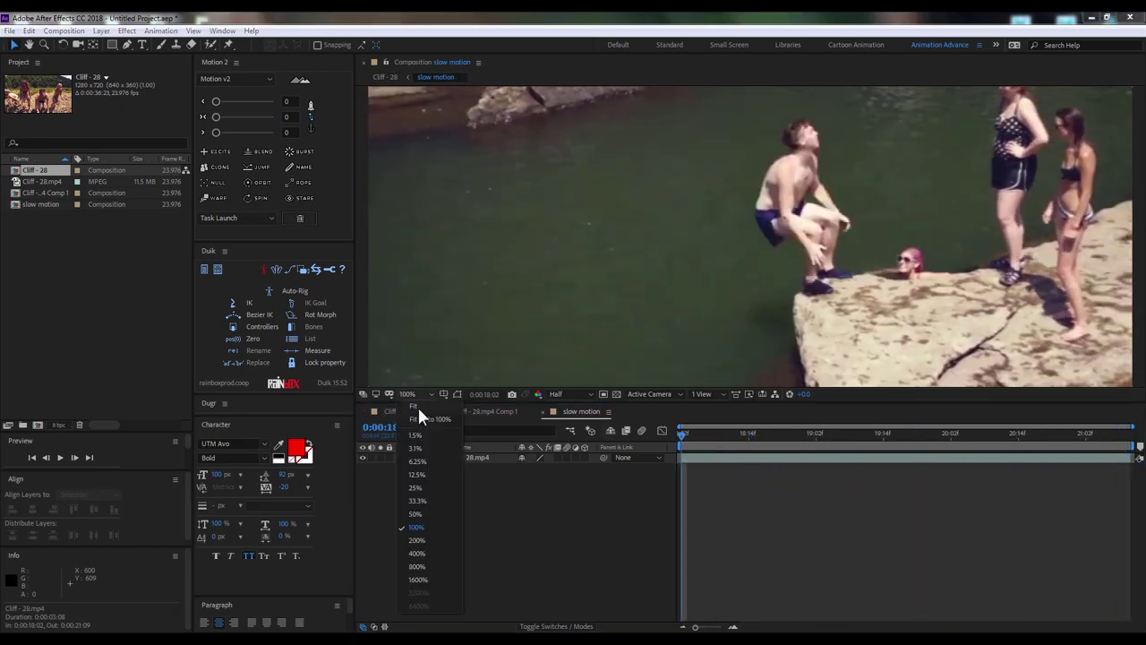
{"action": "left_click", "coordinate": [418, 405]}
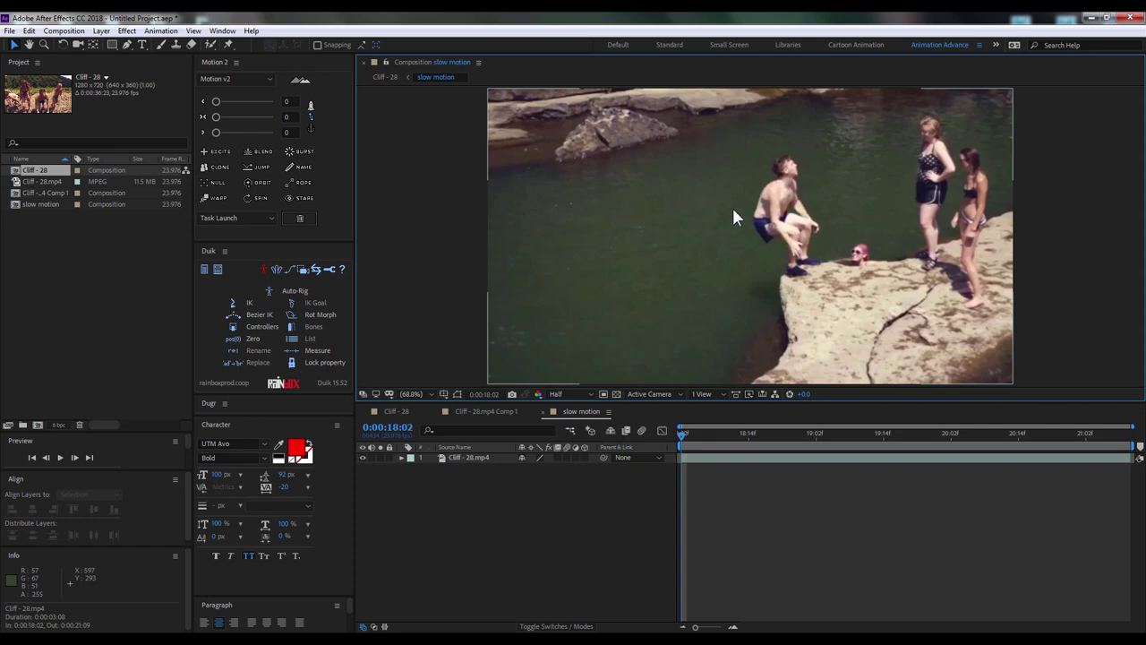
Set the slow motion composition's duration to 0:00:15:00 and frame rate to 25 fps
{"action": "left_click", "coordinate": [63, 31]}
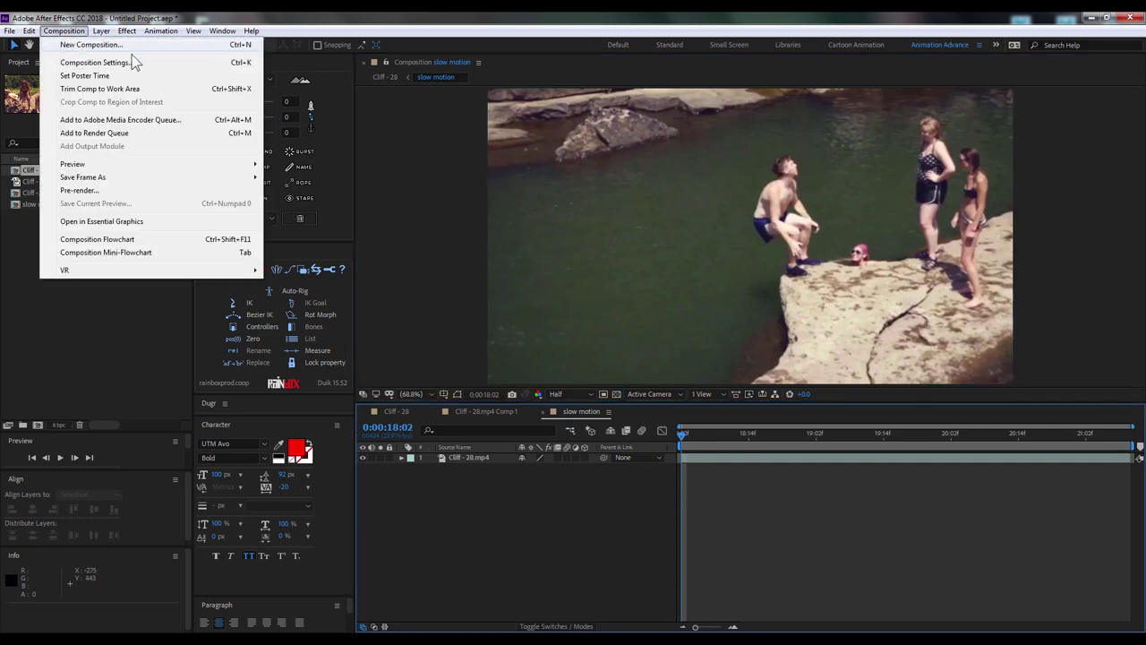
{"action": "left_click", "coordinate": [94, 62]}
{"action": "left_click", "coordinate": [104, 225]}
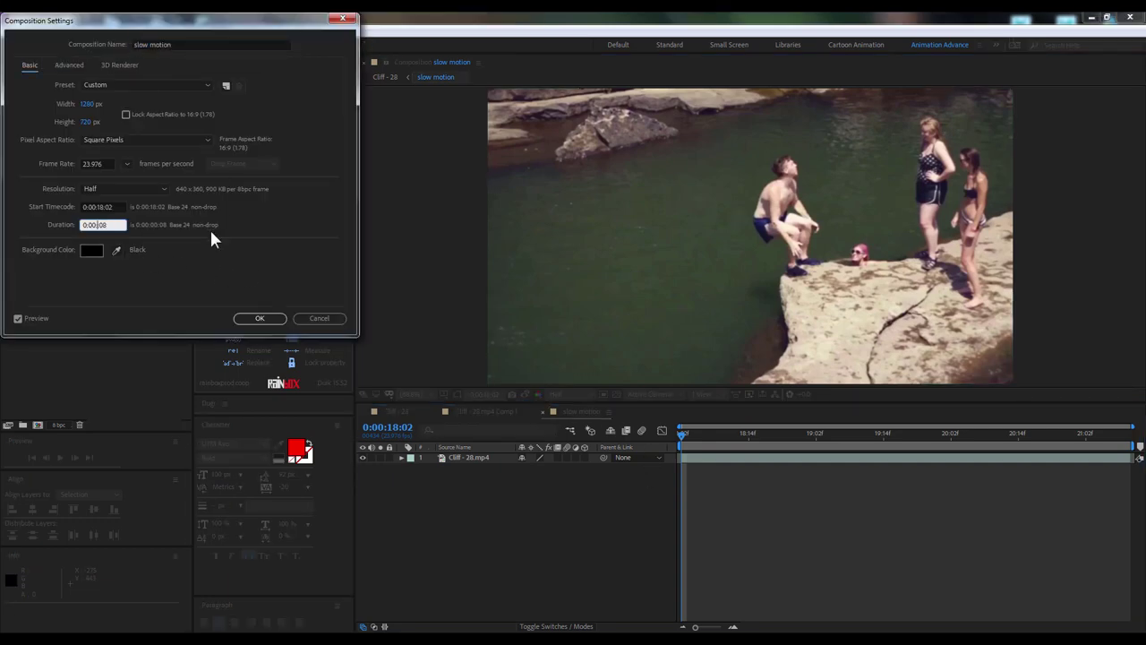
{"action": "type", "text": "1500"}
{"action": "left_click", "coordinate": [94, 164]}
{"action": "type", "text": "25"}
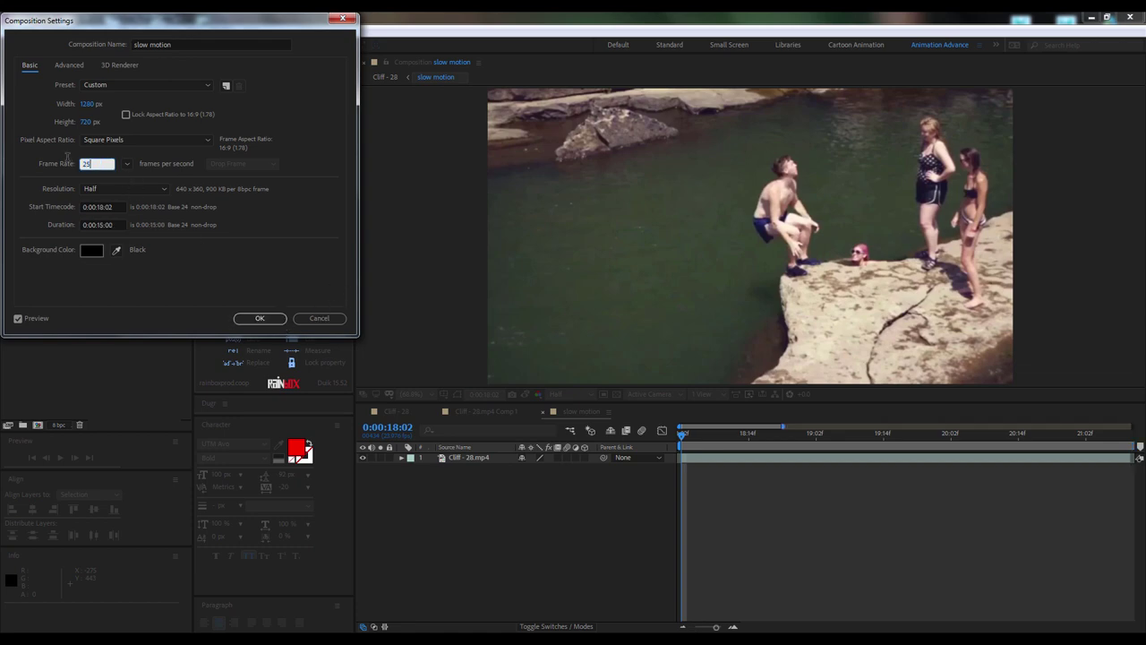
{"action": "left_click", "coordinate": [257, 319]}
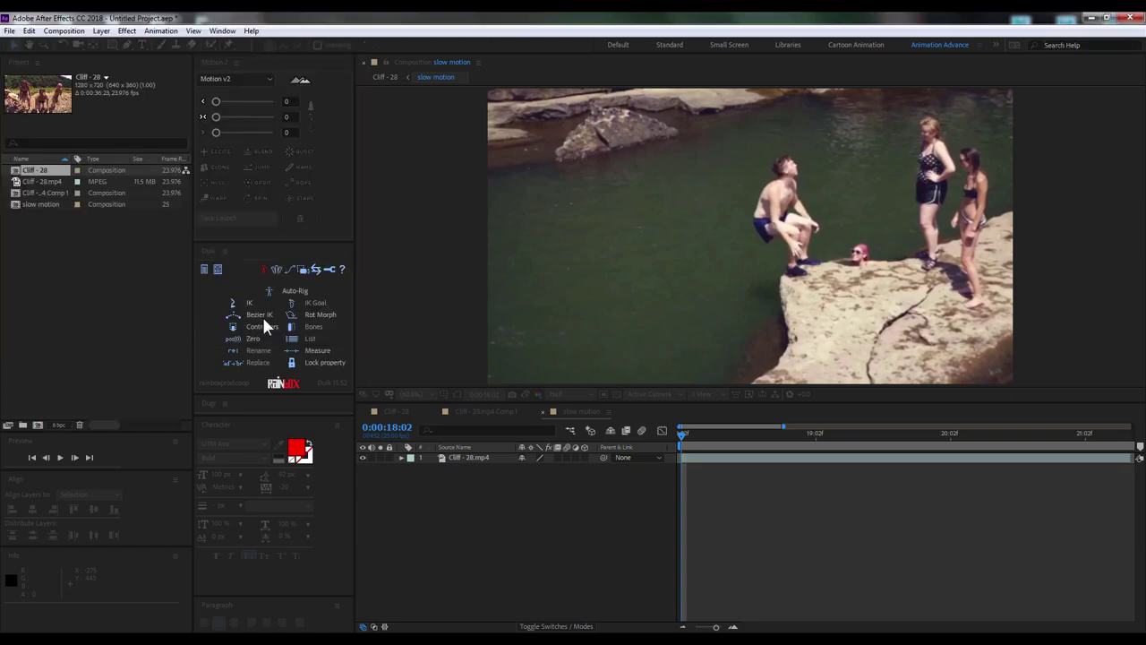
Zoom the timeline out to the full duration and label the Cliff - 28.mp4 layer yellow
{"action": "left_click_drag", "start_coordinate": [715, 628], "coordinate": [678, 628]}
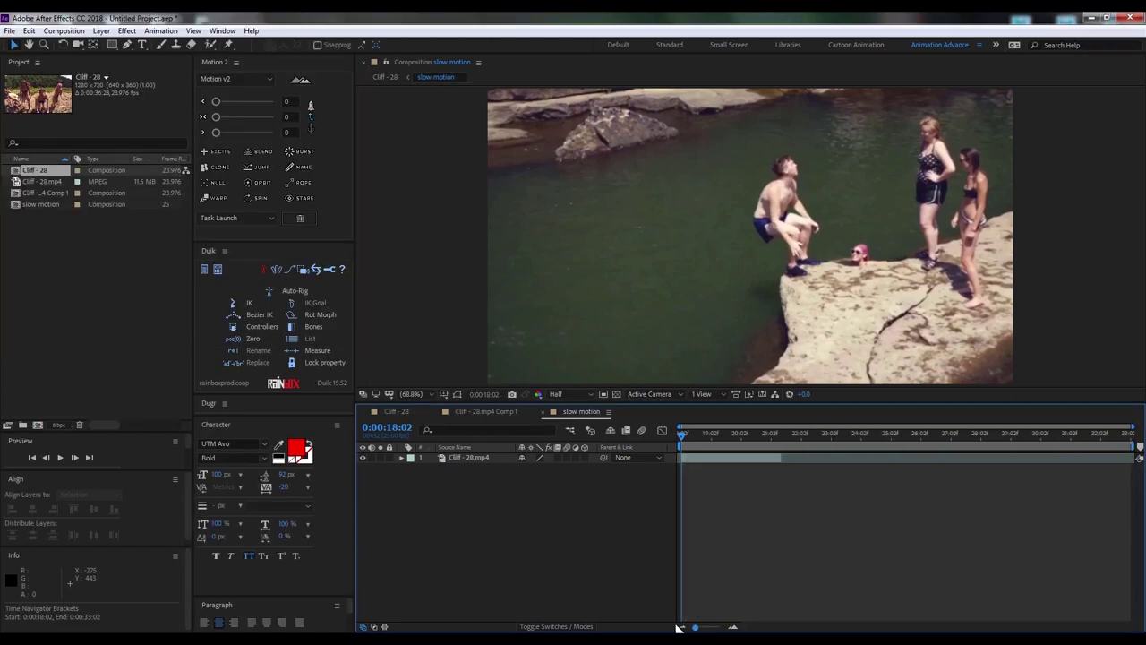
{"action": "left_click", "coordinate": [739, 458]}
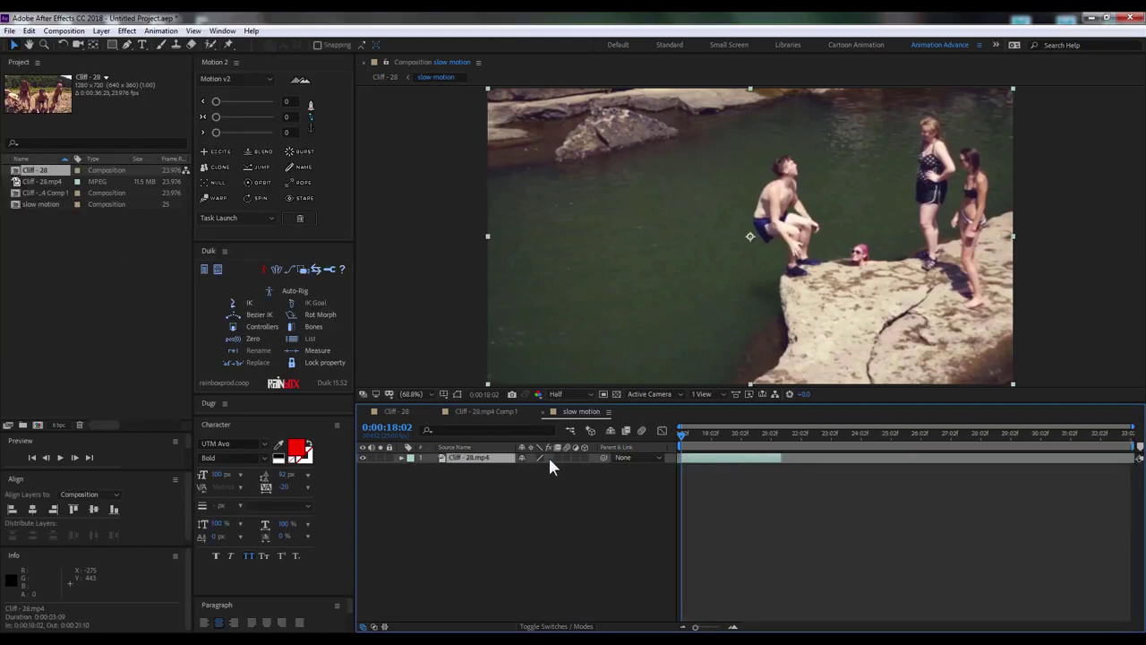
{"action": "left_click", "coordinate": [410, 457]}
{"action": "left_click", "coordinate": [423, 272]}
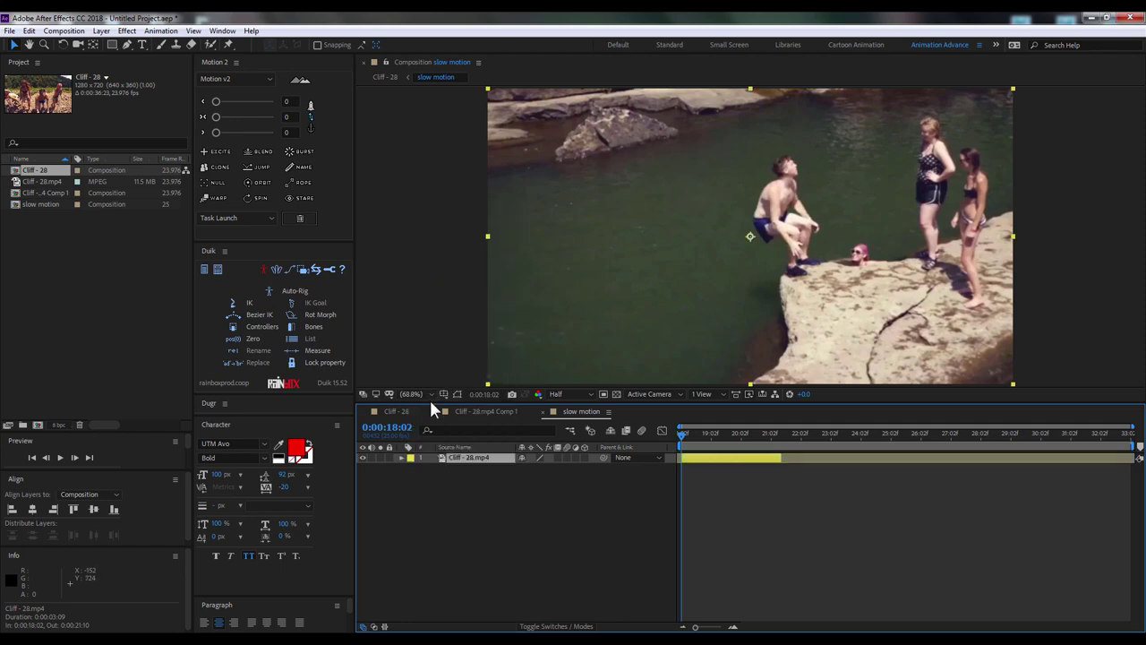
Time-stretch the Cliff - 28.mp4 layer by 400%, extending it to 0:00:13:09
{"action": "left_click", "coordinate": [101, 31]}
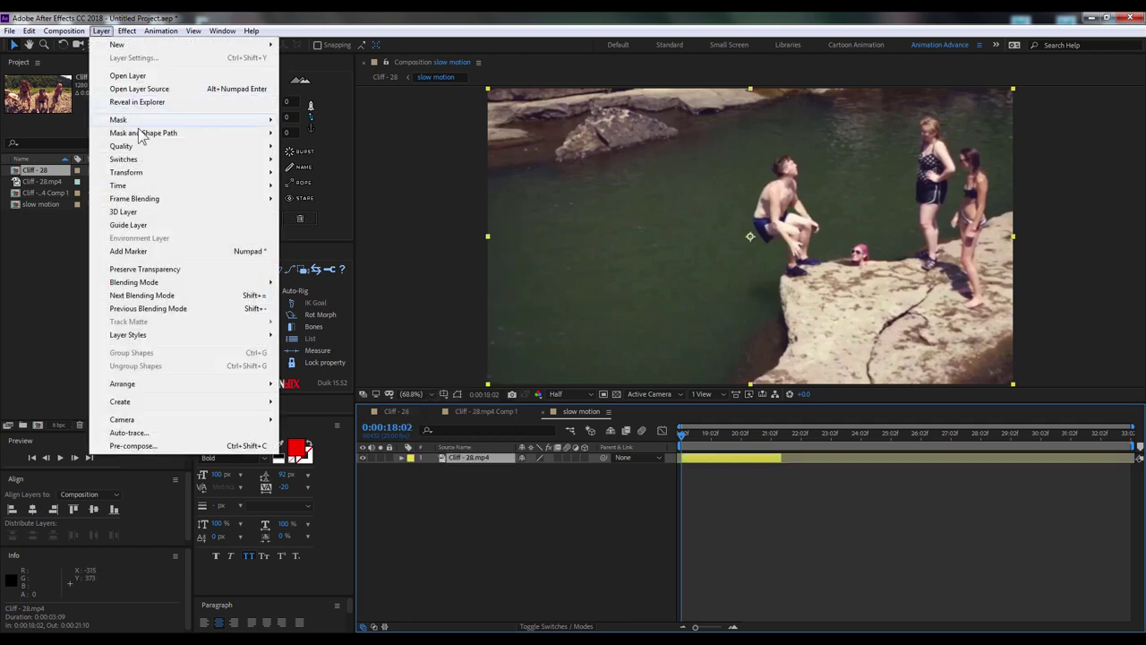
{"action": "mouse_move", "coordinate": [147, 187]}
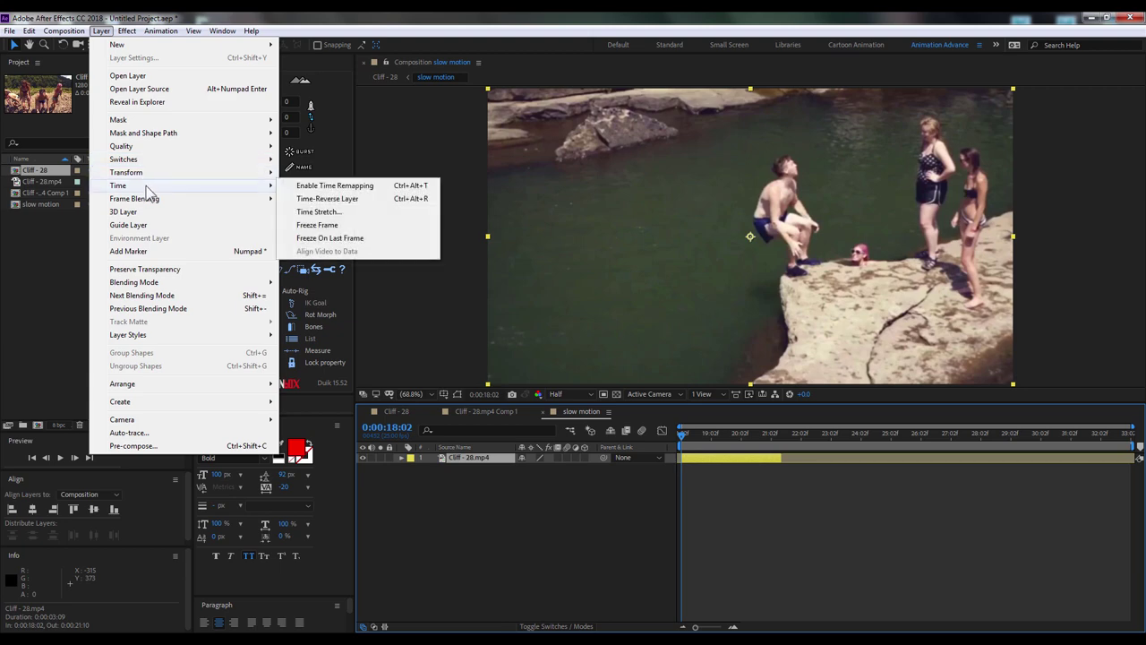
{"action": "left_click", "coordinate": [363, 215]}
{"action": "left_click_drag", "start_coordinate": [146, 22], "coordinate": [406, 143]}
{"action": "type", "text": "400"}
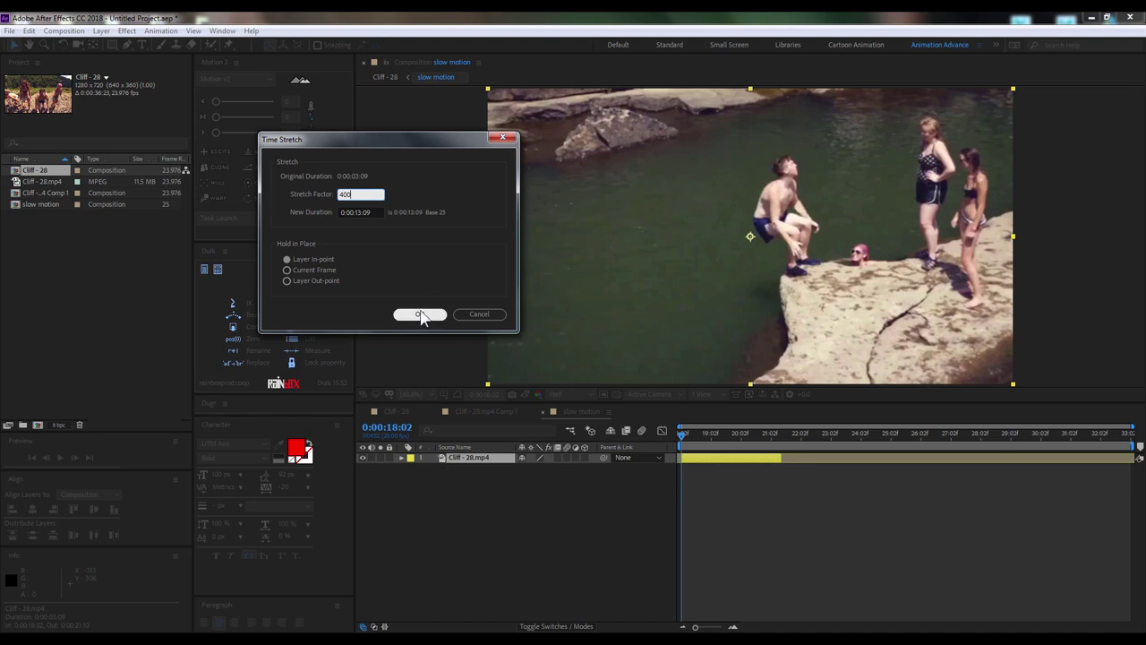
{"action": "left_click", "coordinate": [422, 315]}
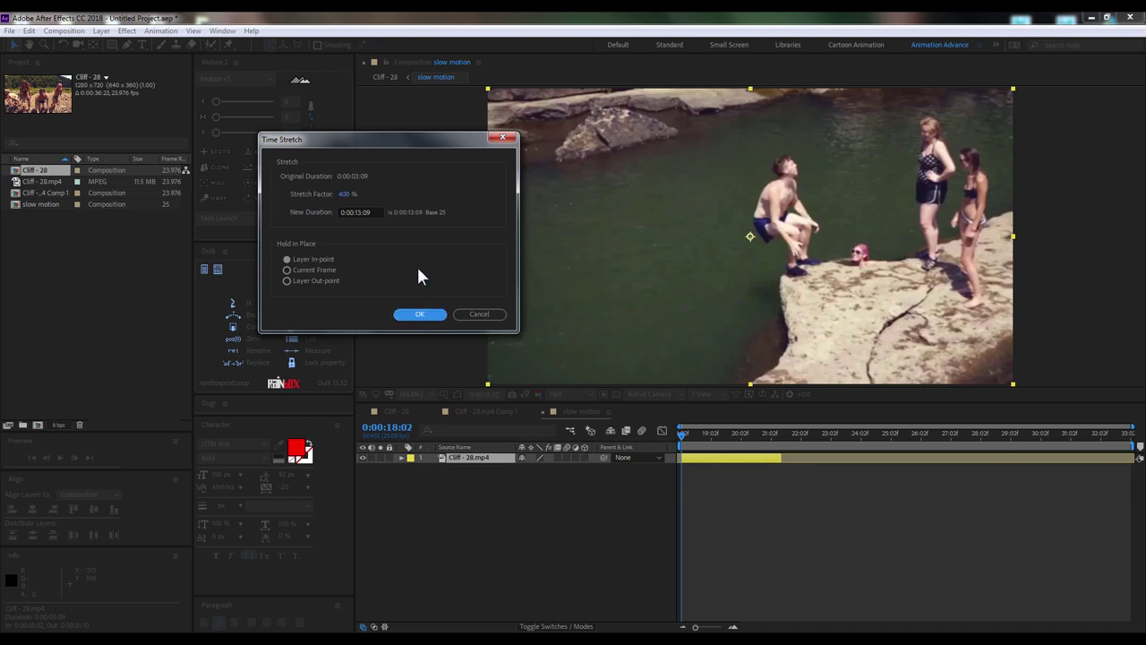
{"action": "left_click", "coordinate": [343, 194]}
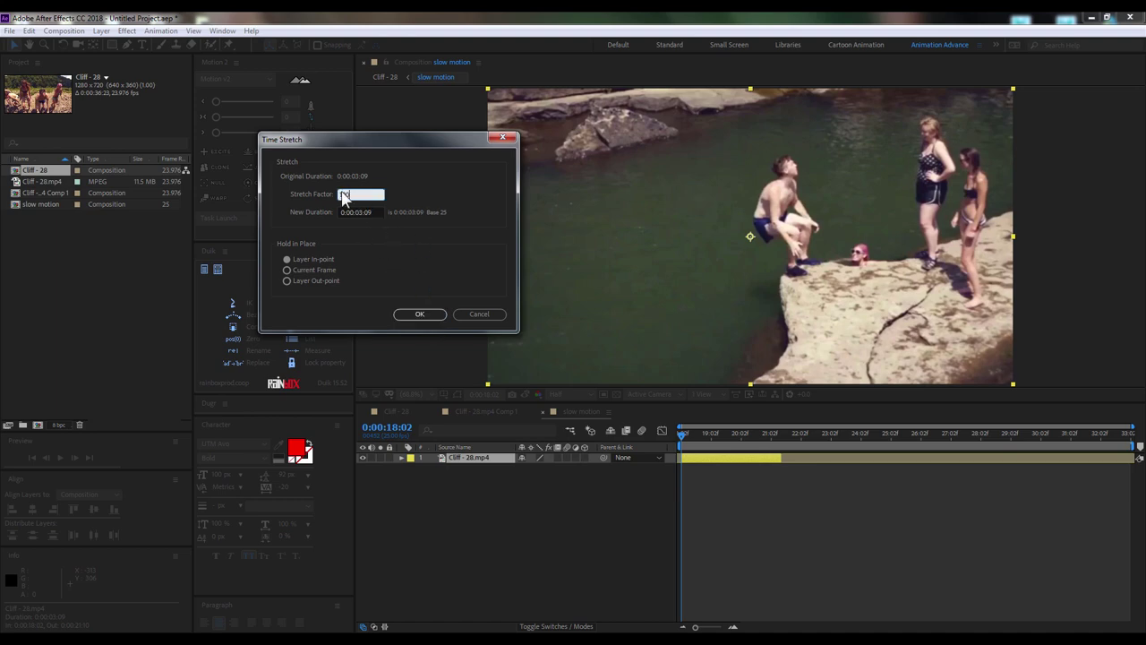
{"action": "left_click", "coordinate": [385, 260]}
{"action": "left_click", "coordinate": [420, 313]}
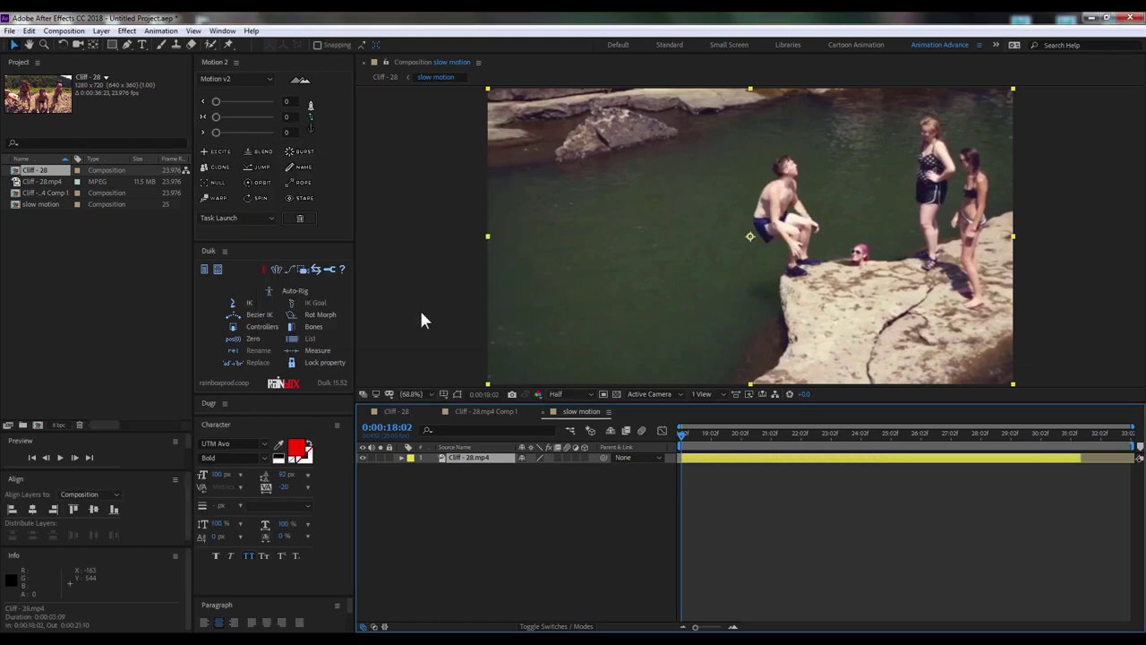
{"action": "mouse_move", "coordinate": [728, 441]}
{"action": "left_mouse_down"}
{"action": "mouse_move", "coordinate": [1087, 457]}
{"action": "mouse_move", "coordinate": [1085, 445]}
{"action": "left_mouse_up"}
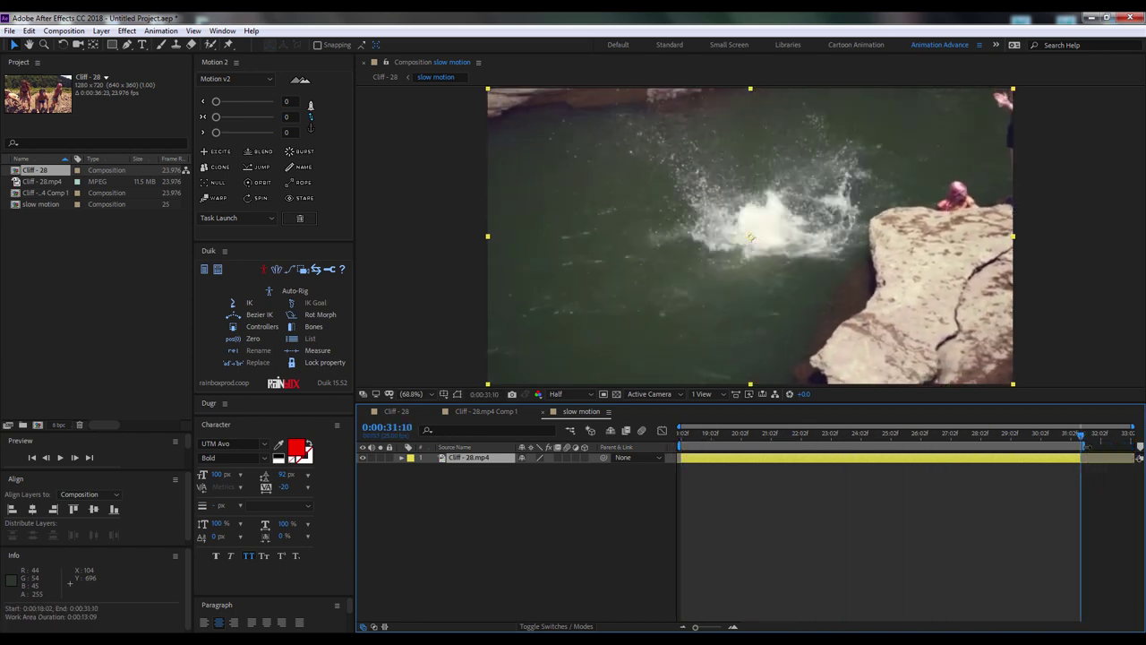
{"action": "key", "text": "space"}
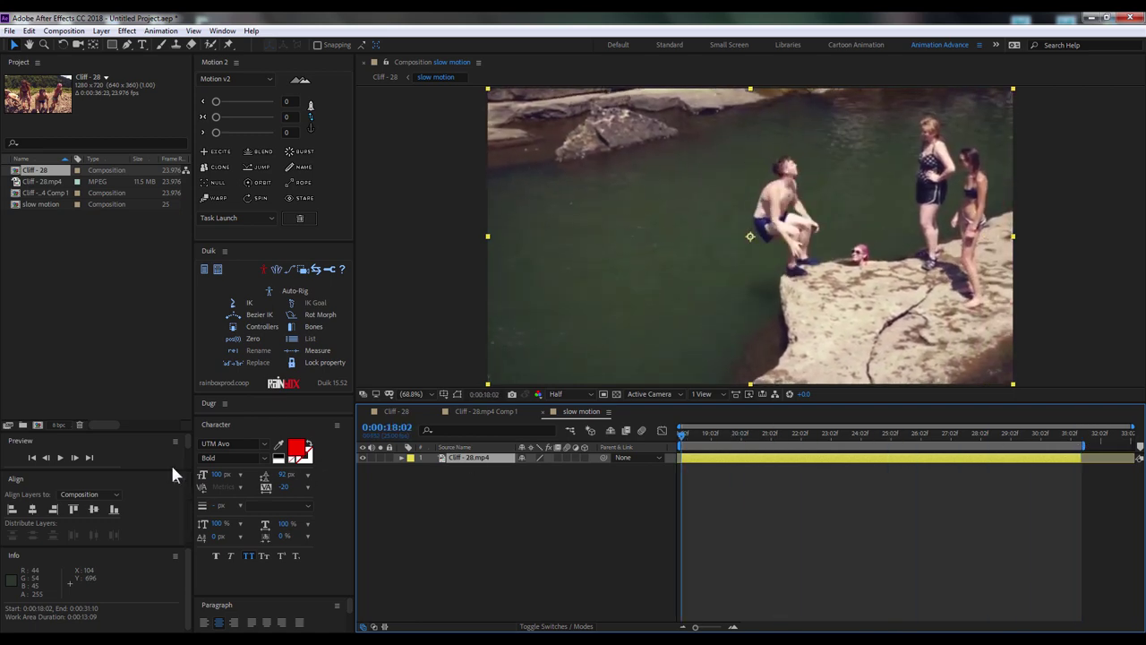
{"action": "left_click", "coordinate": [60, 457]}
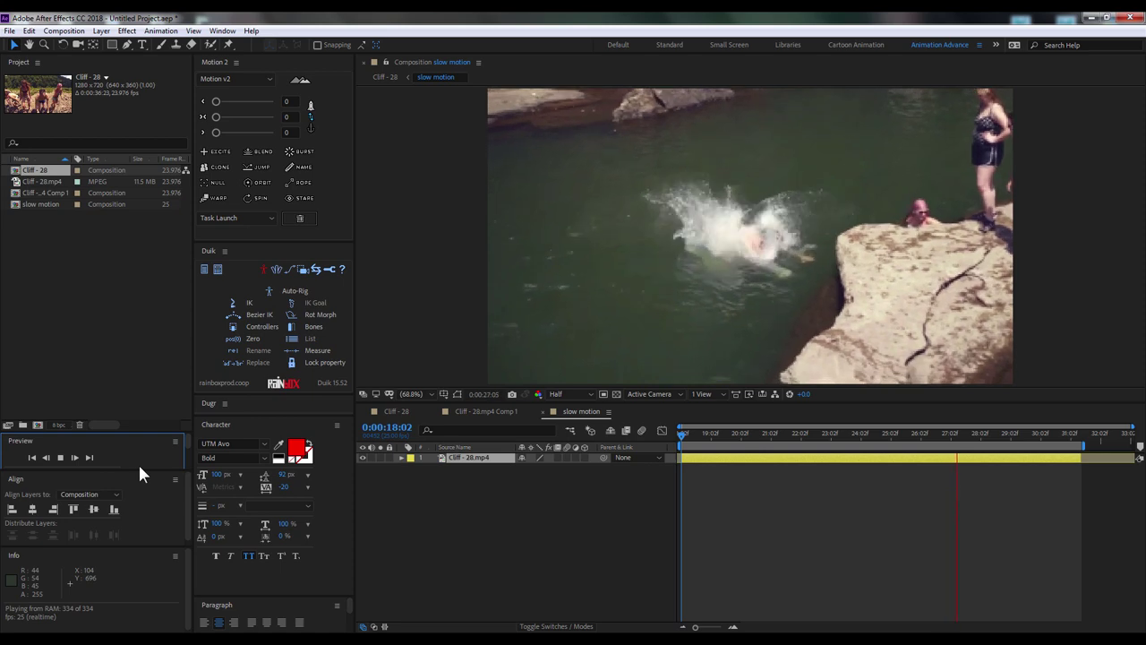
{"action": "key", "text": "space"}
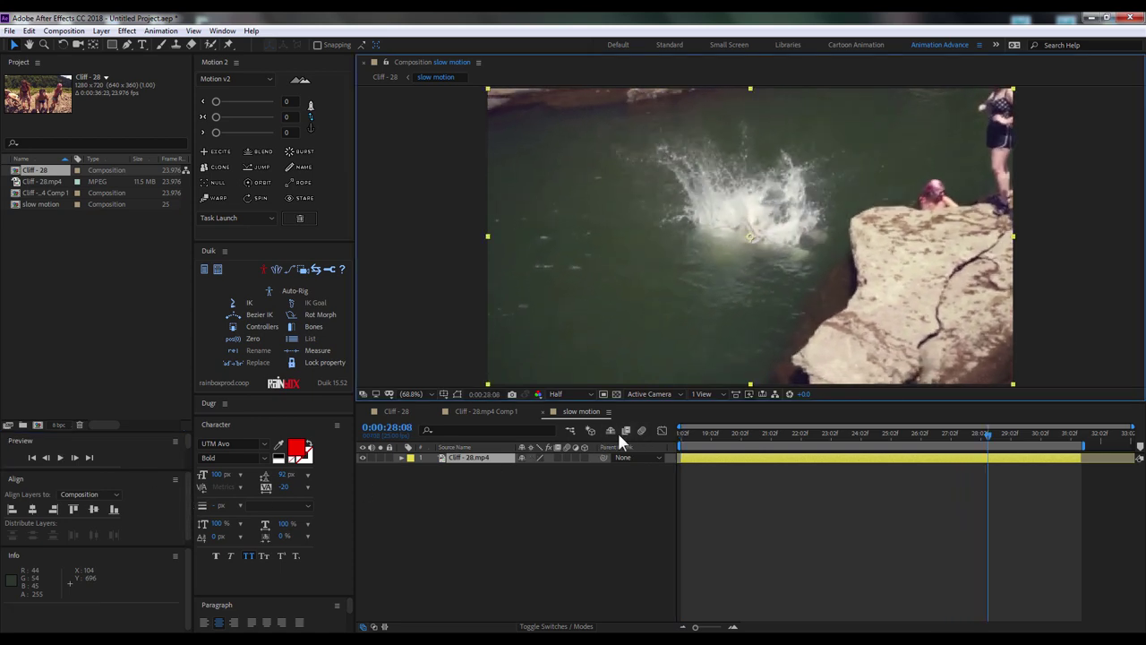
Turn on the Frame Blending and Motion Blur switches and return the playhead to the start
{"action": "left_click", "coordinate": [626, 430]}
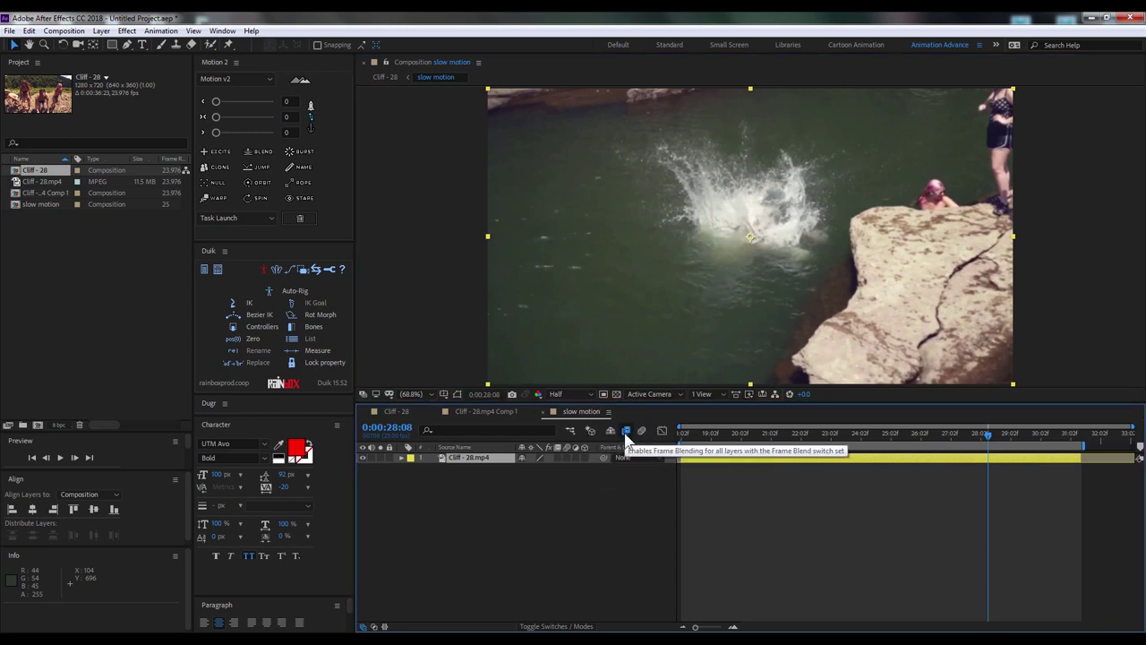
{"action": "left_click", "coordinate": [639, 436]}
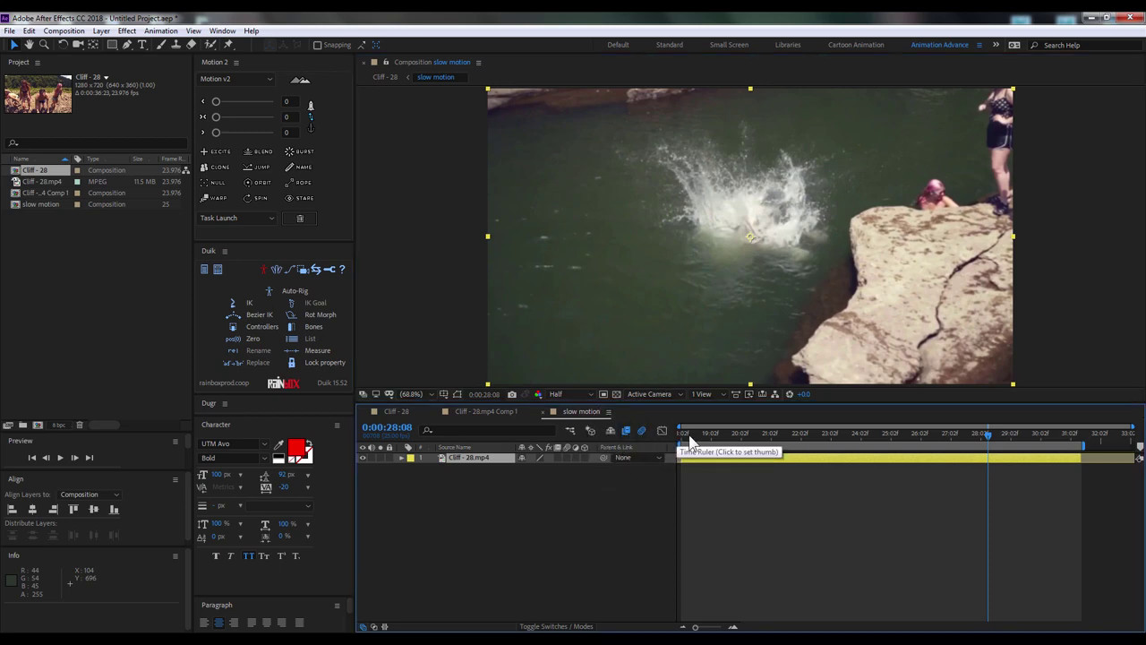
{"action": "left_click", "coordinate": [671, 433]}
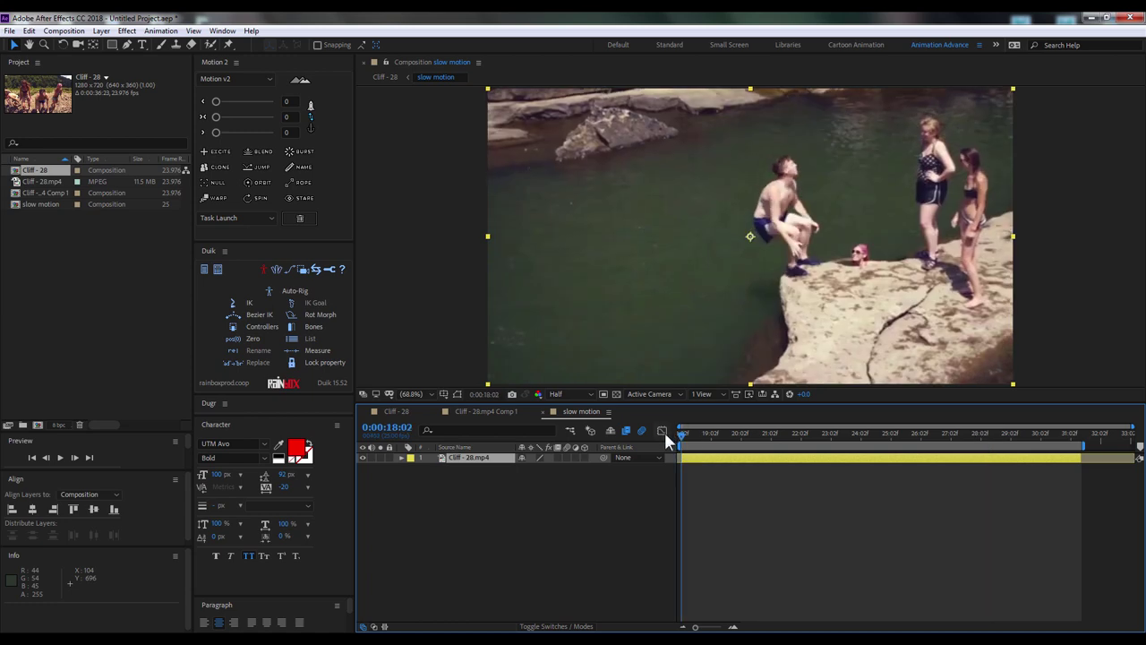
Set the Cliff - 28.mp4 layer's frame blending mode to Pixel Motion
{"action": "right_click", "coordinate": [499, 462]}
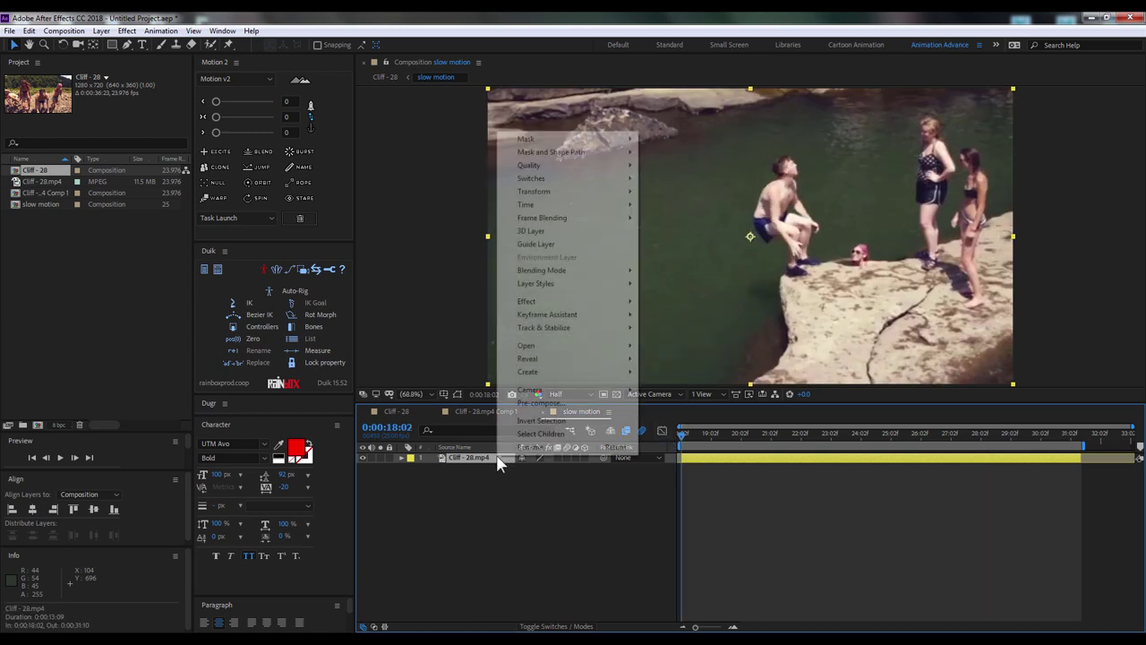
{"action": "left_click", "coordinate": [102, 31]}
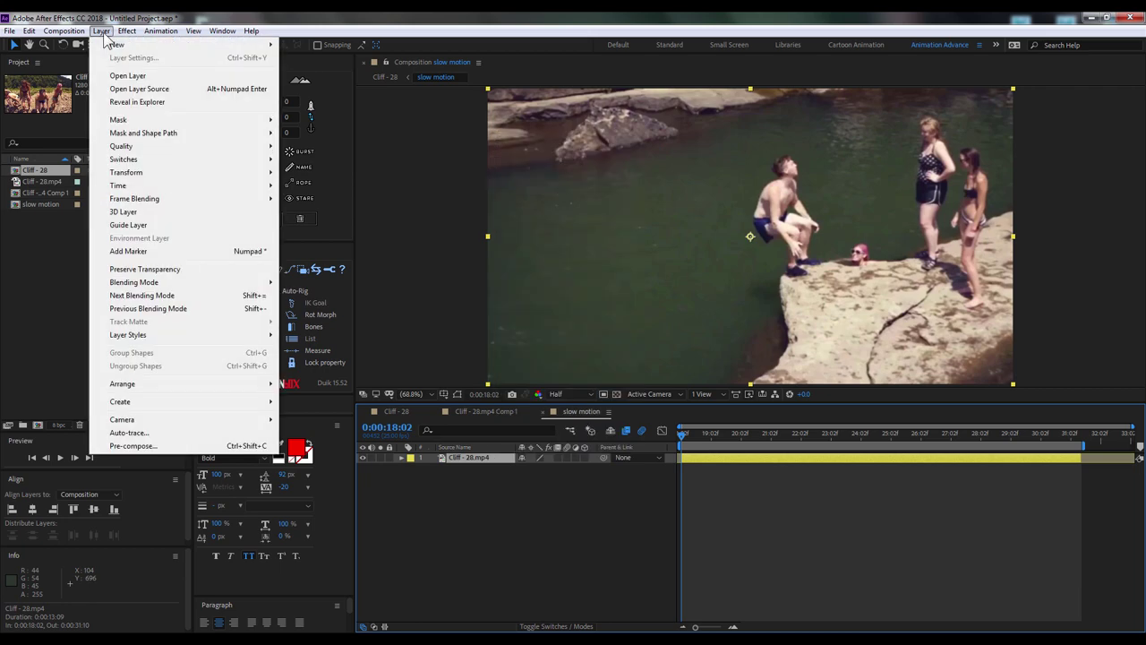
{"action": "mouse_move", "coordinate": [147, 186]}
{"action": "mouse_move", "coordinate": [155, 206]}
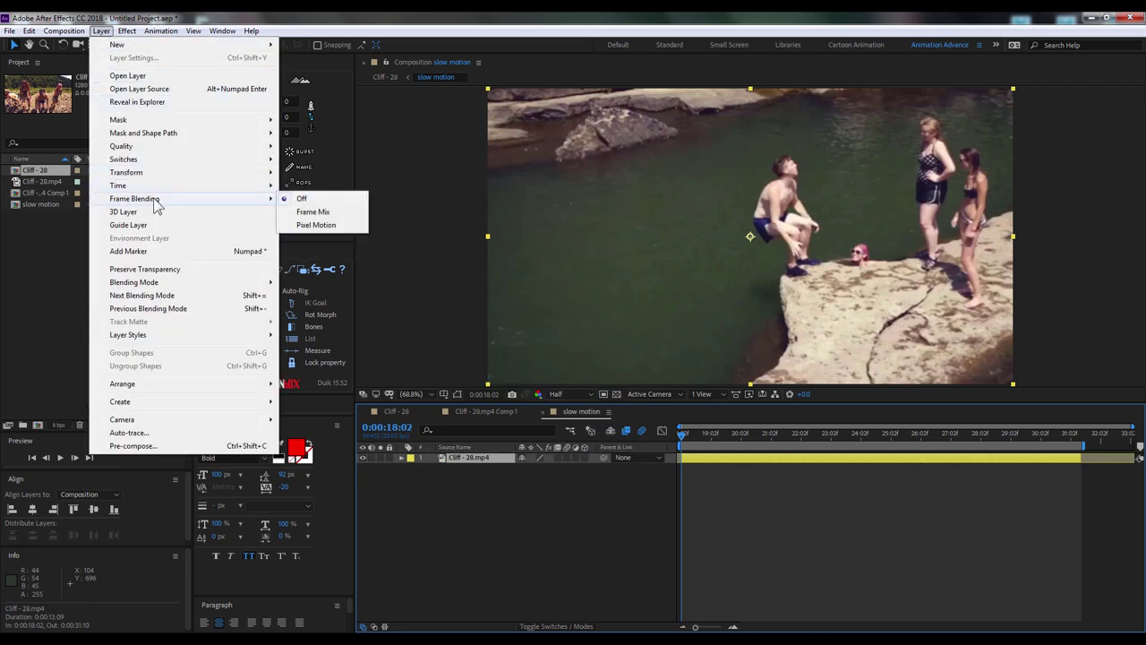
{"action": "left_click", "coordinate": [336, 231]}
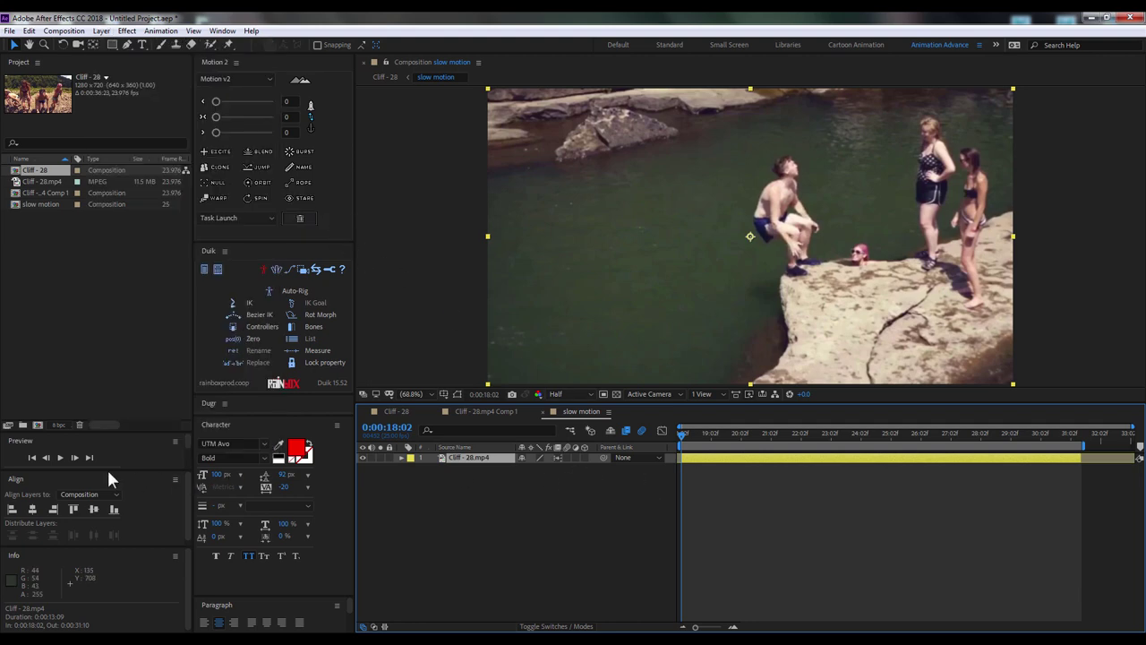
Preview the slowed jump from the clip start at 18:02
{"action": "left_click", "coordinate": [61, 458]}
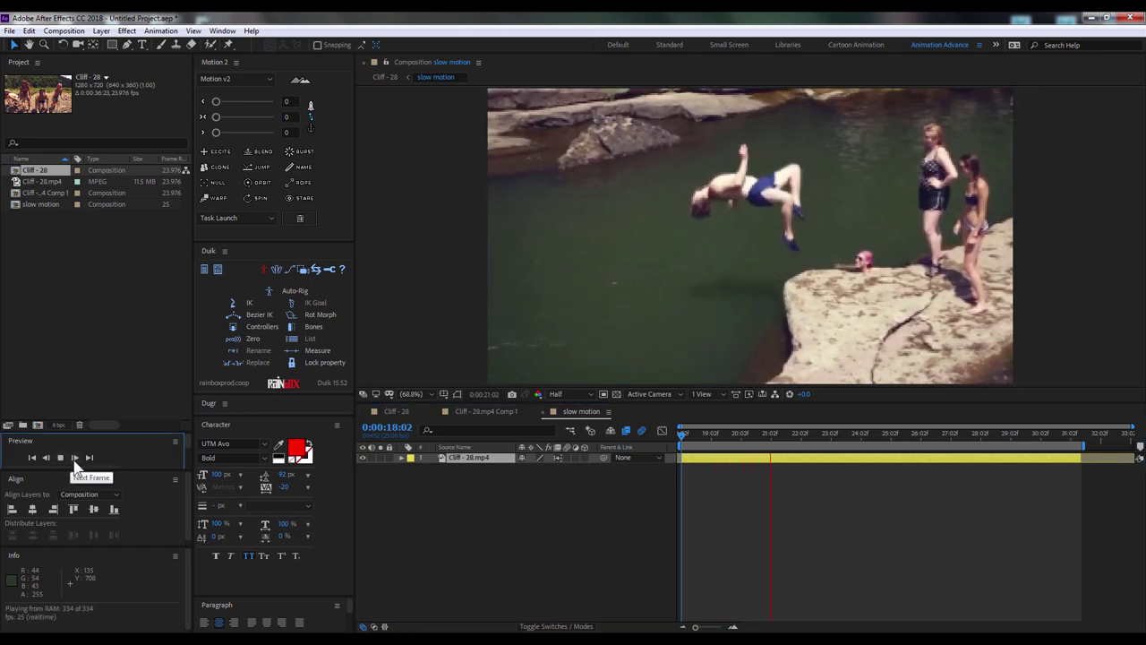
{"action": "left_click", "coordinate": [104, 436]}
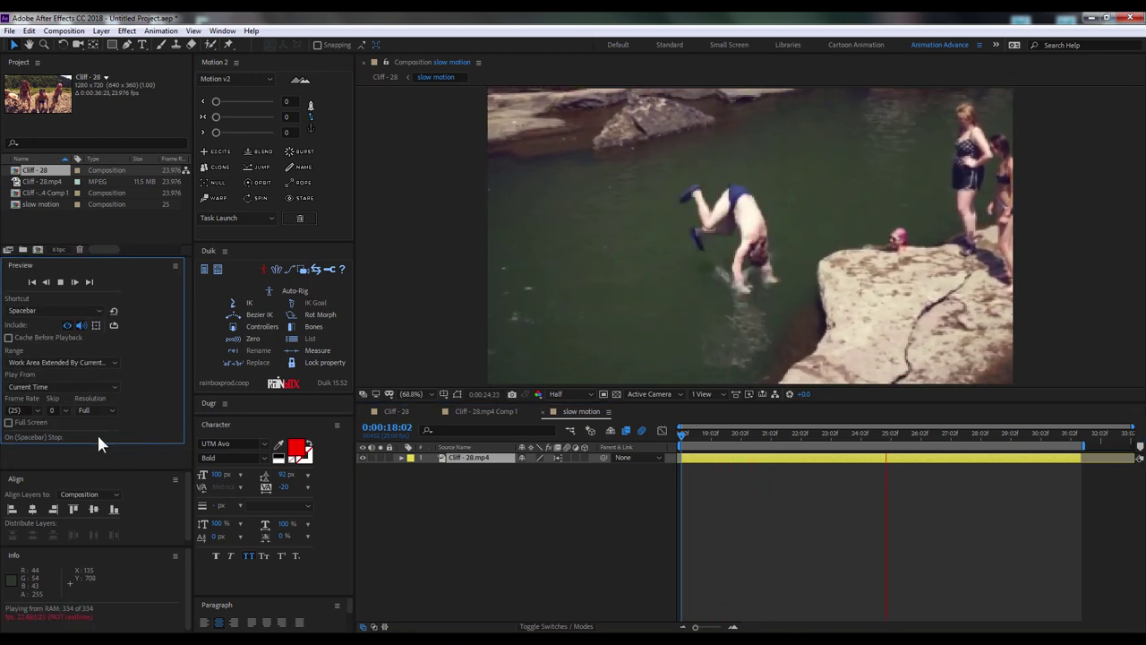
{"action": "left_click", "coordinate": [684, 434]}
{"action": "left_click_drag", "start_coordinate": [680, 435], "coordinate": [641, 436]}
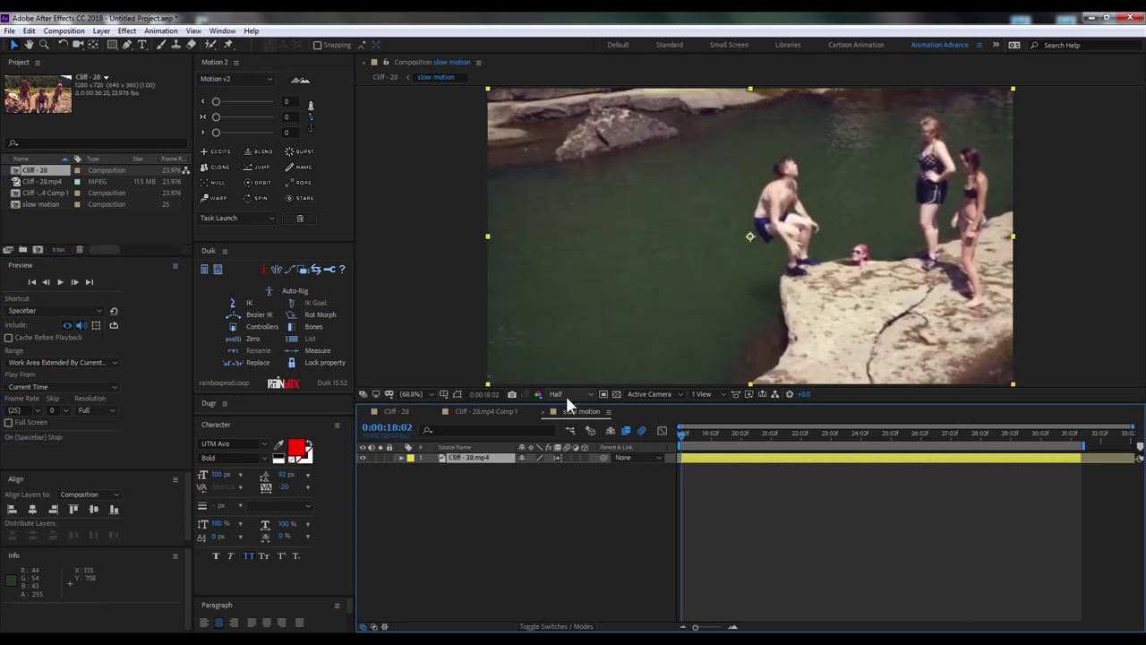
{"action": "left_click", "coordinate": [60, 281]}
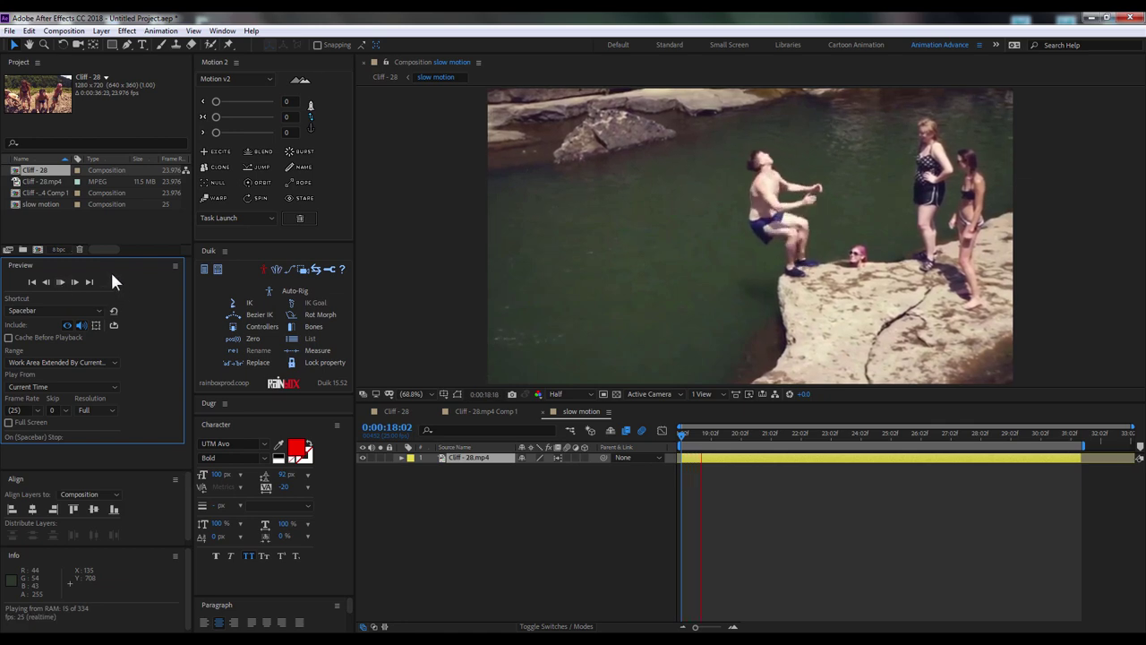
{"action": "left_click_drag", "start_coordinate": [102, 257], "coordinate": [102, 295]}
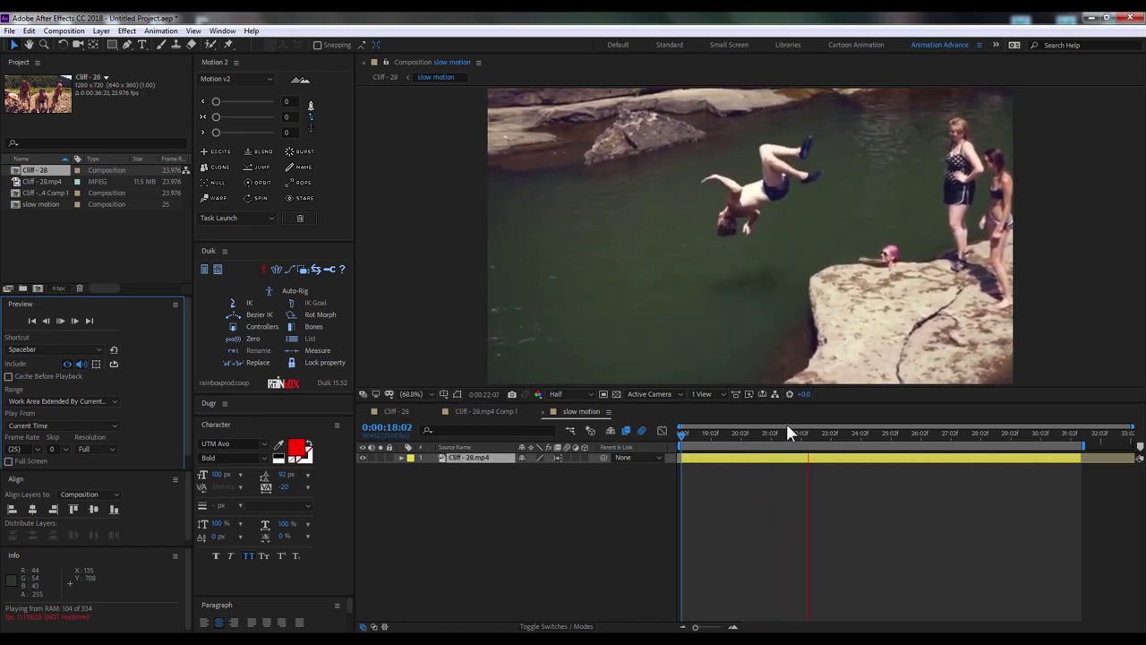
Scrub through the jump and stop at 0:00:23:02, mid-flip
{"action": "left_click", "coordinate": [669, 430]}
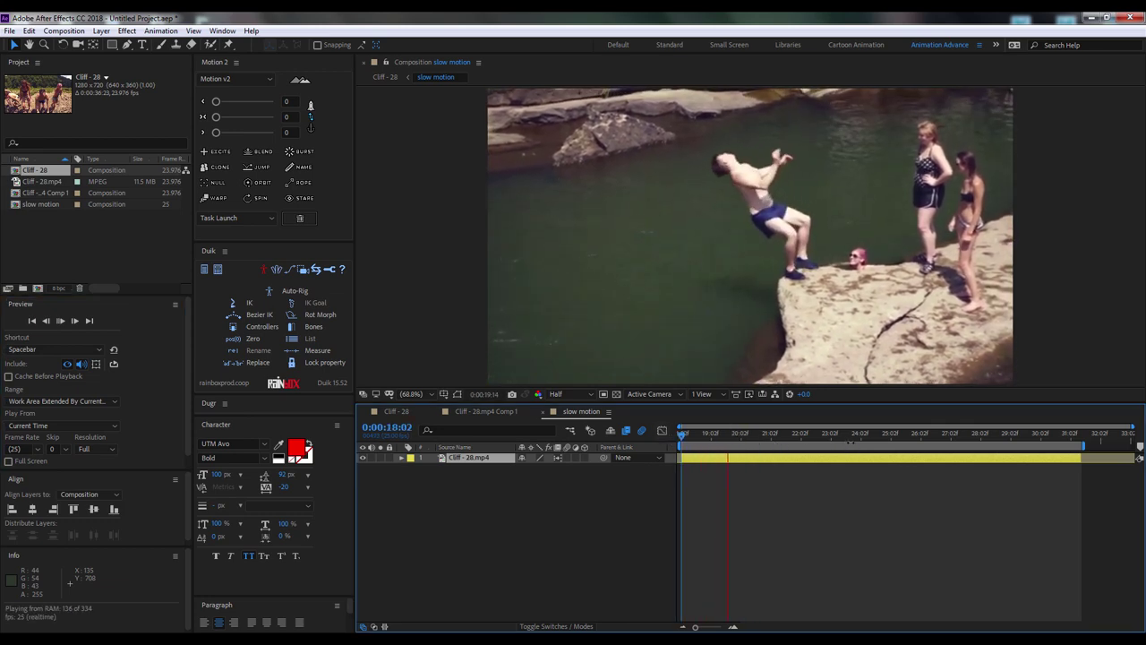
{"action": "mouse_move", "coordinate": [844, 436]}
{"action": "left_mouse_down"}
{"action": "mouse_move", "coordinate": [912, 436]}
{"action": "mouse_move", "coordinate": [863, 453]}
{"action": "left_mouse_up"}
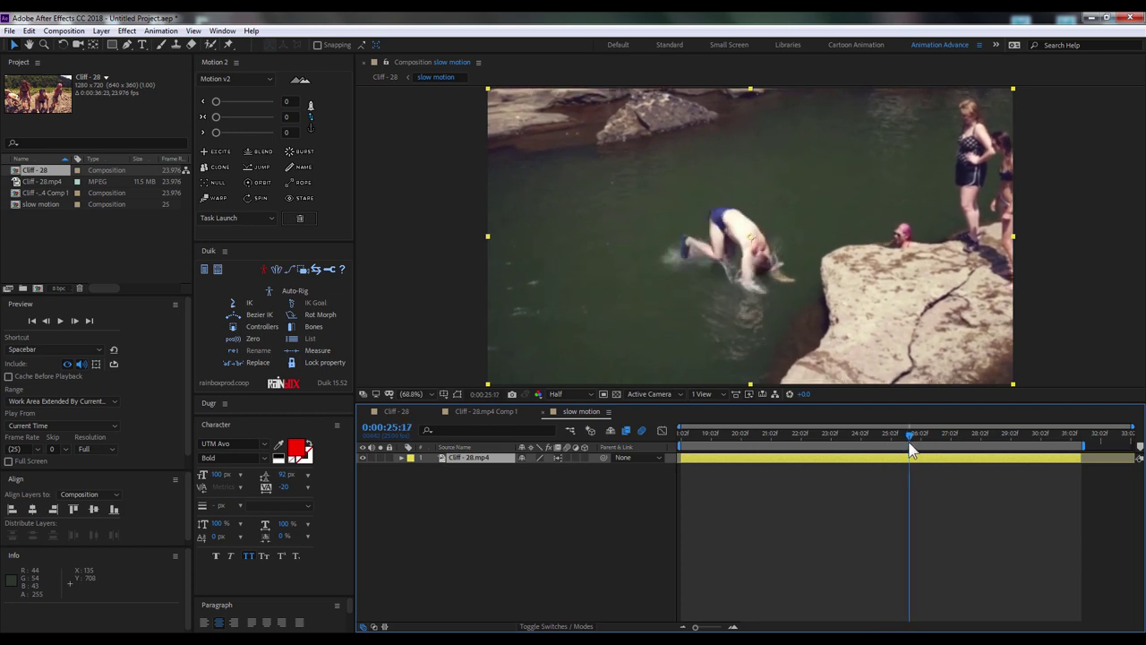
{"action": "key", "text": "space"}
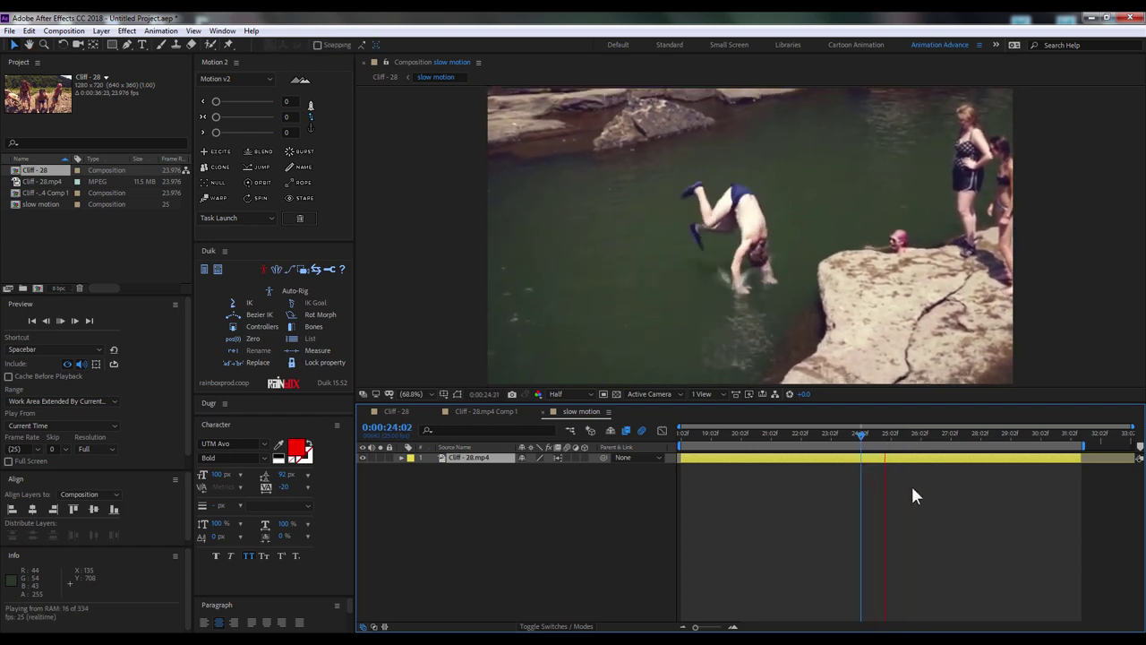
{"action": "mouse_move", "coordinate": [861, 452]}
{"action": "left_mouse_down"}
{"action": "mouse_move", "coordinate": [781, 456]}
{"action": "mouse_move", "coordinate": [833, 458]}
{"action": "left_mouse_up"}
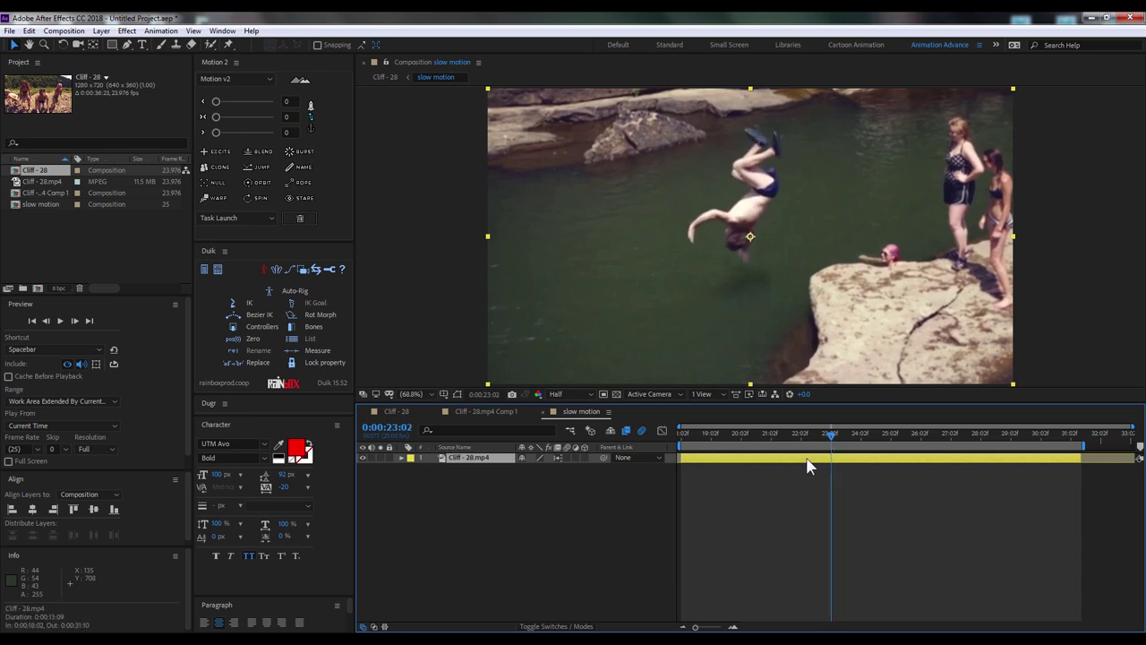
Split the jump clip into two layers at 0:00:23:02
{"action": "left_click", "coordinate": [29, 31]}
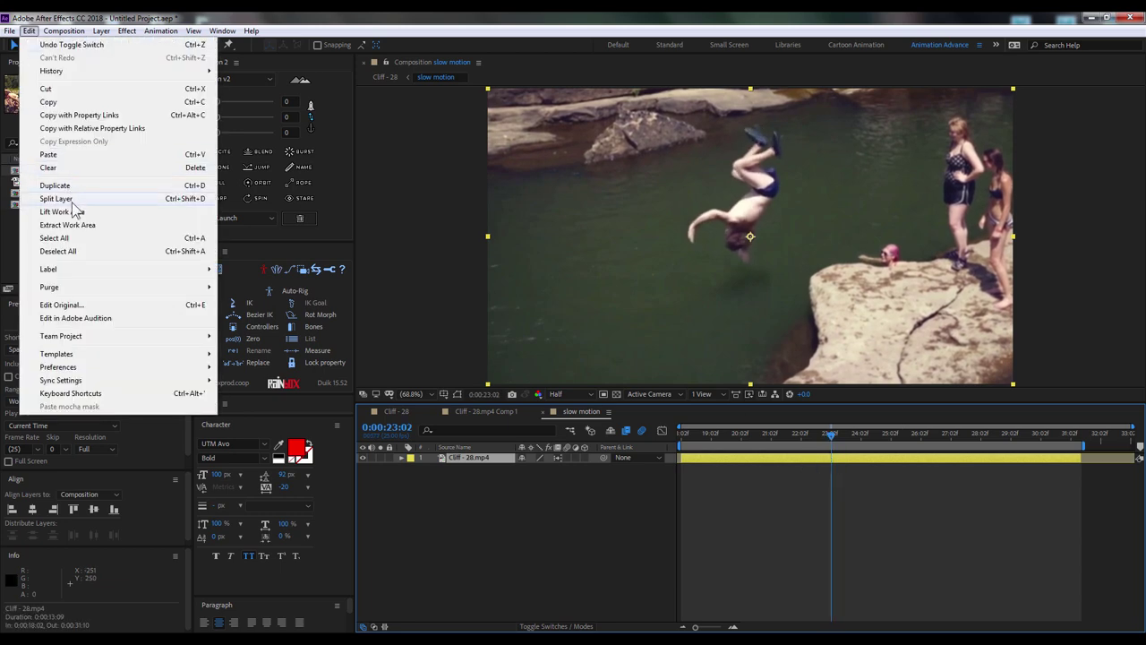
{"action": "left_click", "coordinate": [55, 198]}
{"action": "left_click", "coordinate": [464, 469]}
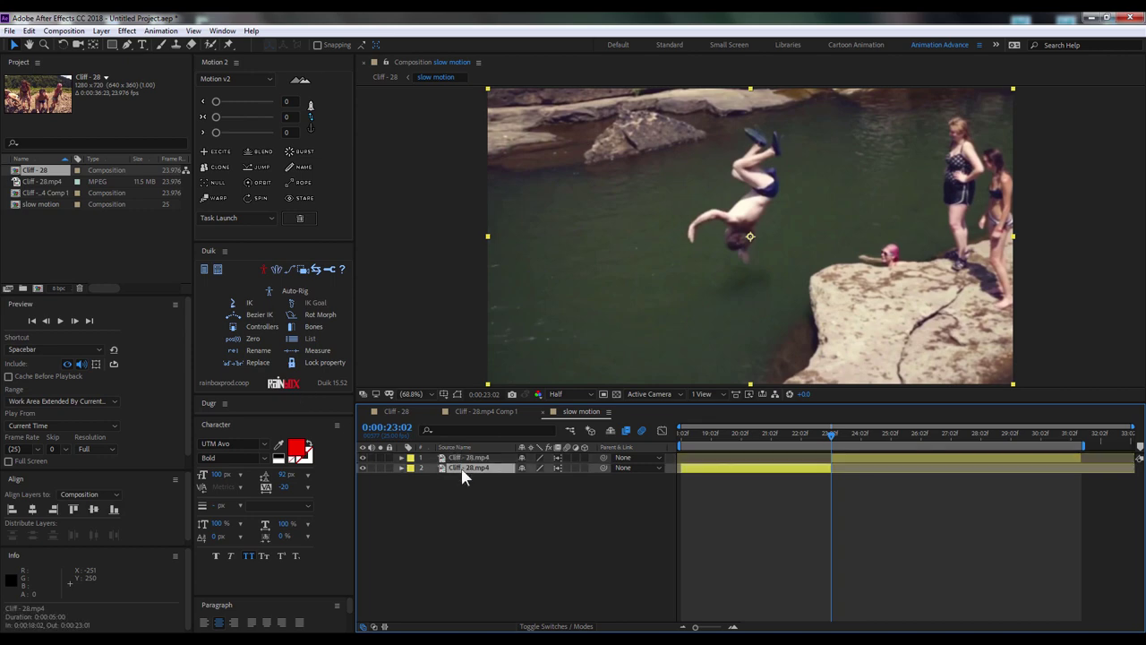
Time-stretch the lead-in layer to about one second and turn off its frame blending
{"action": "left_click", "coordinate": [101, 30]}
{"action": "mouse_move", "coordinate": [177, 187]}
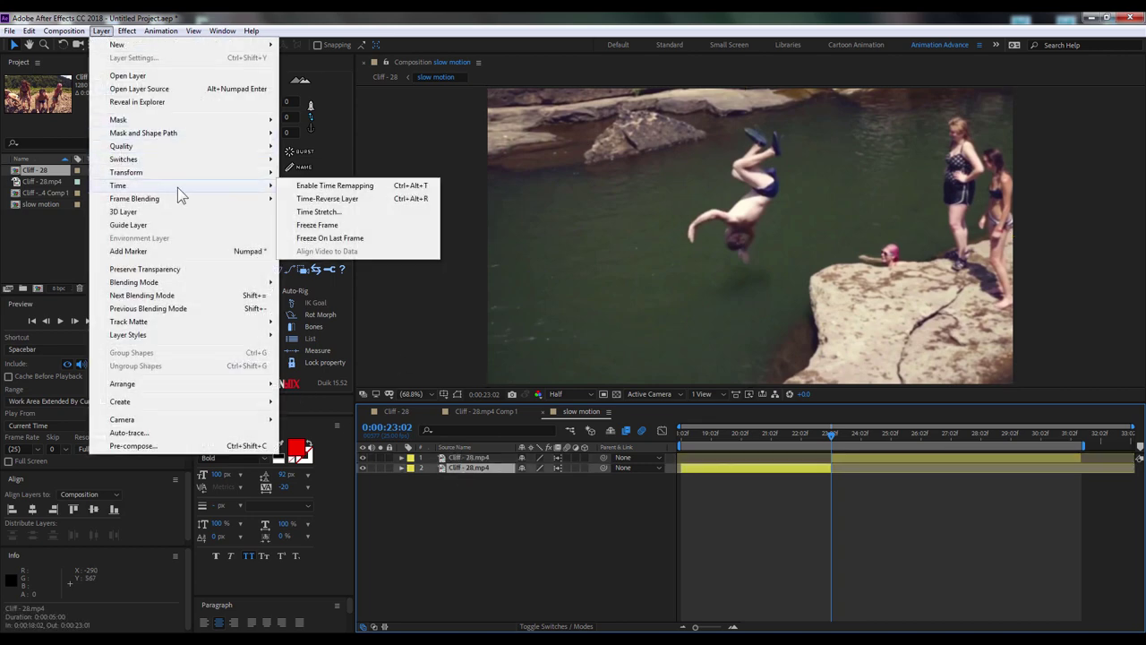
{"action": "left_click", "coordinate": [349, 212]}
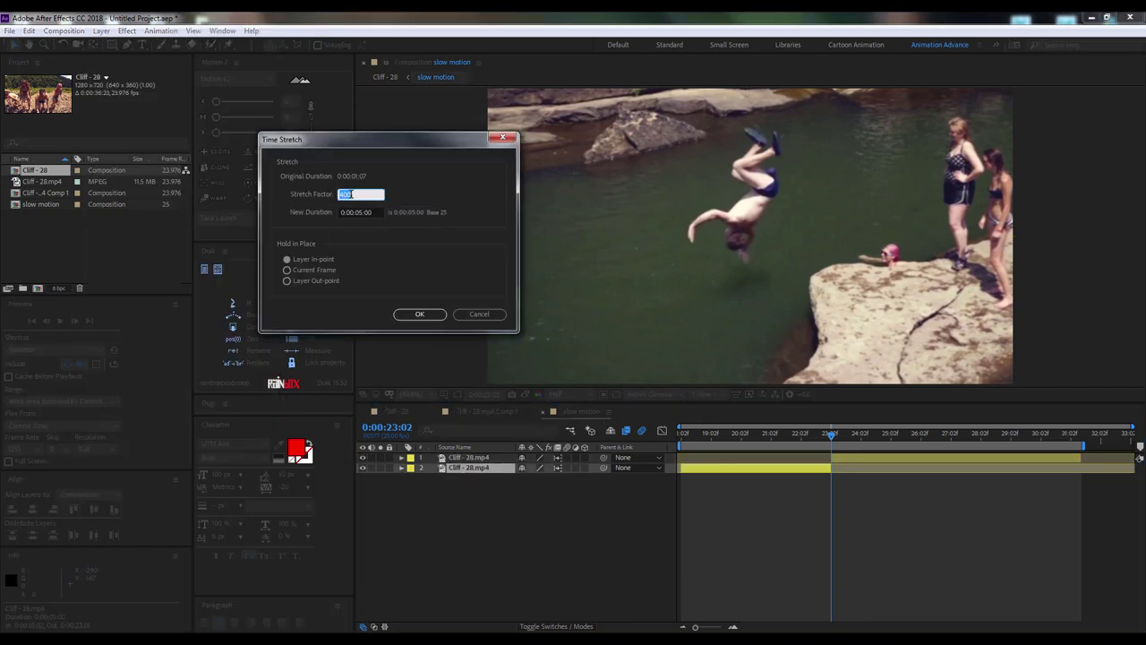
{"action": "left_click", "coordinate": [426, 314]}
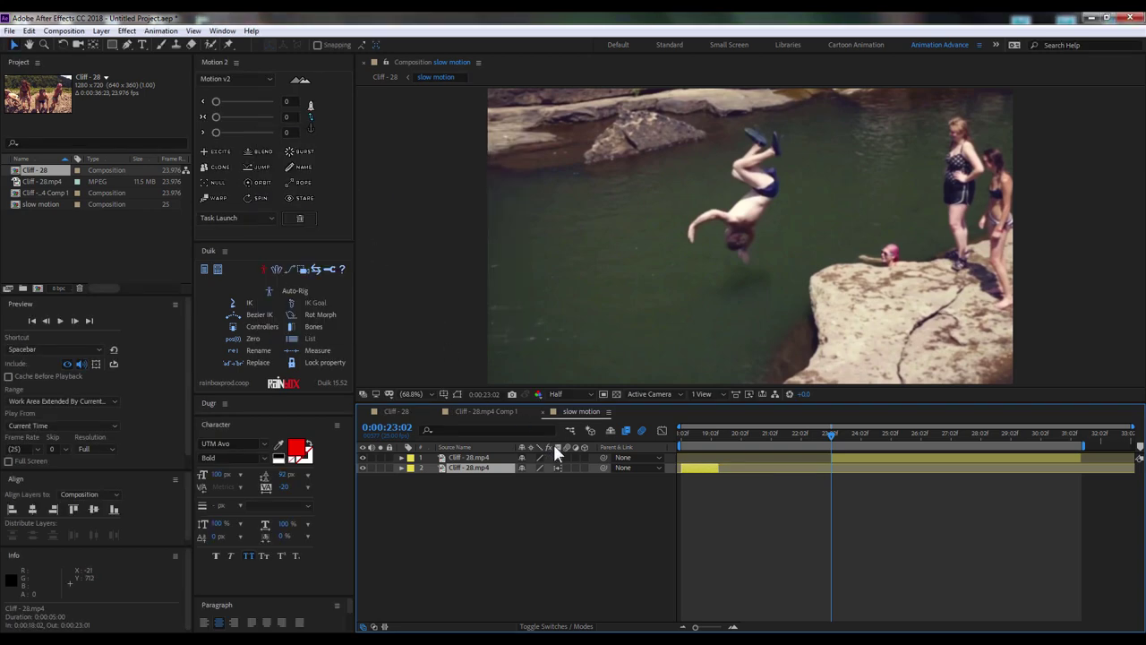
{"action": "left_click", "coordinate": [557, 468]}
Move the flip layer to start near 19:00 and end the work area at 27:16
{"action": "left_click_drag", "start_coordinate": [887, 457], "coordinate": [780, 463]}
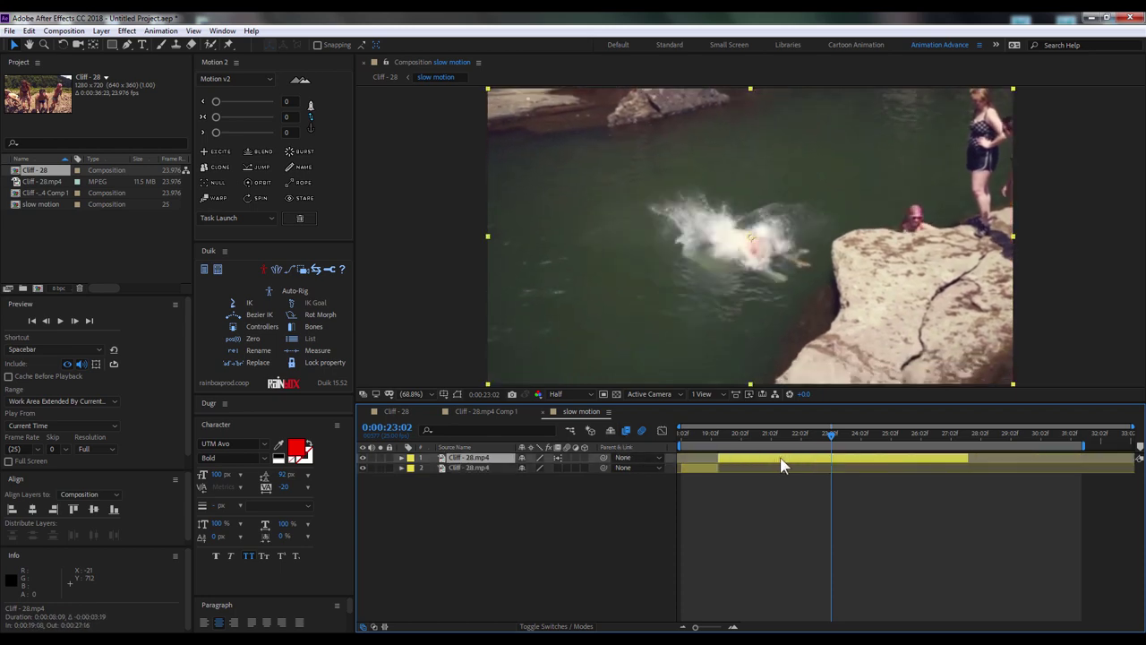
{"action": "left_click_drag", "start_coordinate": [695, 430], "coordinate": [968, 419]}
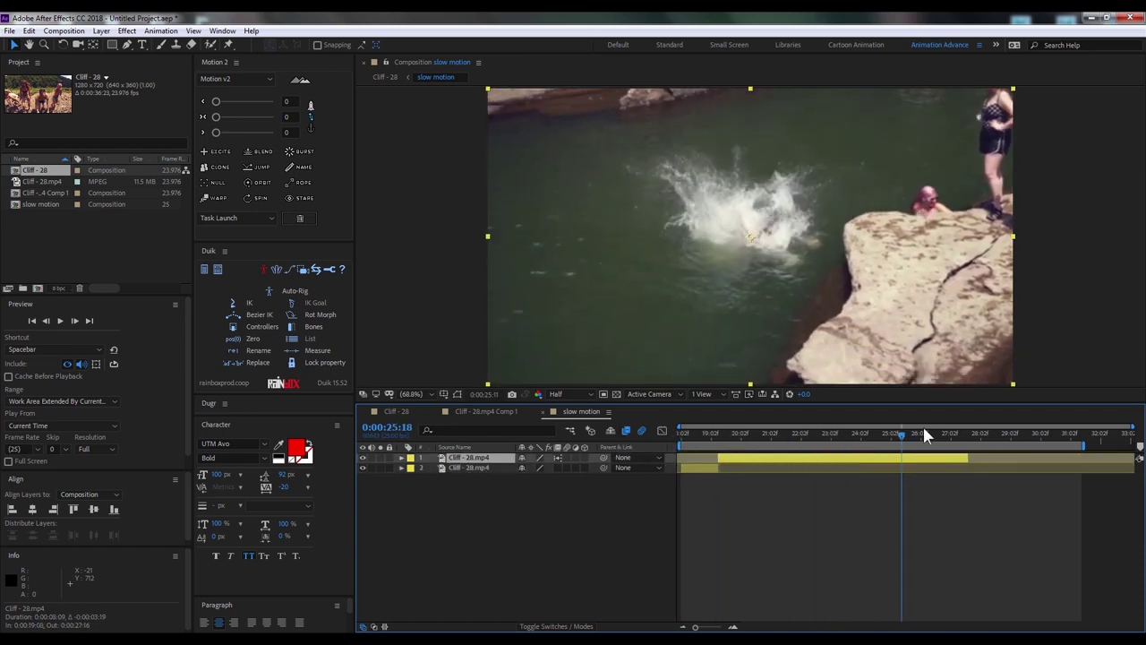
{"action": "key", "text": "n"}
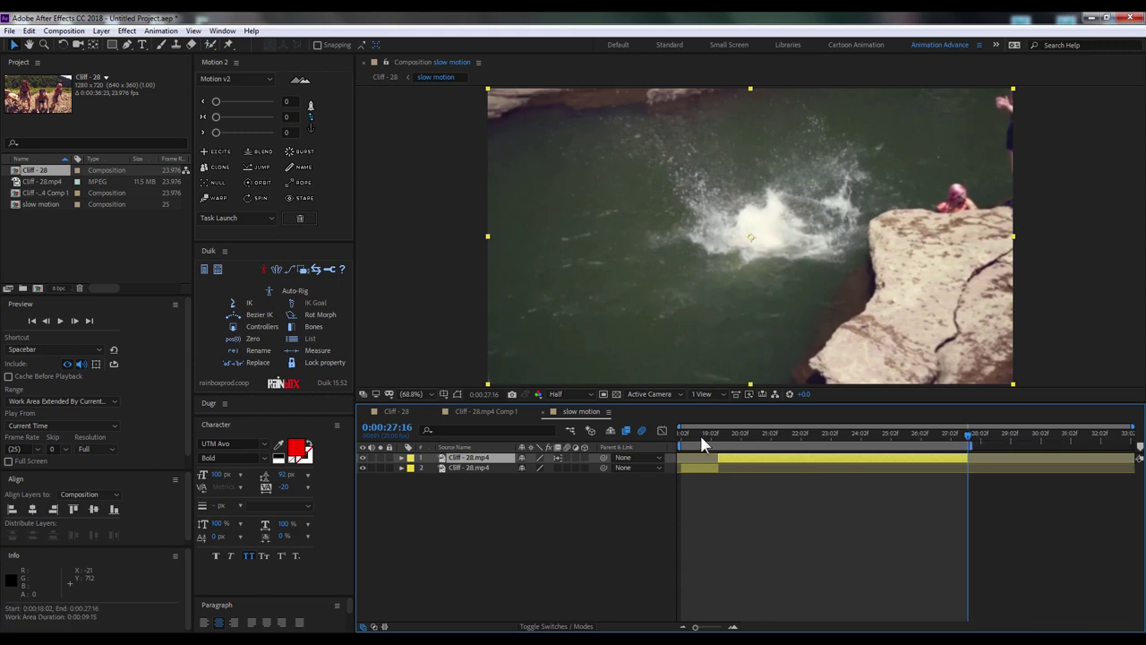
{"action": "key", "text": "Home"}
Preview the edited jump from the start of the composition
{"action": "left_click", "coordinate": [371, 547]}
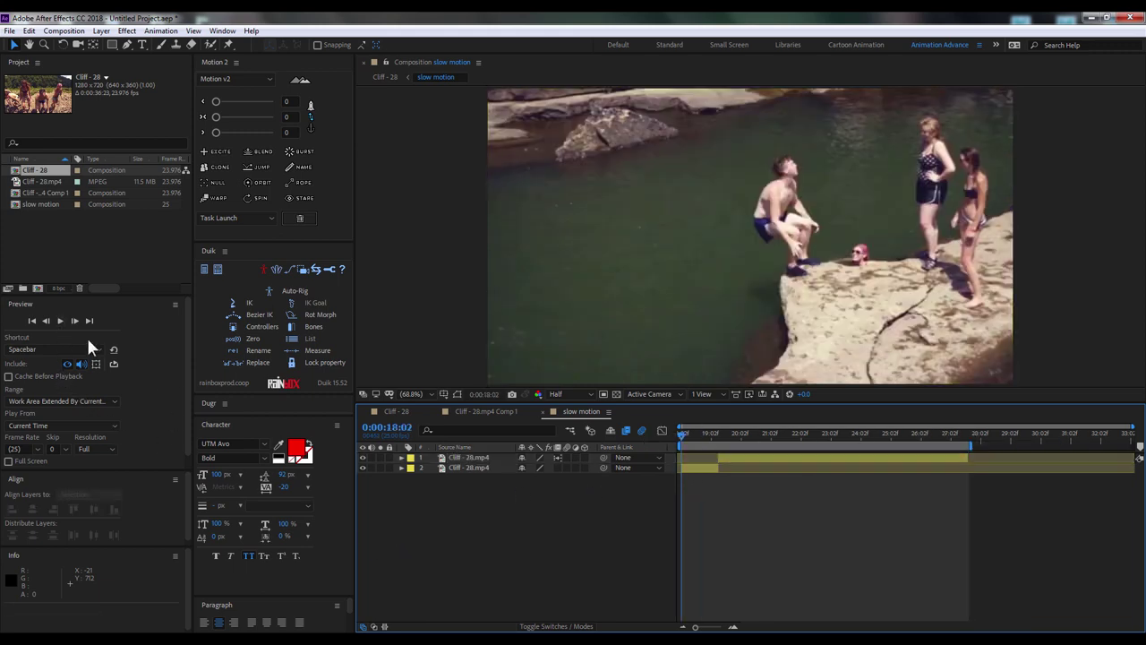
{"action": "left_click", "coordinate": [60, 321]}
{"action": "left_click", "coordinate": [706, 468]}
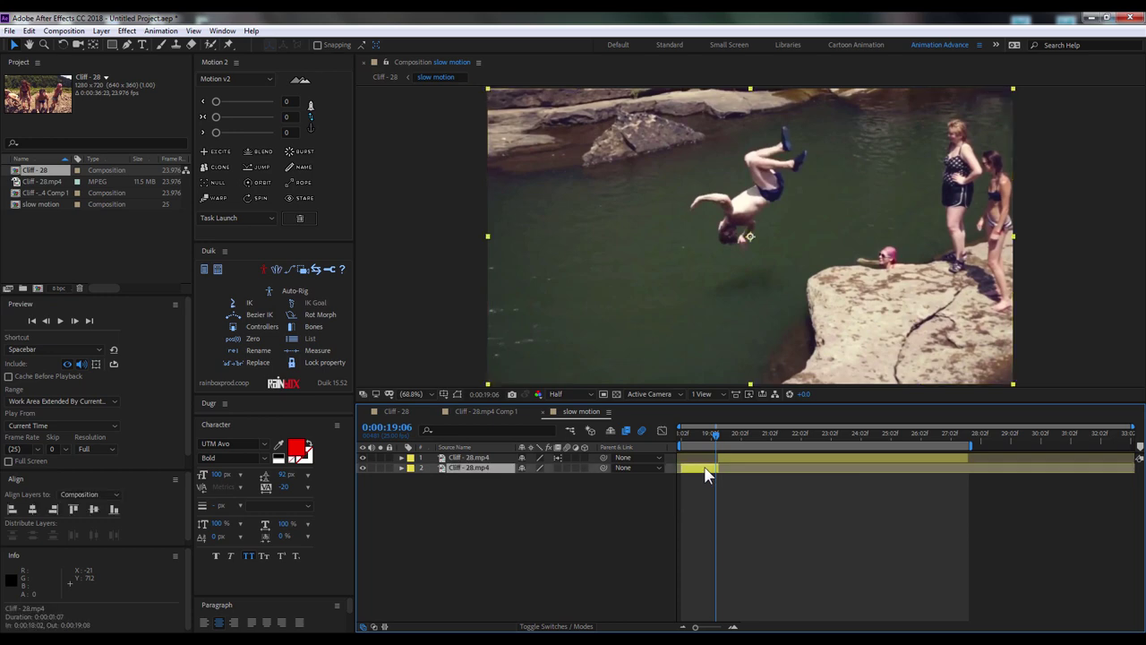
{"action": "left_click", "coordinate": [101, 31]}
Apply a smaller time stretch so the lead-in layer ends at 19:01
{"action": "mouse_move", "coordinate": [143, 182]}
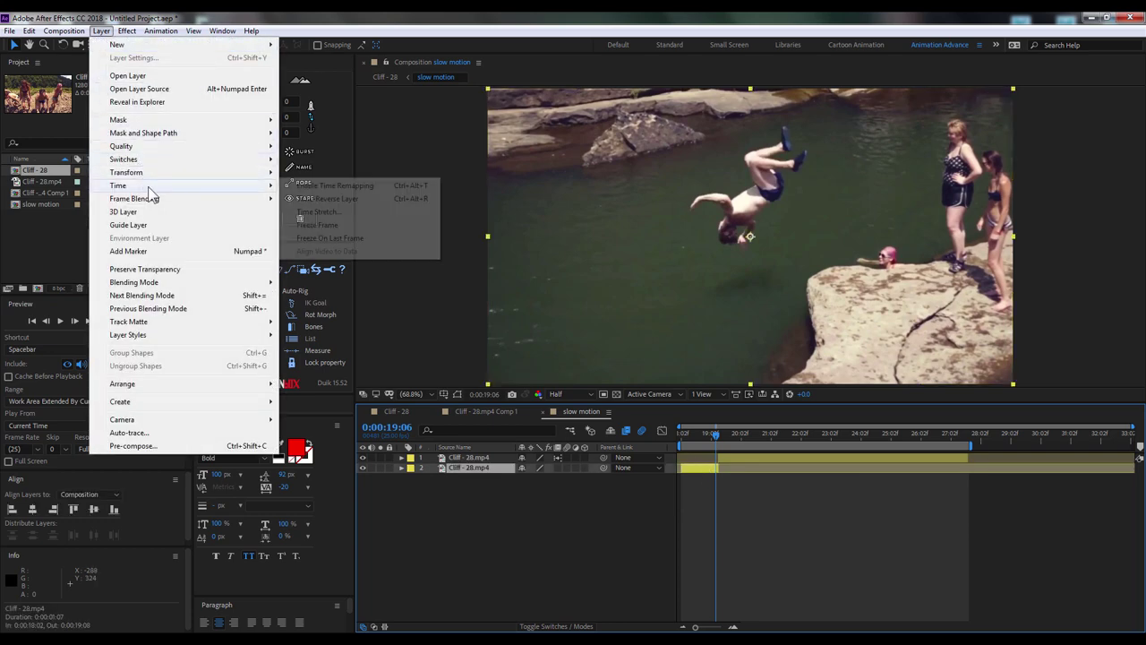
{"action": "left_click", "coordinate": [333, 212]}
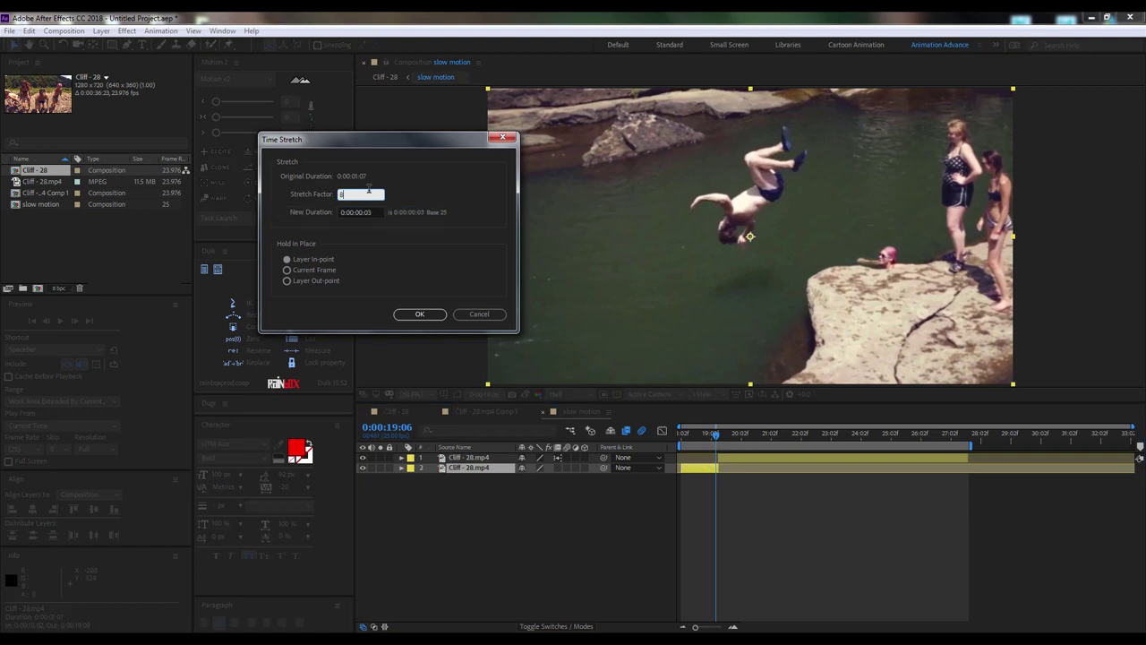
{"action": "left_click", "coordinate": [419, 314]}
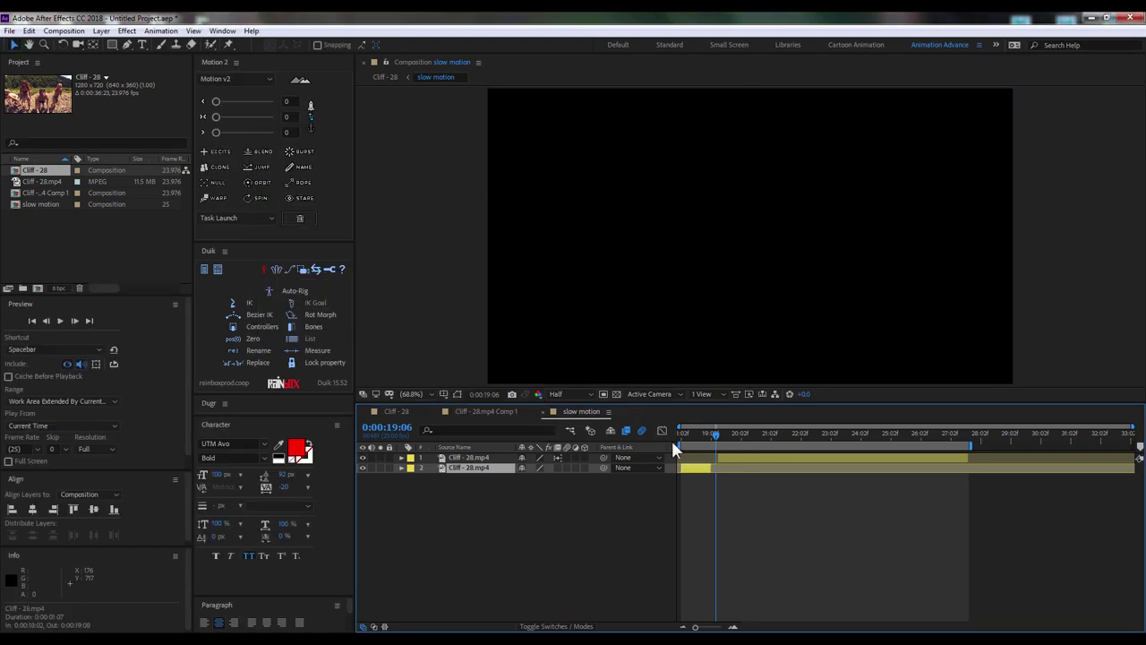
Pull the work area end slightly earlier and preview the jump
{"action": "left_click", "coordinate": [721, 460]}
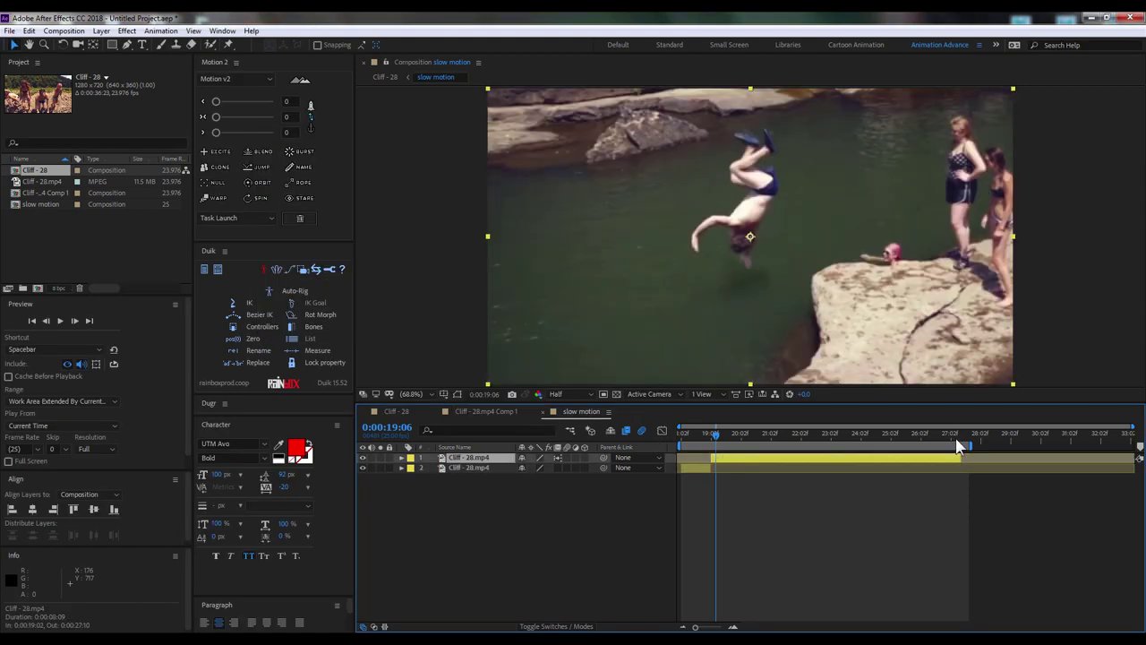
{"action": "left_click_drag", "start_coordinate": [958, 446], "coordinate": [962, 445]}
{"action": "key", "text": "space"}
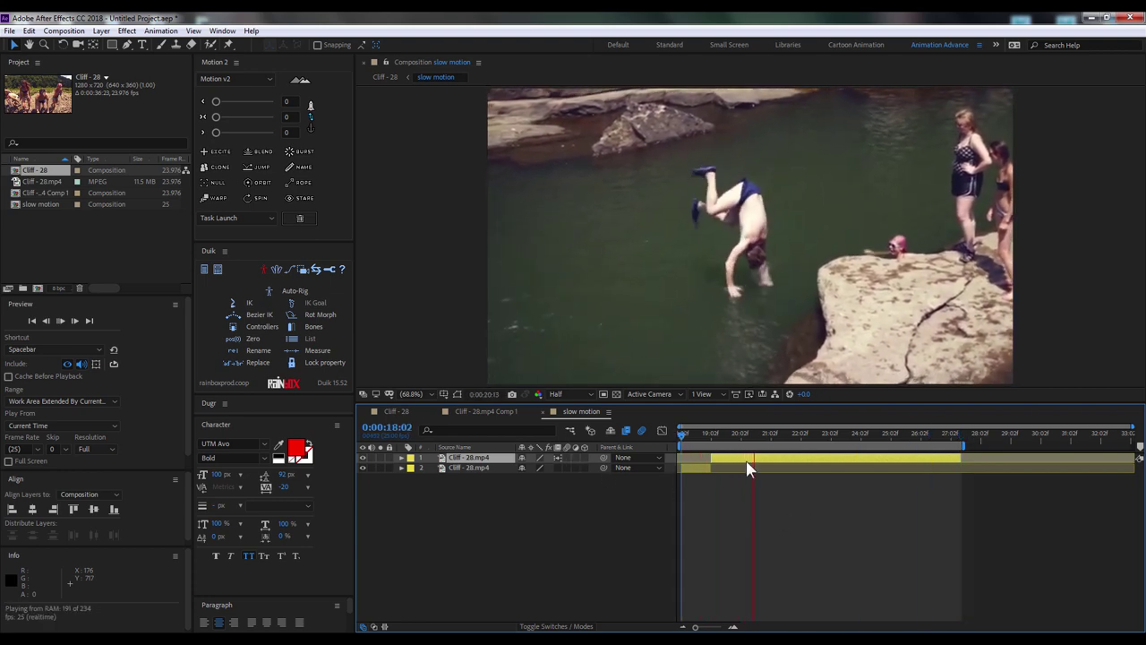
{"action": "key", "text": "space"}
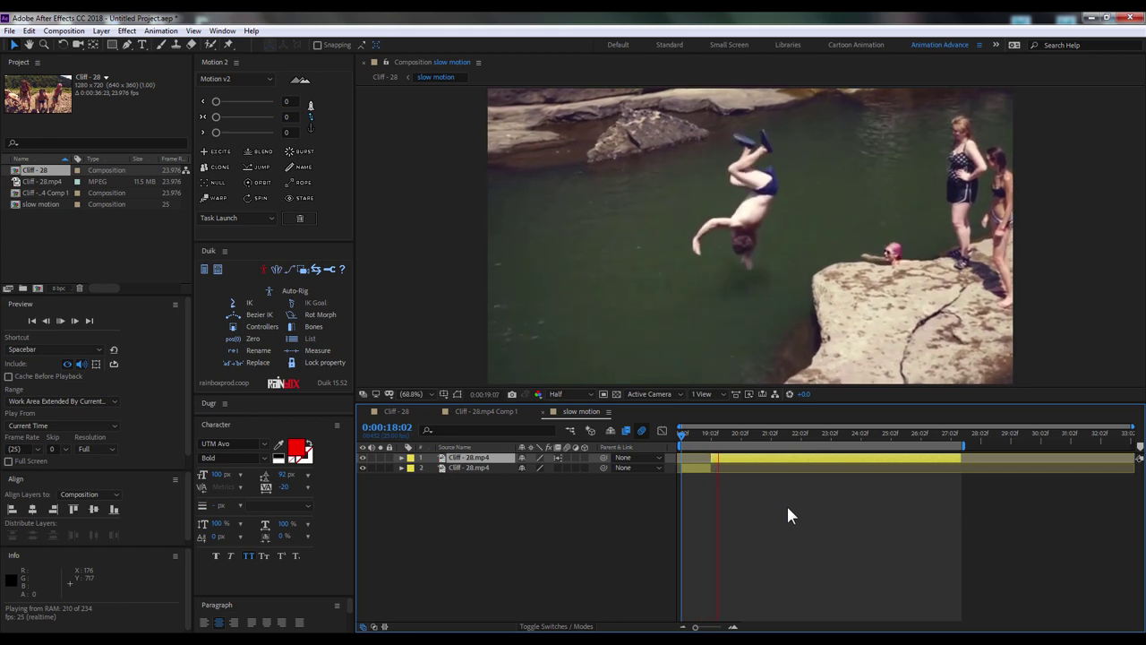
Preview the jump again from the start, stopping where the jumper hits the water
{"action": "left_click", "coordinate": [705, 438]}
{"action": "left_click", "coordinate": [696, 467]}
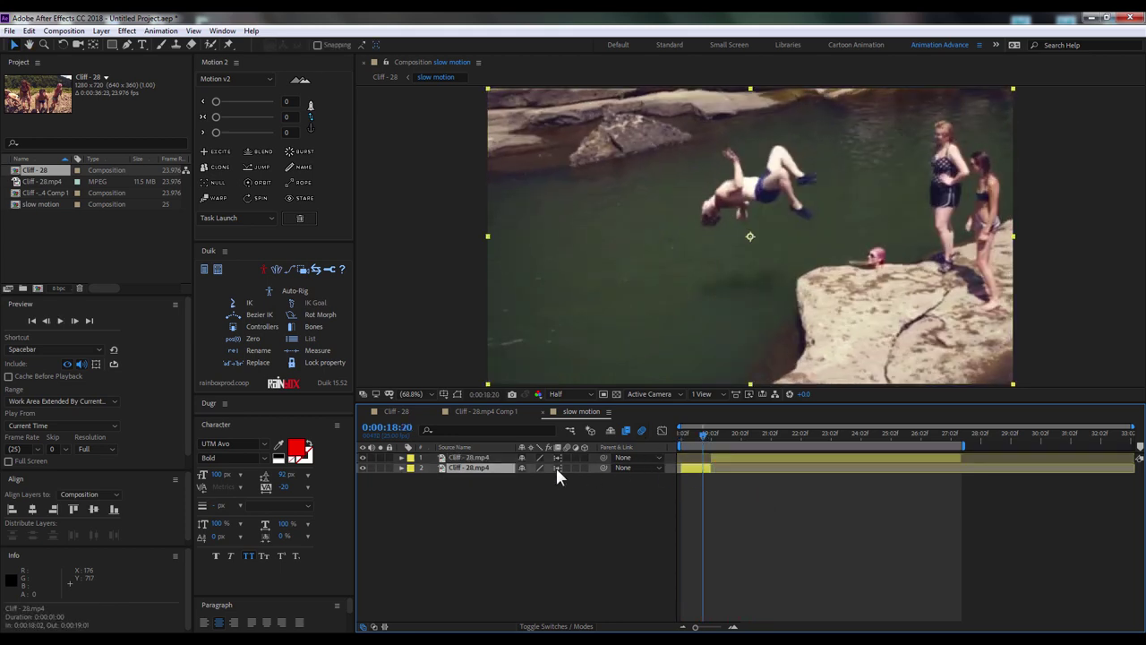
{"action": "key", "text": "Home"}
{"action": "key", "text": "space"}
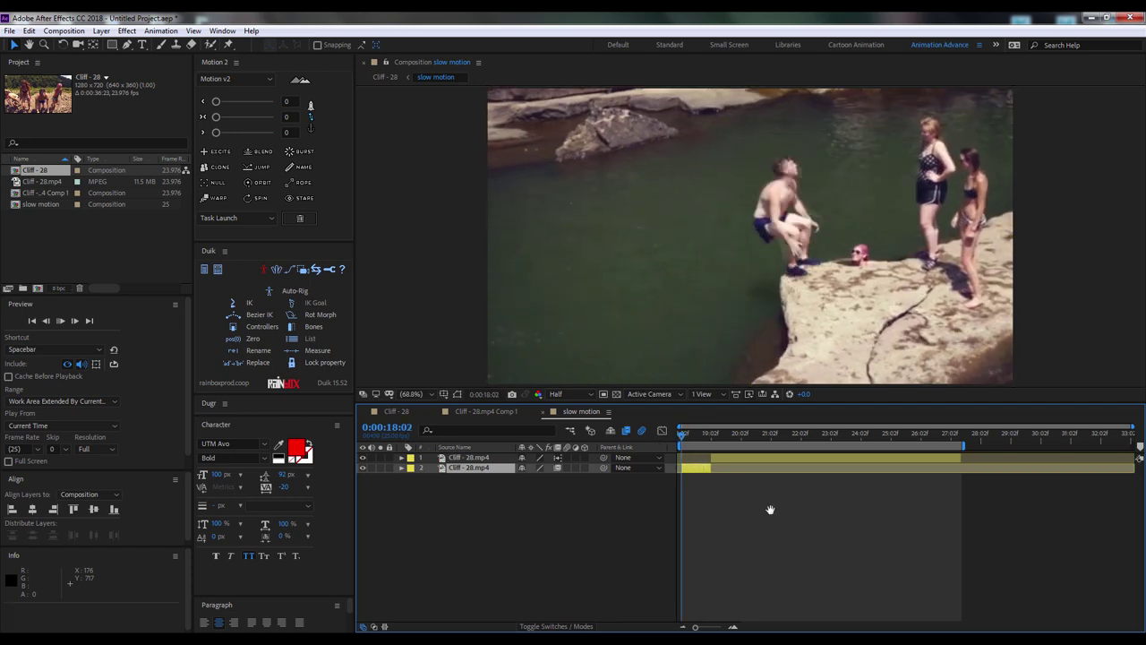
{"action": "key", "text": "space"}
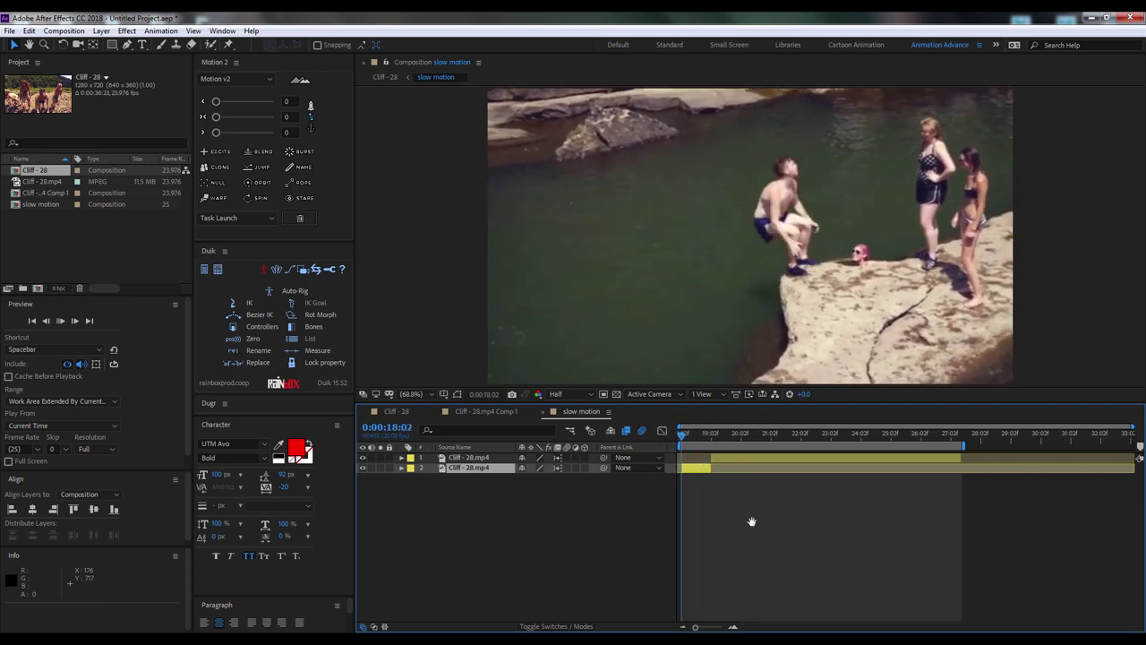
{"action": "key", "text": "space"}
{"action": "key", "text": "space"}
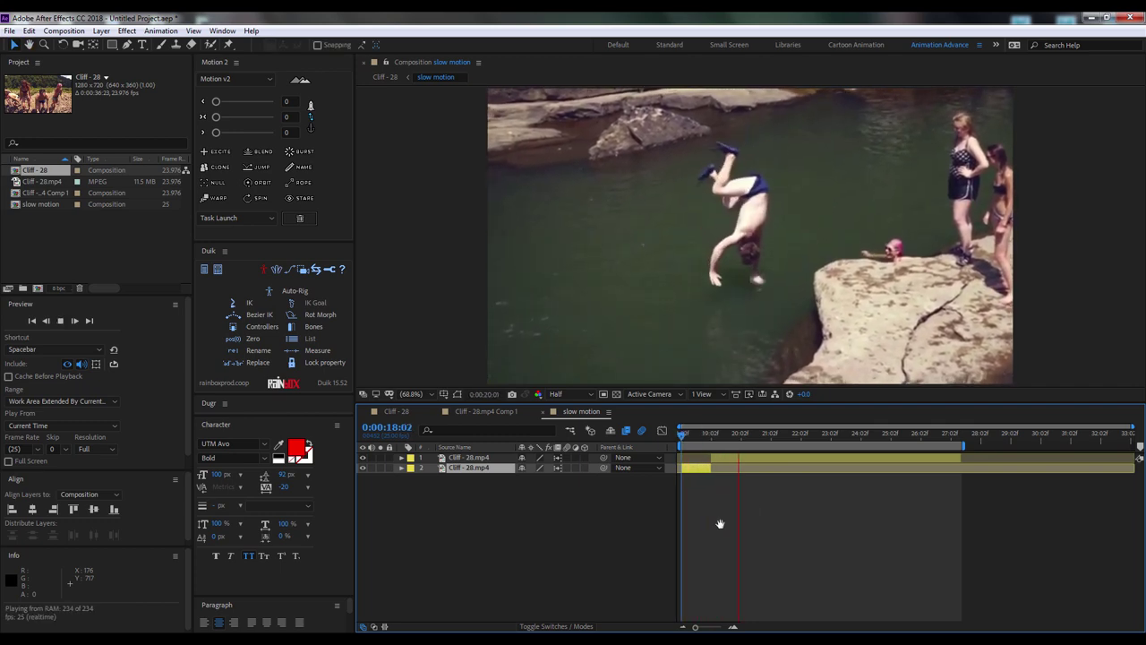
{"action": "key", "text": "space"}
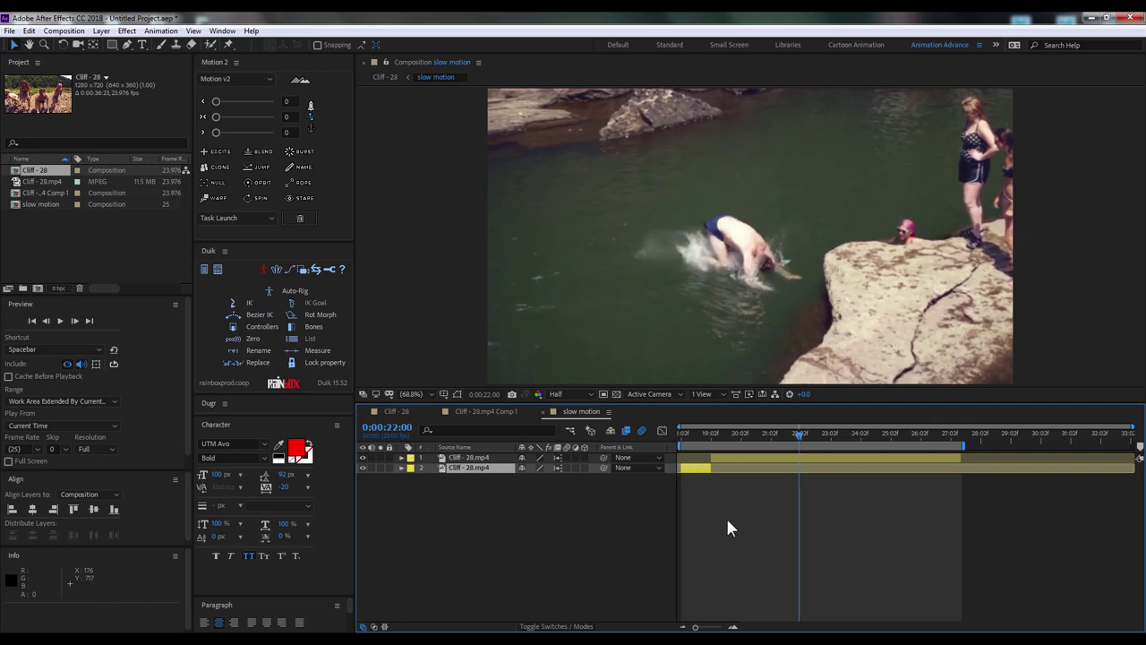
{"action": "key", "text": "space"}
Split the flip layer at 0:00:22:11
{"action": "left_click", "coordinate": [475, 458]}
{"action": "left_click", "coordinate": [29, 30]}
{"action": "left_click", "coordinate": [54, 174]}
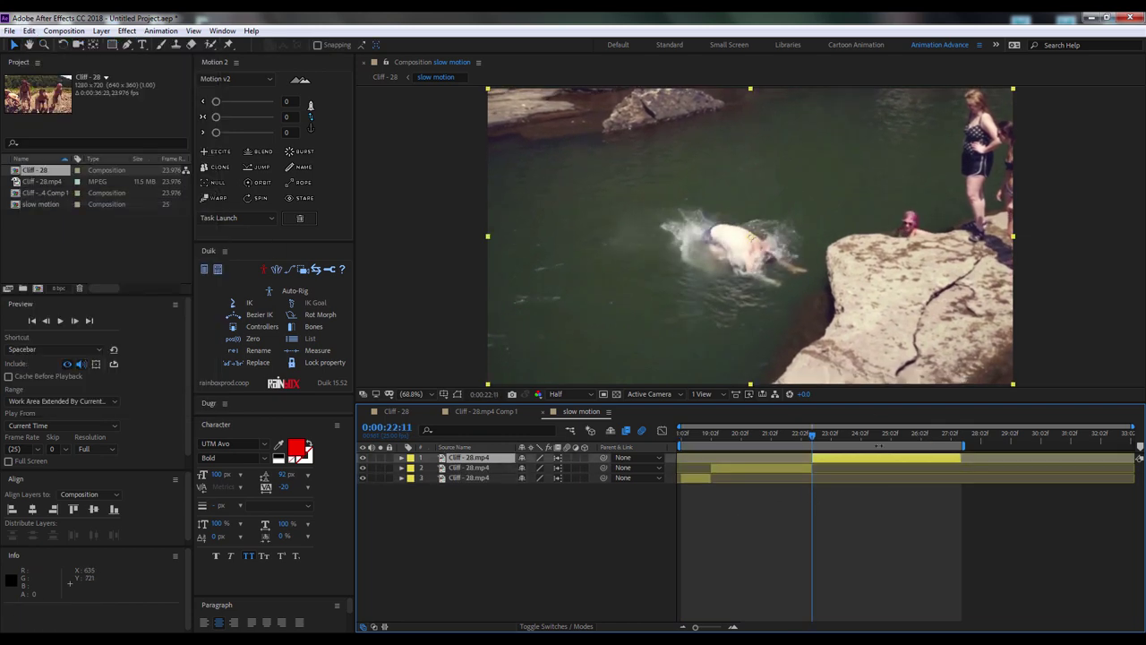
Time-stretch the new top piece to about one second
{"action": "left_click", "coordinate": [101, 30]}
{"action": "mouse_move", "coordinate": [176, 181]}
{"action": "left_click", "coordinate": [322, 209]}
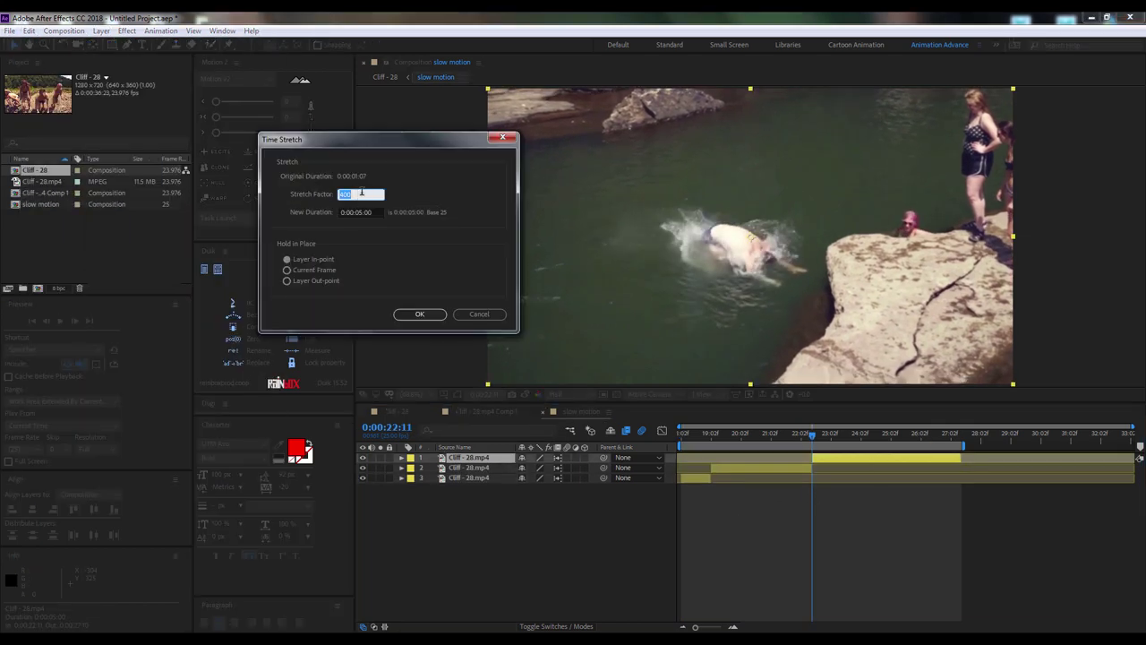
{"action": "left_click", "coordinate": [419, 313]}
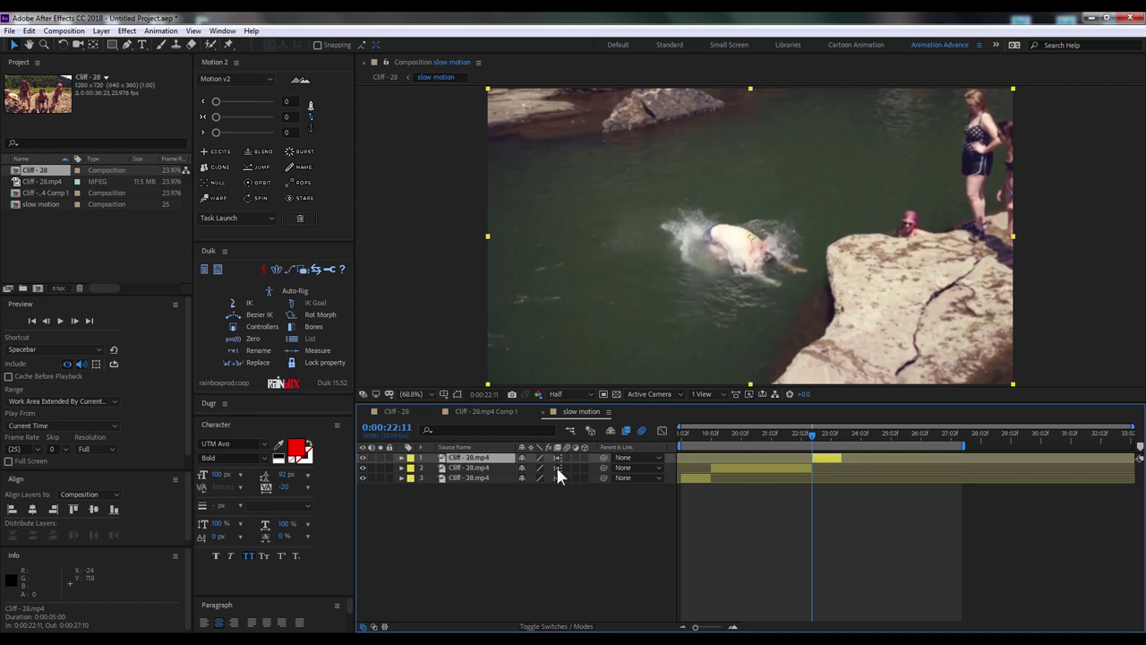
End the work area at the top layer's end and preview it
{"action": "left_click", "coordinate": [839, 437]}
{"action": "key", "text": "n"}
{"action": "key", "text": "space"}
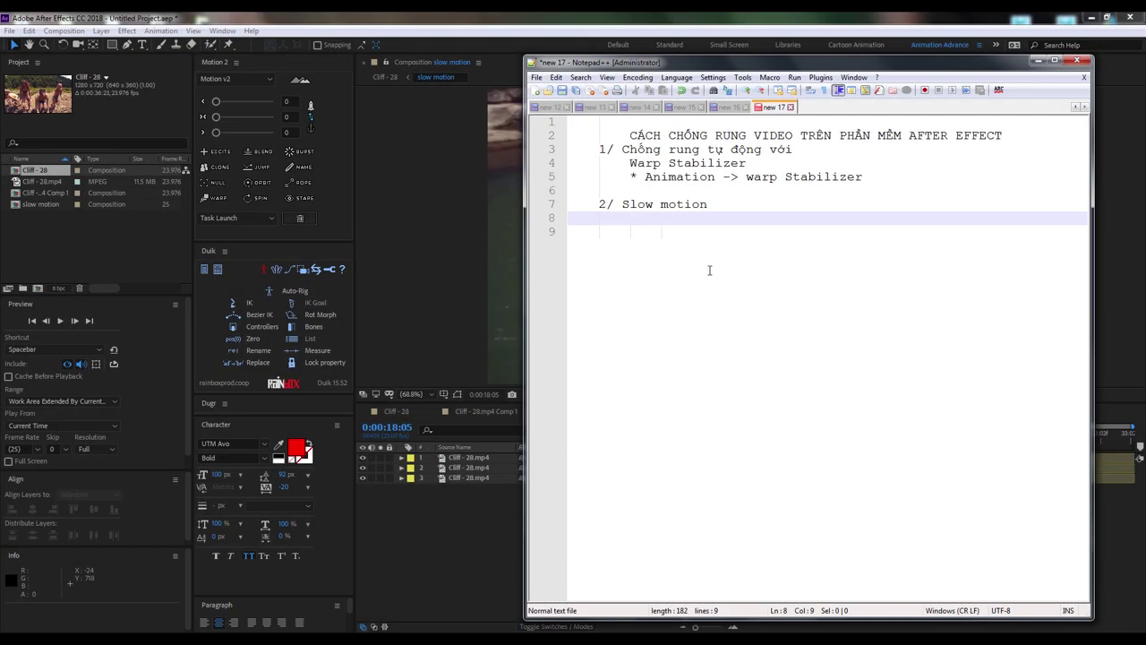
Type two slow-motion note lines about the layer panel switch and per-layer toggling
{"action": "type", "text": "Kích hoạc "}
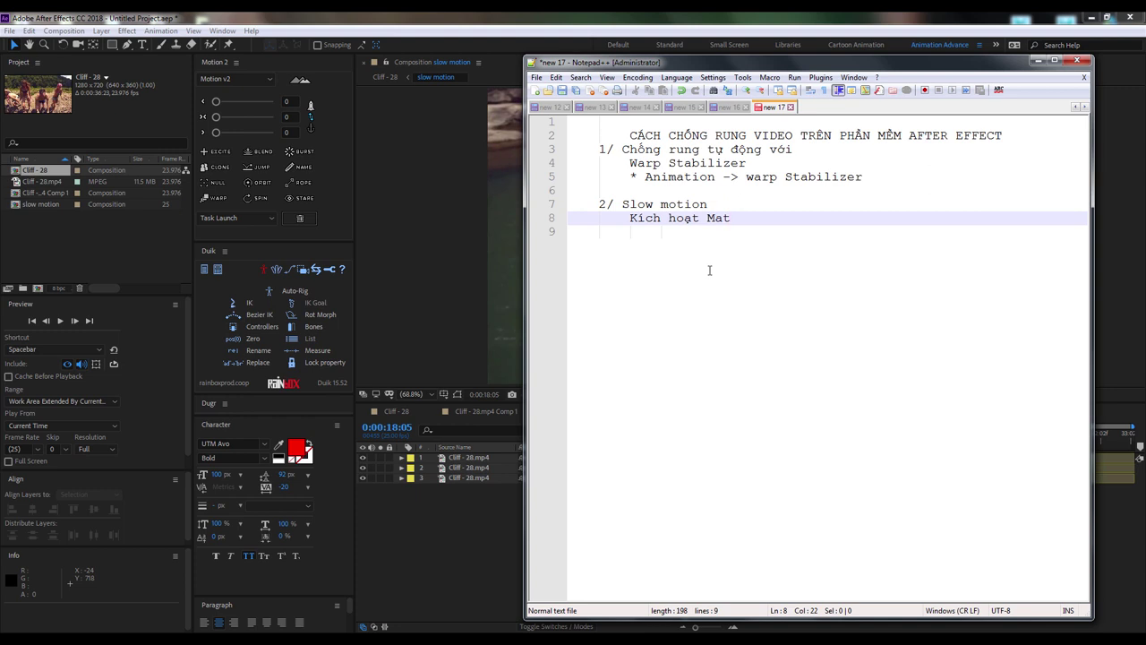
{"action": "type", "text": "nút m"}
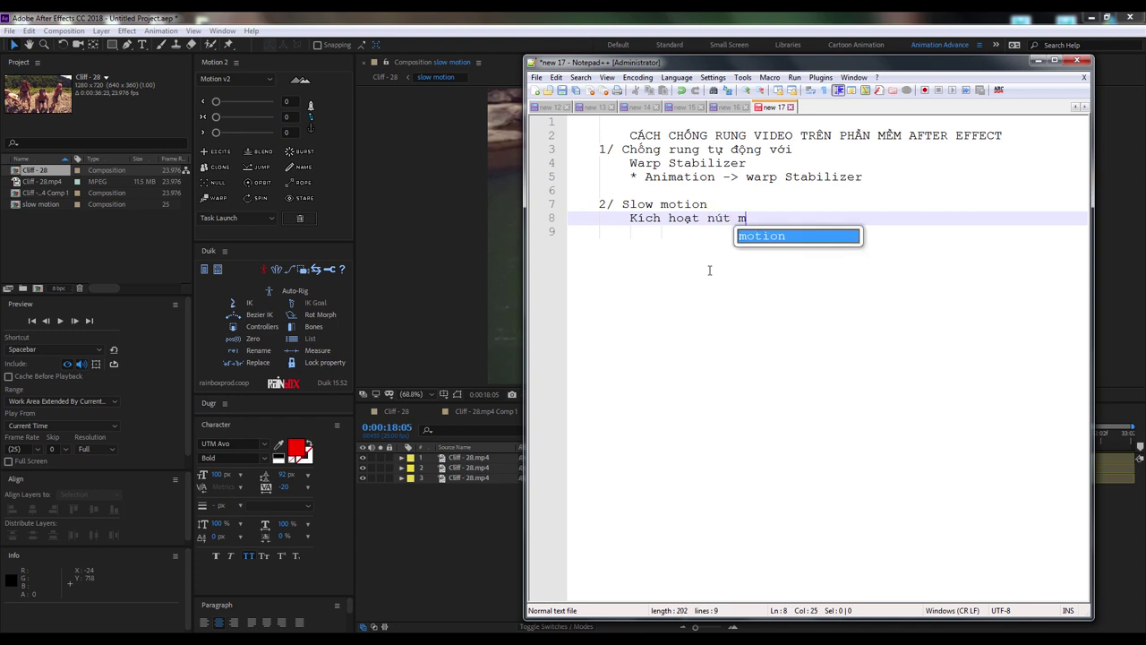
{"action": "type", "text": "a"}
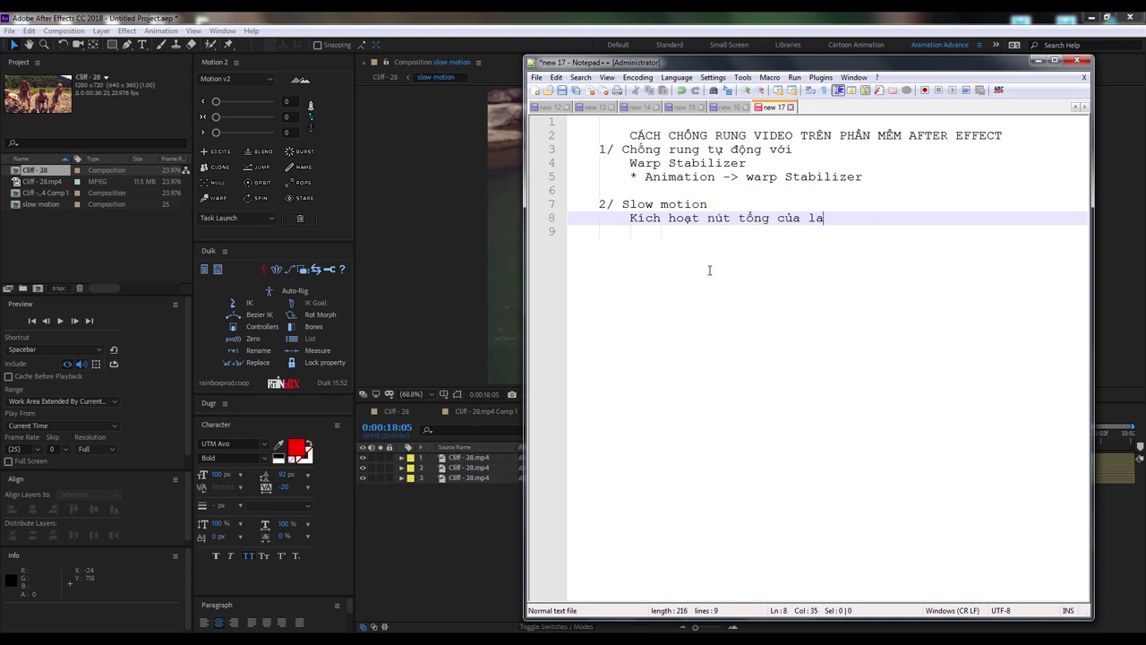
{"action": "type", "text": "teryer panel"}
{"action": "key", "text": "Return"}
{"action": "type", "text": "và "}
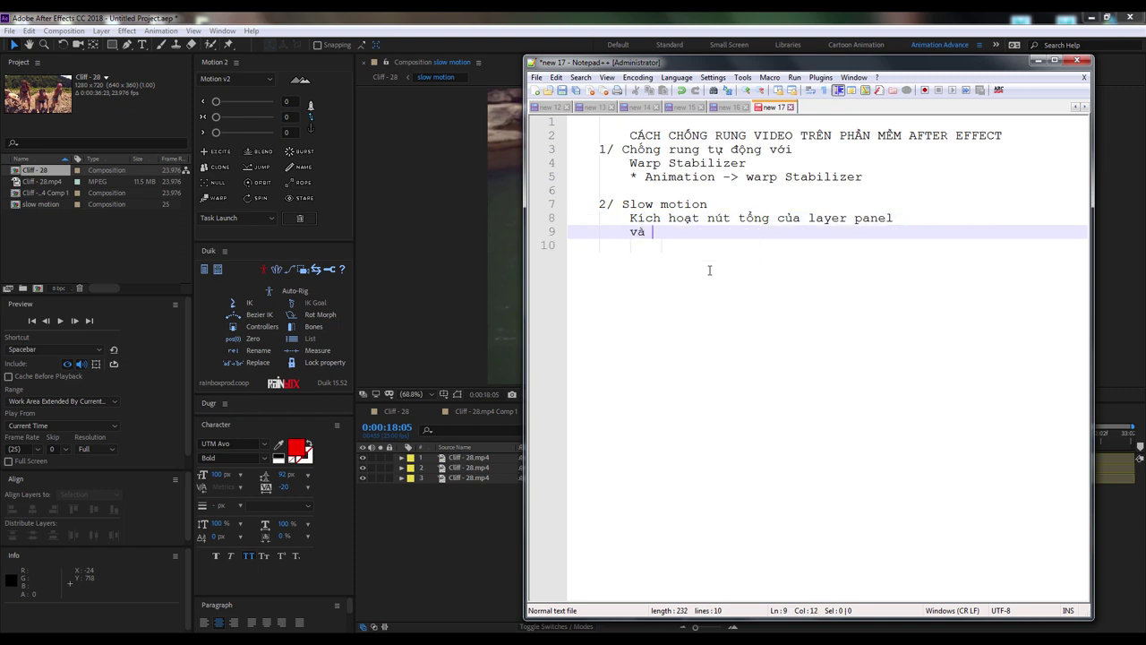
{"action": "type", "text": "lich"}
{"action": "type", "text": "k trên từ"}
{"action": "type", "text": "ng layer riêng biệt"}
Add line 10 with the heading '3/ Edit video với Stretch'
{"action": "key", "text": "Return"}
{"action": "type", "text": "3/"}
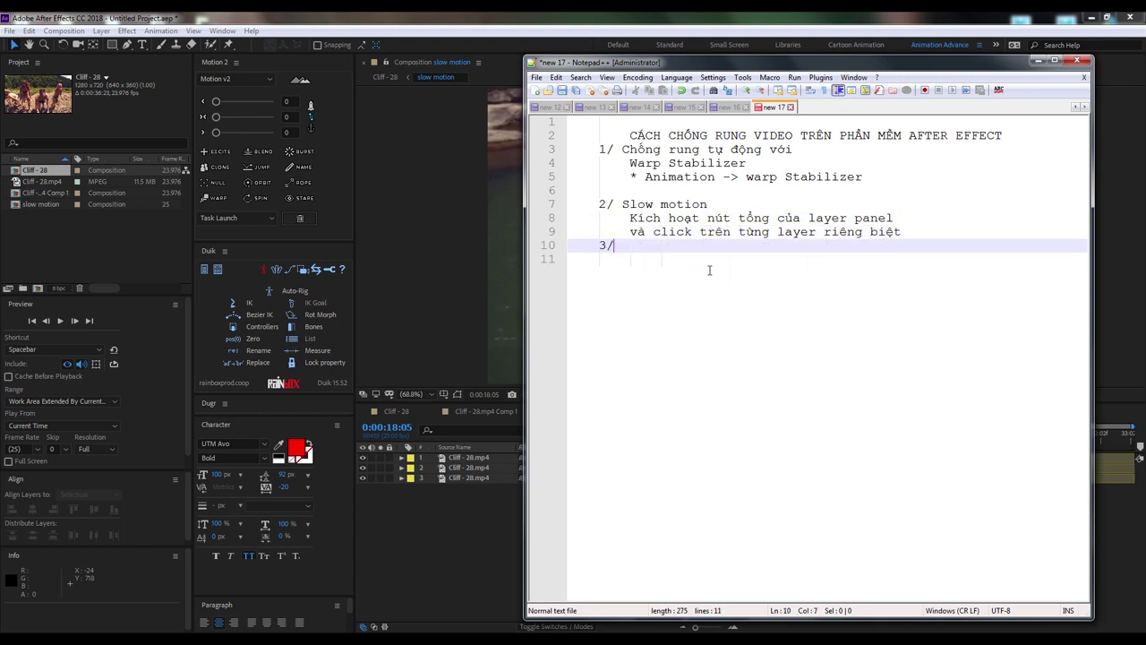
{"action": "type", "text": "Edit video"}
{"action": "key", "text": "Return"}
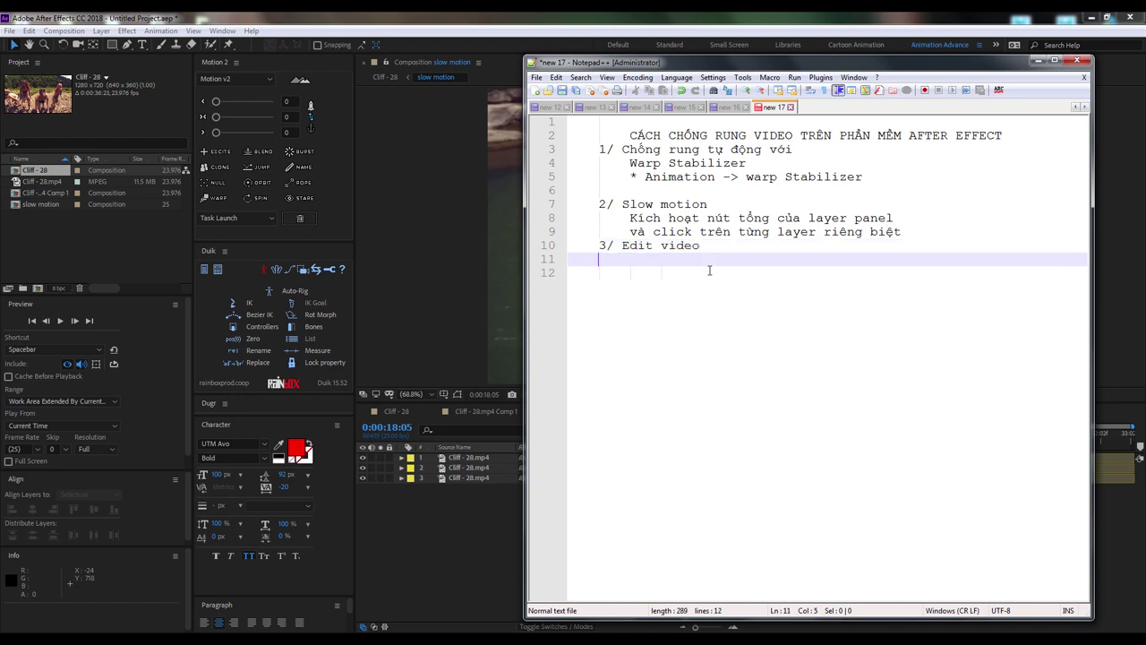
{"action": "key", "text": "BackSpace"}
{"action": "type", "text": "với Strecj"}
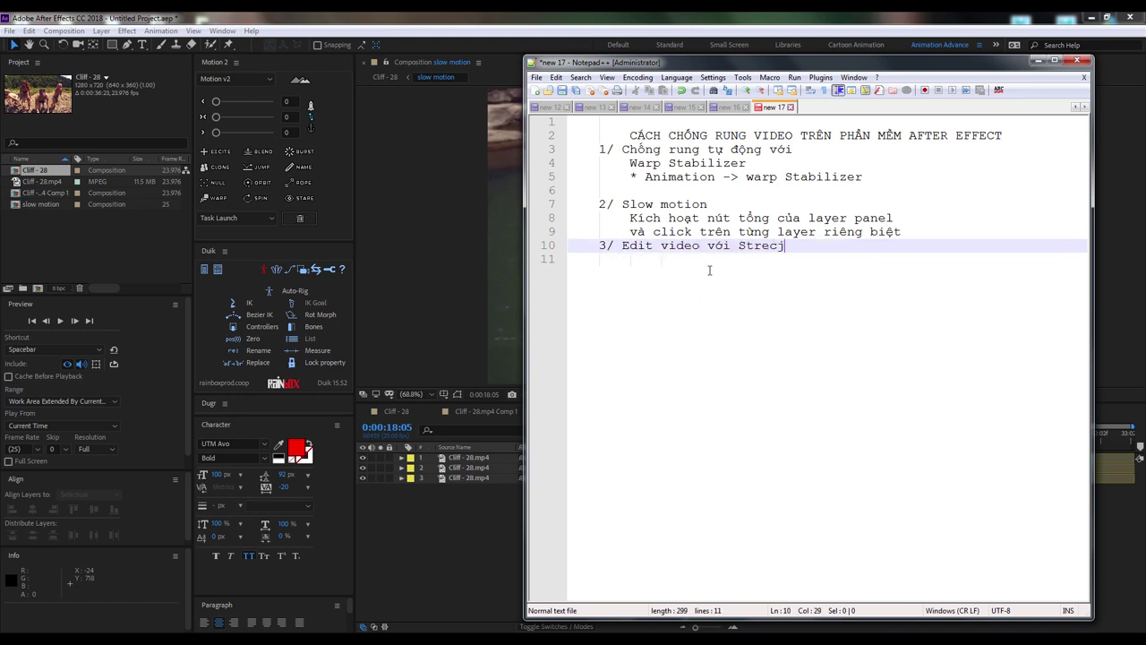
{"action": "key", "text": "BackSpace"}
{"action": "key", "text": "BackSpace"}
{"action": "type", "text": "tch"}
{"action": "key", "text": "Return"}
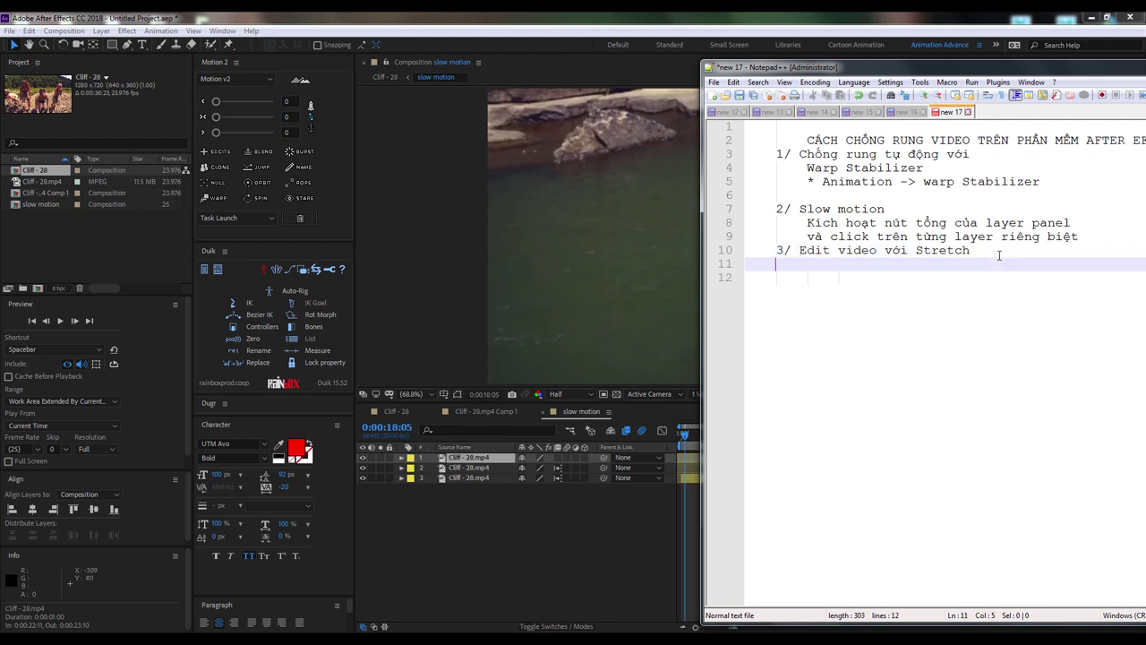
Split the jump layer at 15:03 with Ctrl+Shift+D and label its first part yellow
{"action": "left_click", "coordinate": [570, 501]}
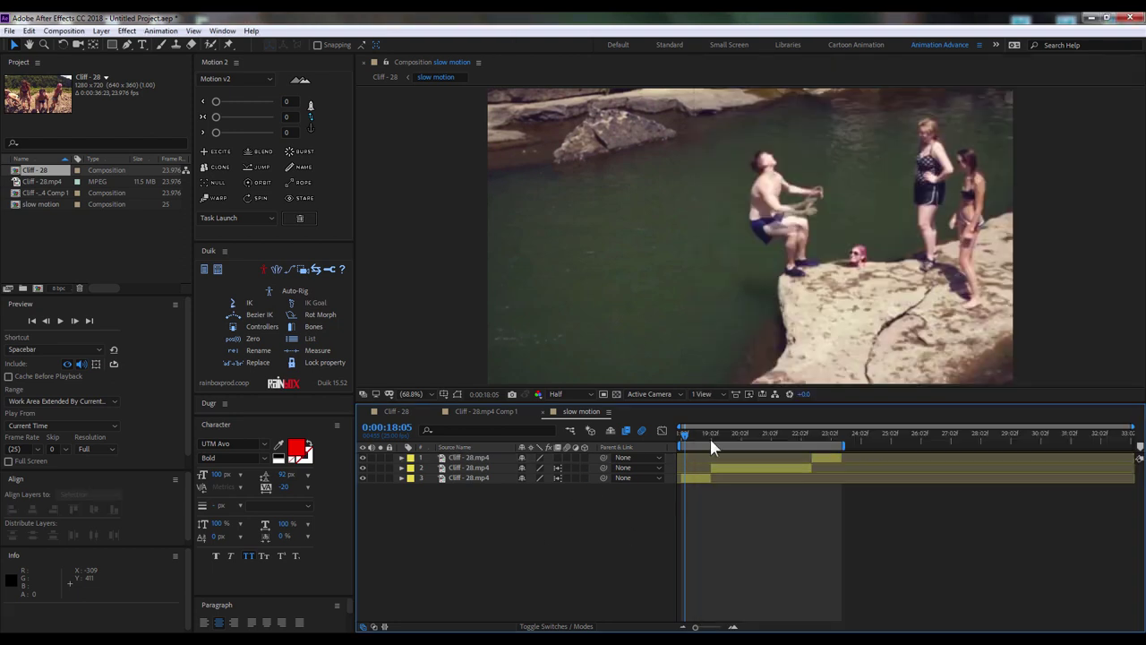
{"action": "key", "text": "space"}
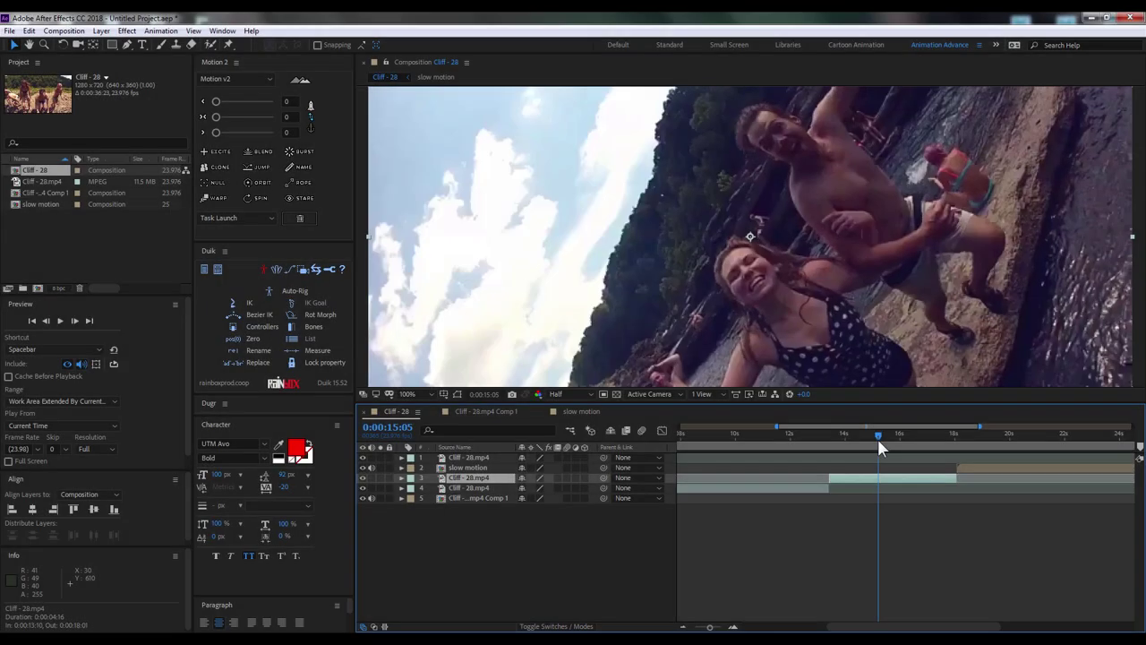
{"action": "left_click_drag", "start_coordinate": [877, 439], "coordinate": [875, 437]}
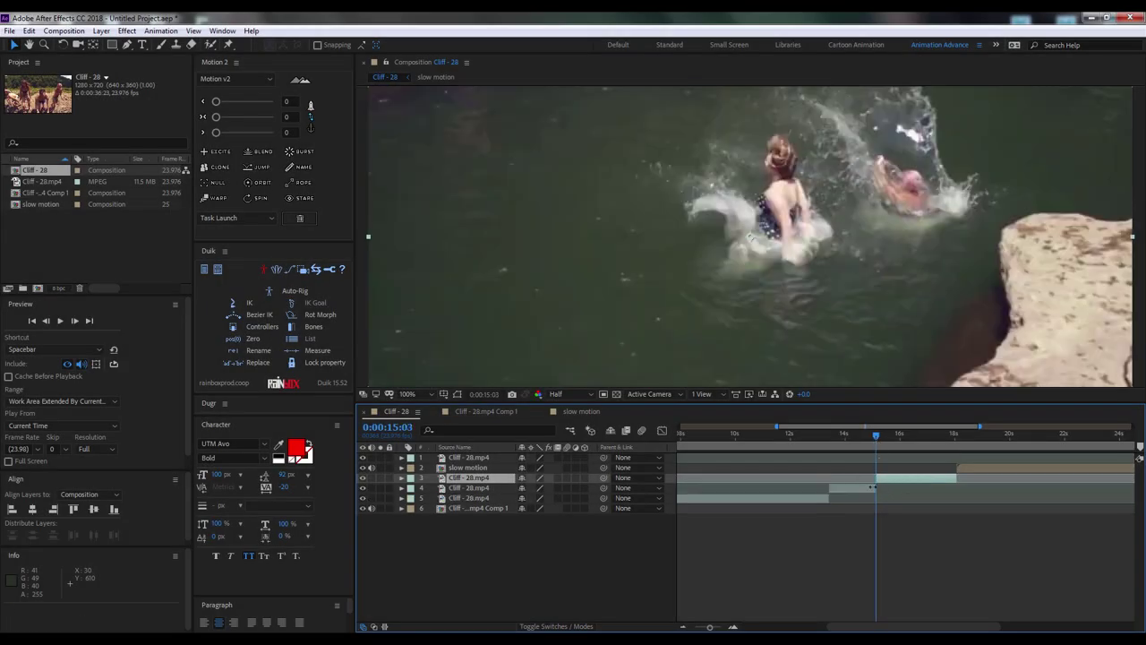
{"action": "key", "text": "ctrl+shift+d"}
{"action": "left_click", "coordinate": [410, 488]}
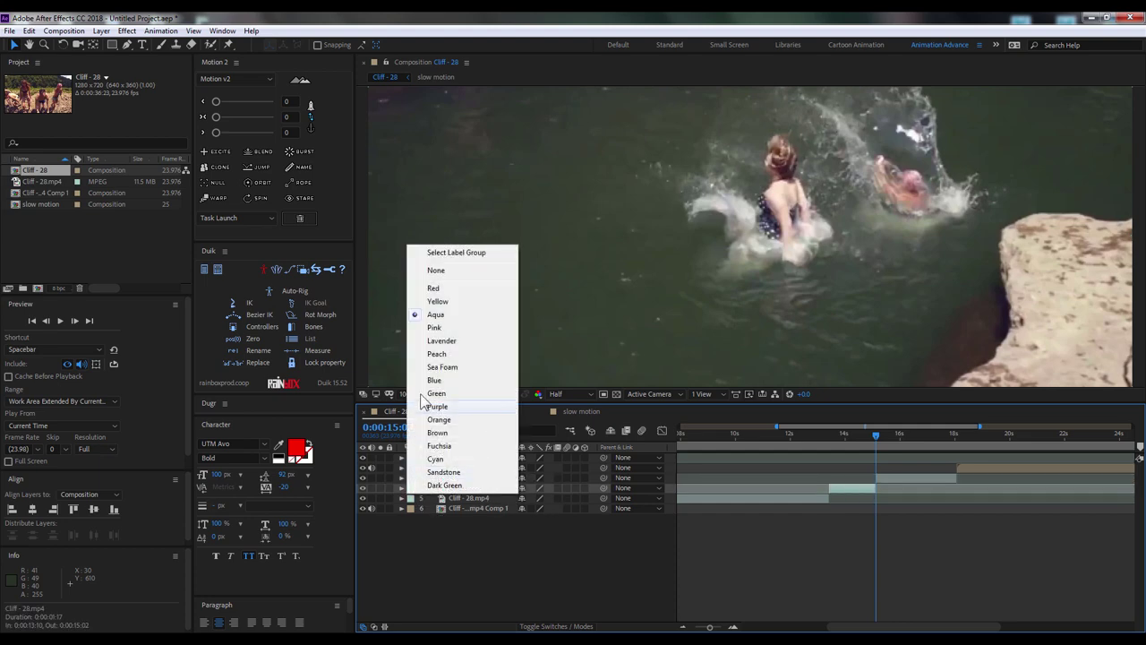
{"action": "left_click", "coordinate": [428, 301]}
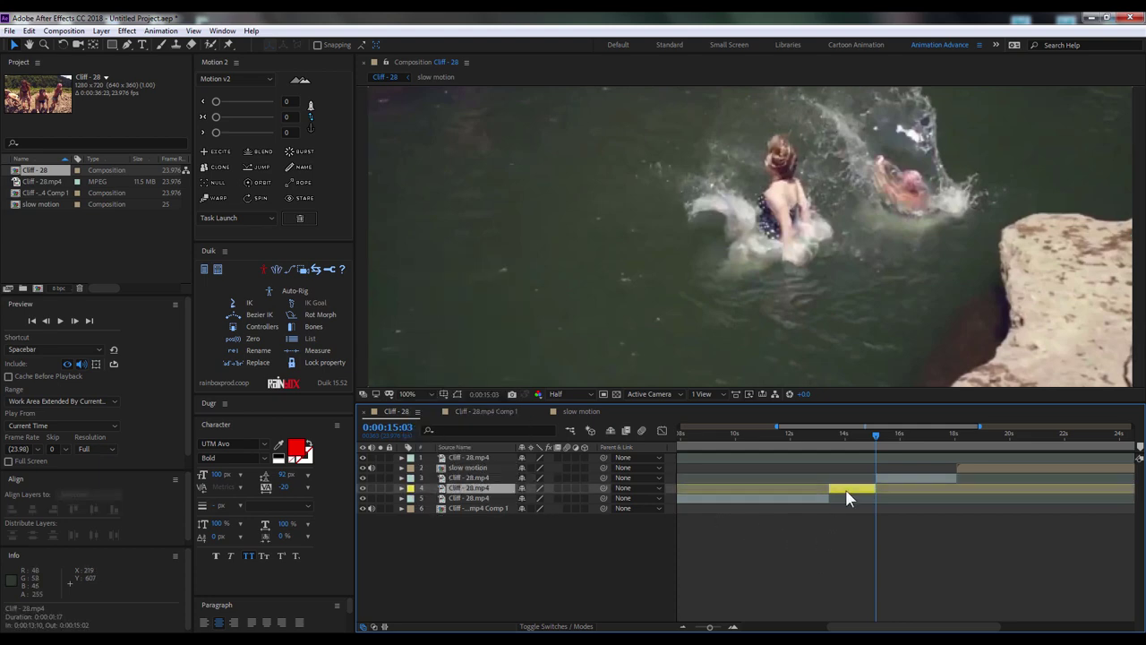
Shift layers 1–3 about six seconds later, keeping layer 4 at its original start
{"action": "key", "text": "minus"}
{"action": "key", "text": "minus"}
{"action": "left_click", "coordinate": [469, 481]}
{"action": "left_click", "coordinate": [501, 457], "text": "shift"}
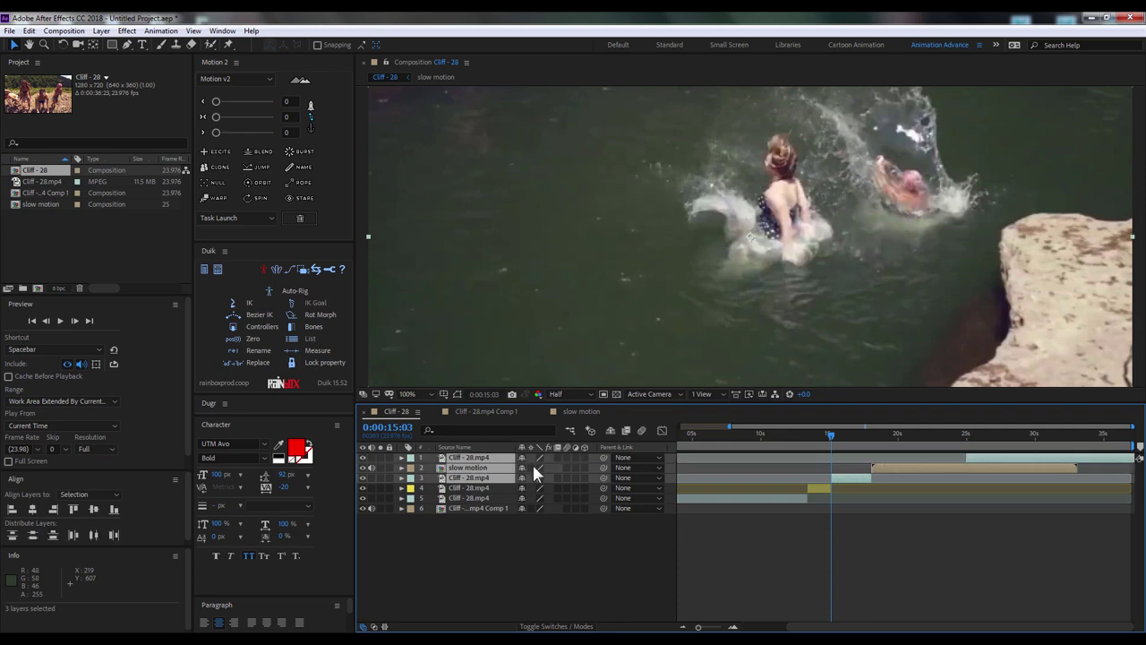
{"action": "left_click_drag", "start_coordinate": [830, 488], "coordinate": [918, 490]}
{"action": "key", "text": "ctrl+z"}
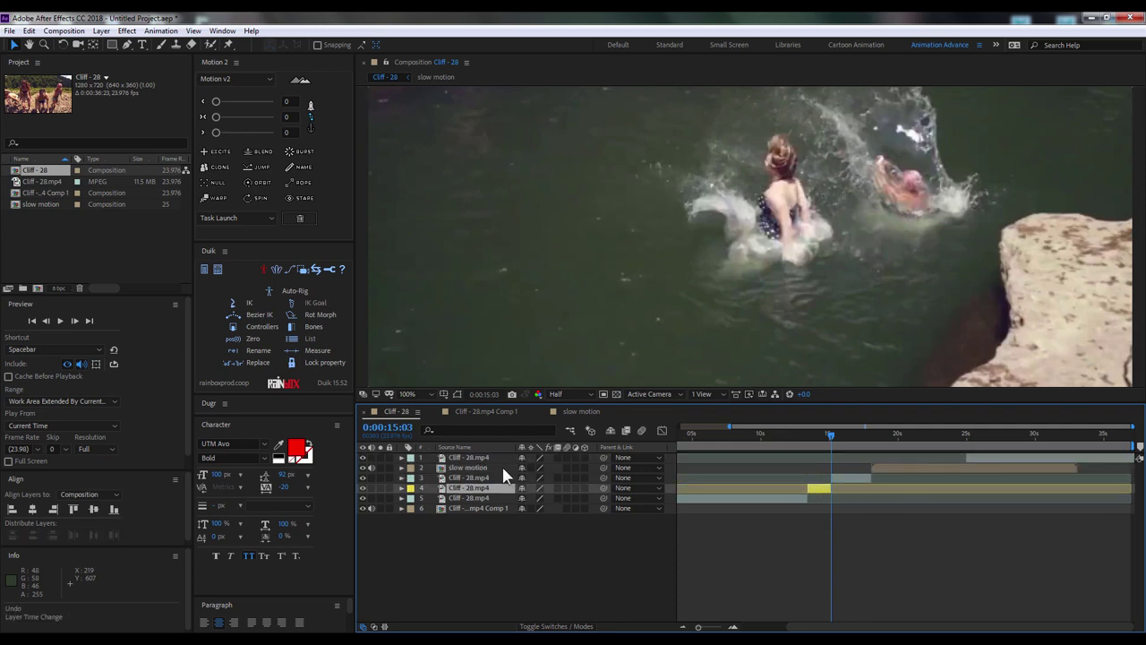
{"action": "left_click", "coordinate": [504, 468], "text": "shift"}
{"action": "left_click", "coordinate": [501, 457], "text": "shift"}
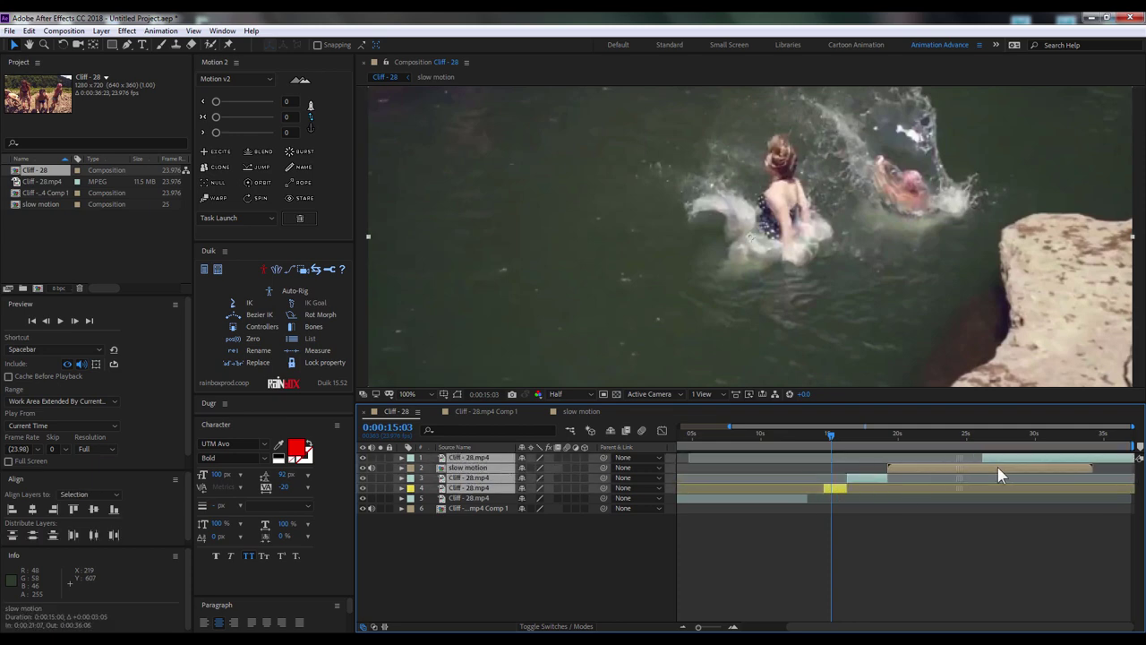
{"action": "left_click_drag", "start_coordinate": [951, 469], "coordinate": [1064, 469]}
{"action": "left_click", "coordinate": [908, 487]}
{"action": "left_click_drag", "start_coordinate": [924, 487], "coordinate": [828, 487]}
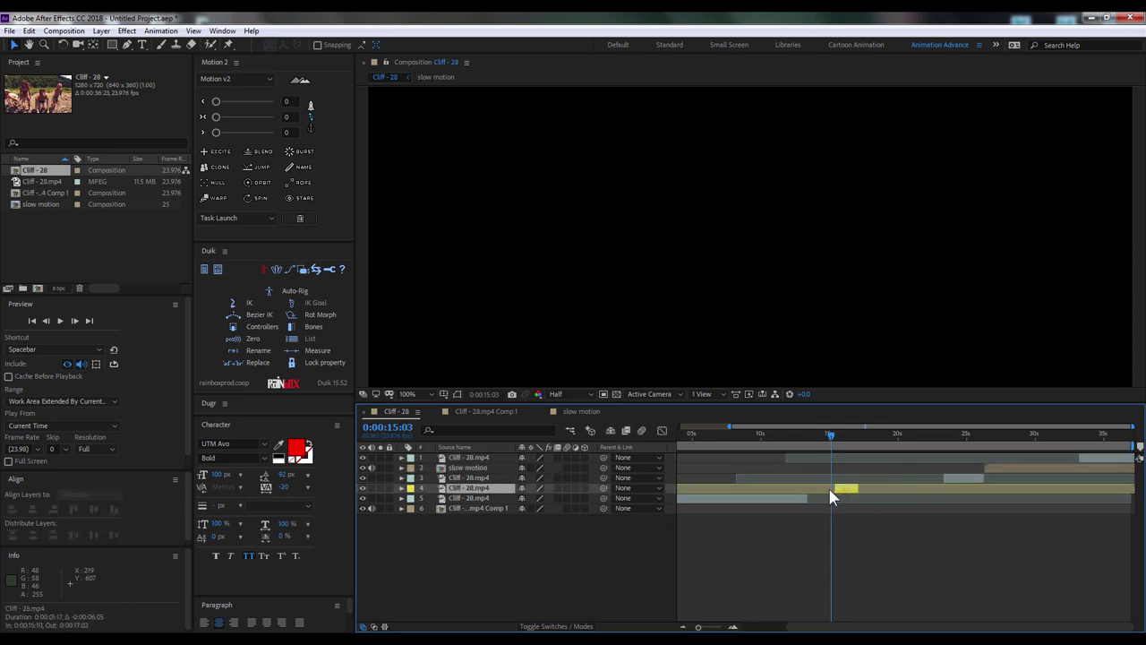
Show the In, Out, Duration and Stretch columns and zoom the timeline in
{"action": "left_click", "coordinate": [385, 628]}
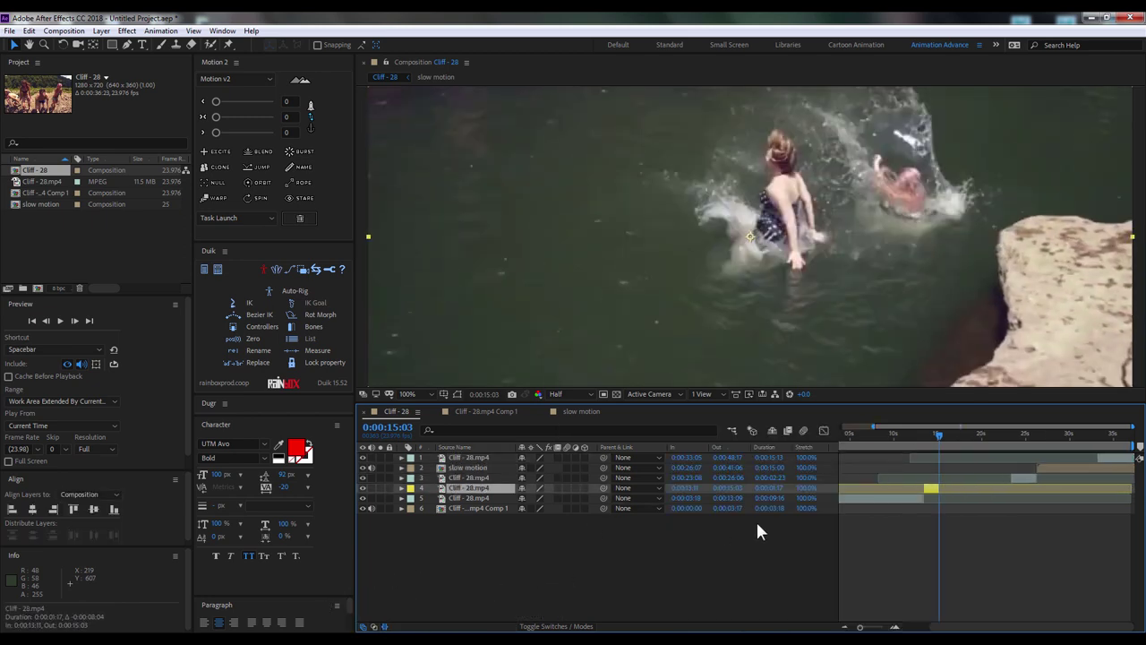
{"action": "key", "text": "equal"}
{"action": "left_click", "coordinate": [916, 527]}
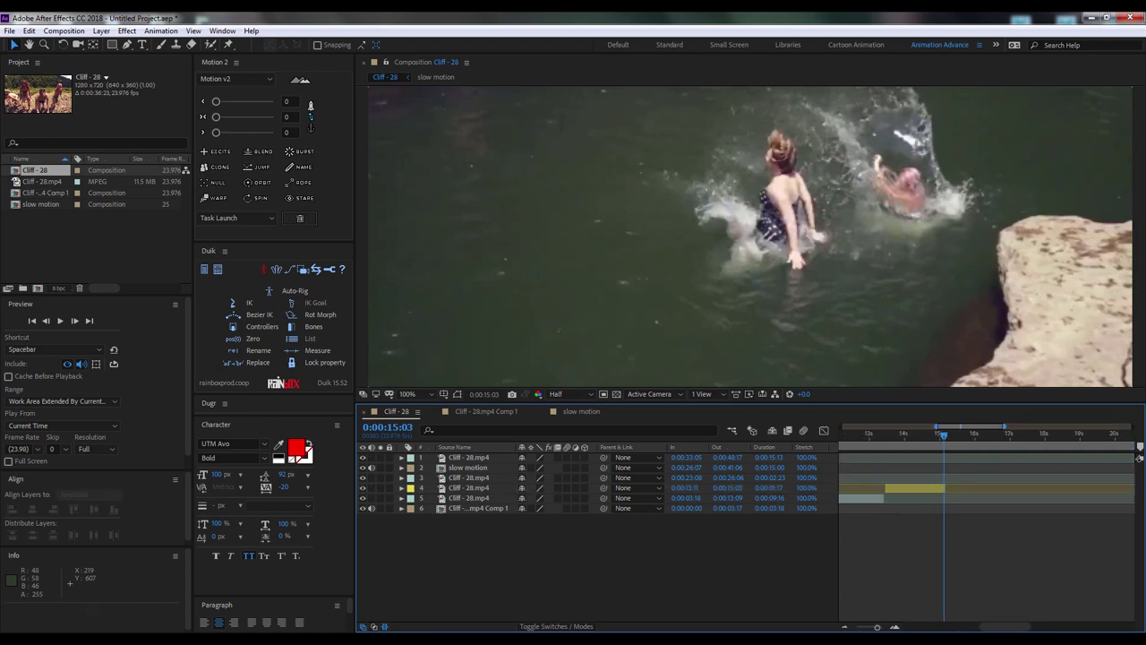
{"action": "key", "text": "equal"}
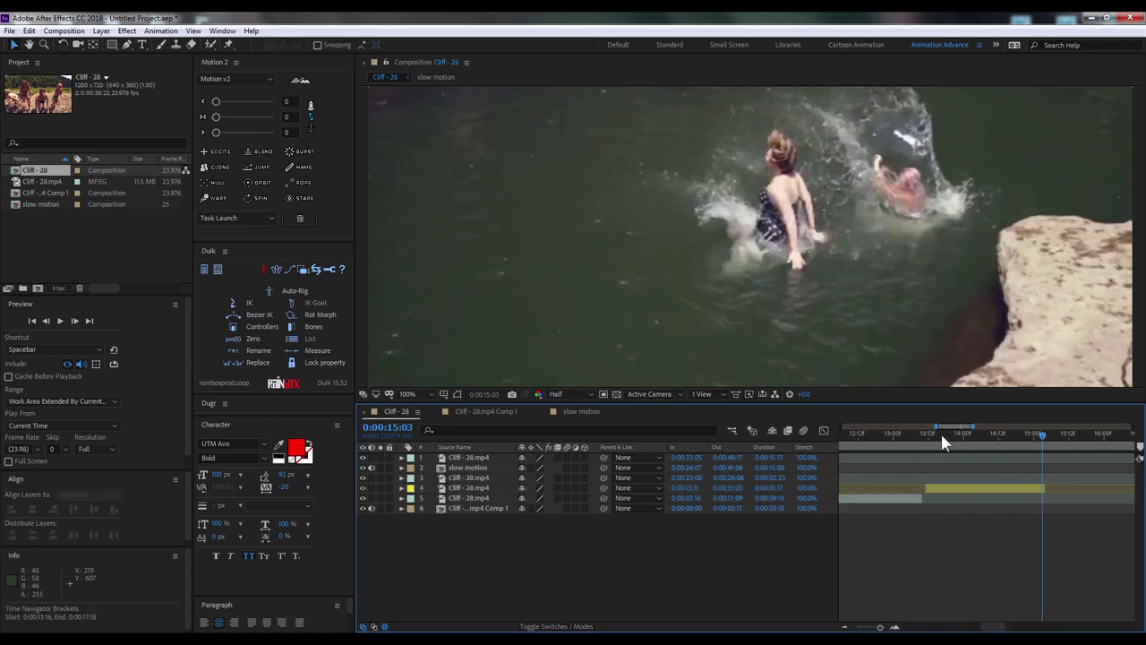
Start the work area at 13:11 and move the current time to 15:03
{"action": "left_click", "coordinate": [929, 433]}
{"action": "key", "text": "n"}
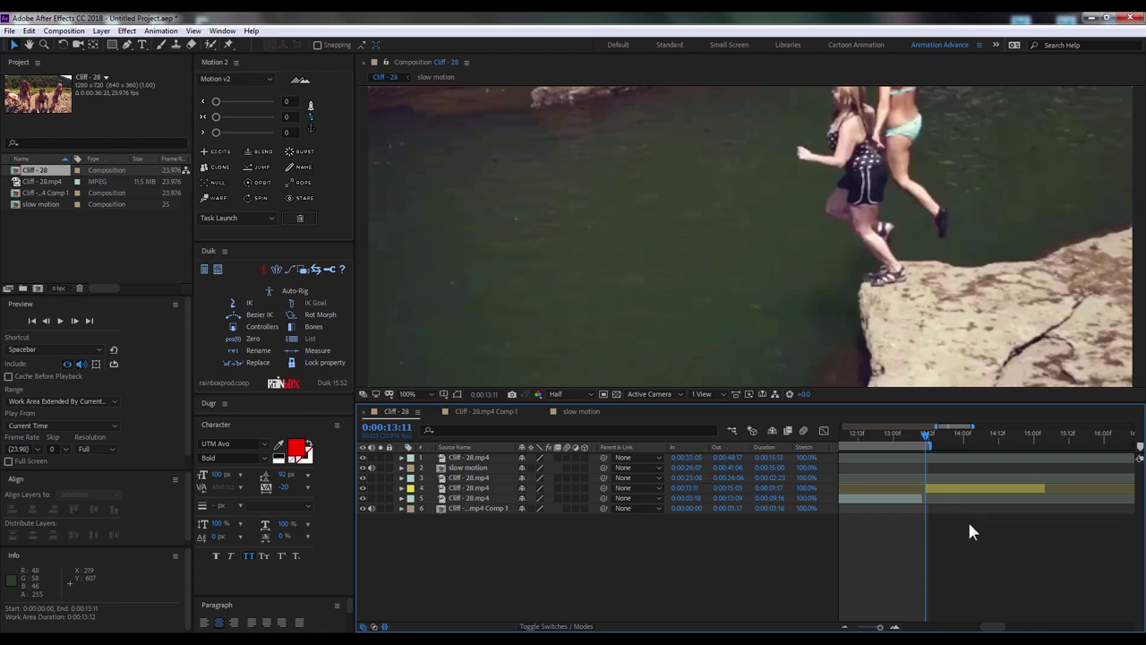
{"action": "key", "text": "b"}
{"action": "scroll", "coordinate": [982, 532], "scroll_direction": "right", "scroll_amount": 2}
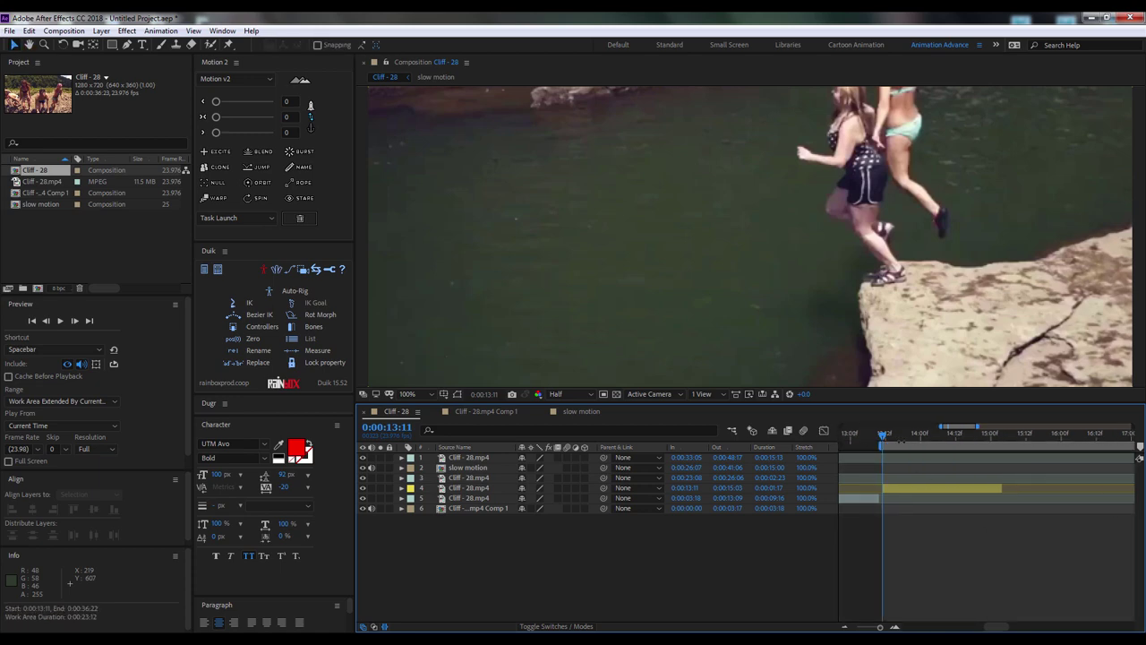
{"action": "left_click_drag", "start_coordinate": [898, 439], "coordinate": [1001, 440]}
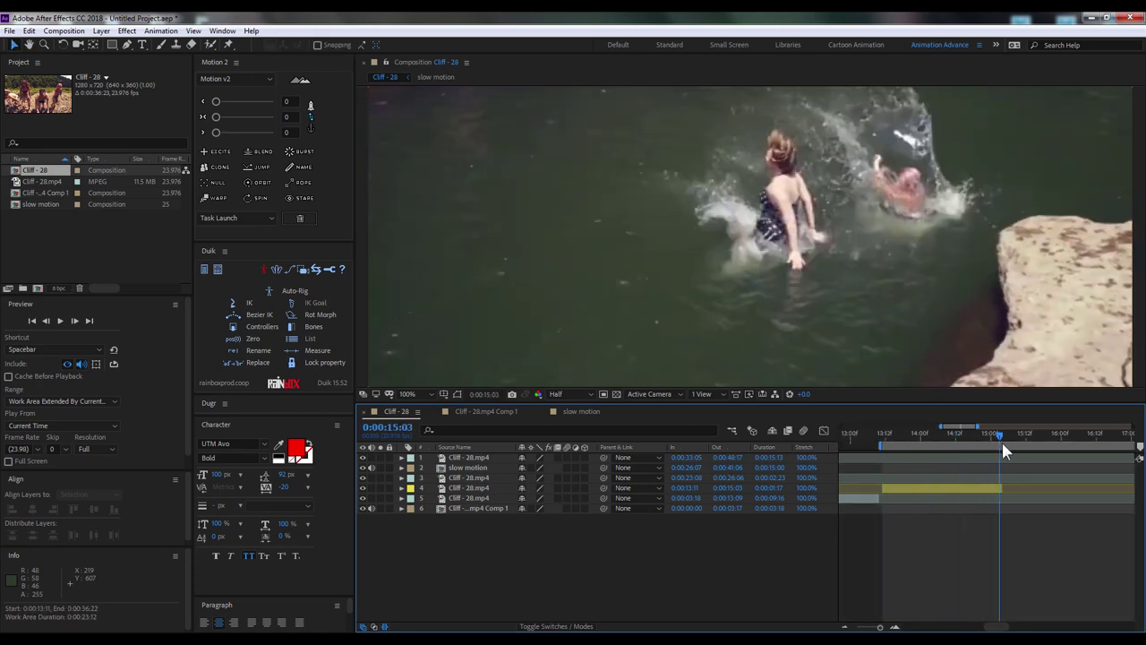
{"action": "left_click", "coordinate": [930, 489]}
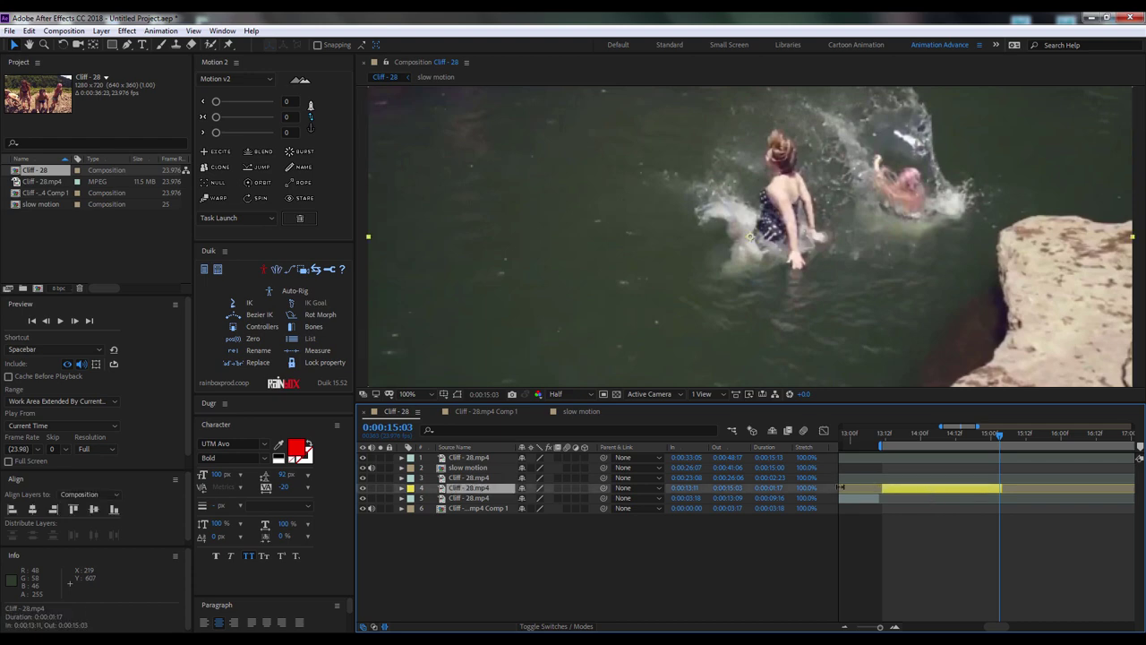
Try a -100% time stretch on layer 4, then undo it
{"action": "left_click", "coordinate": [807, 488]}
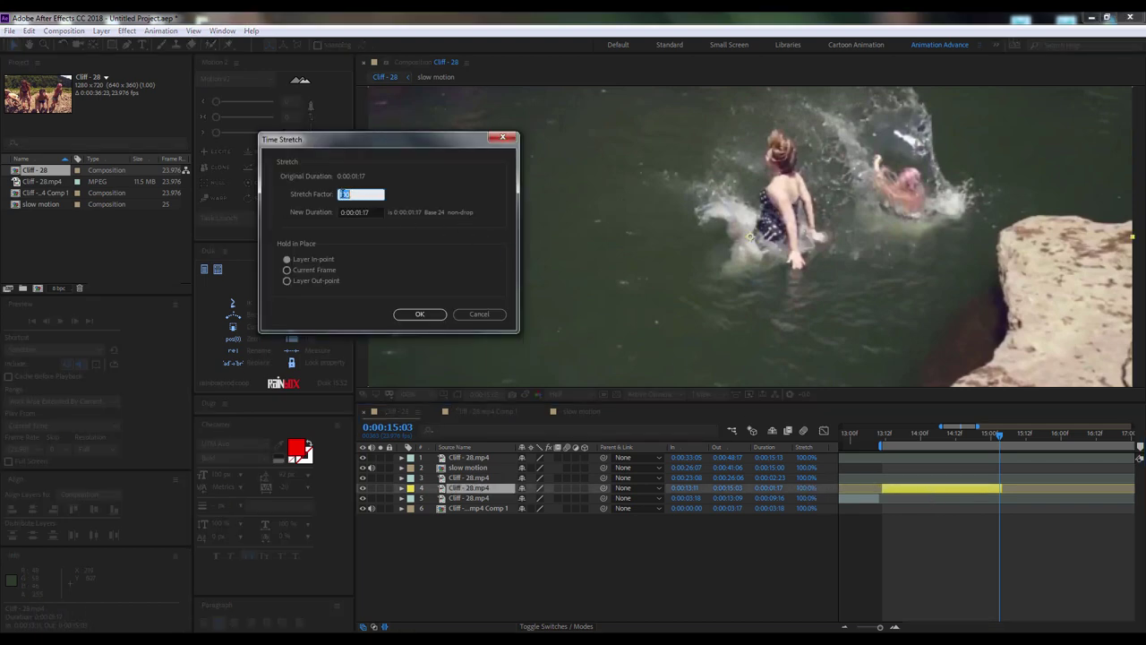
{"action": "type", "text": "-"}
{"action": "left_click", "coordinate": [417, 315]}
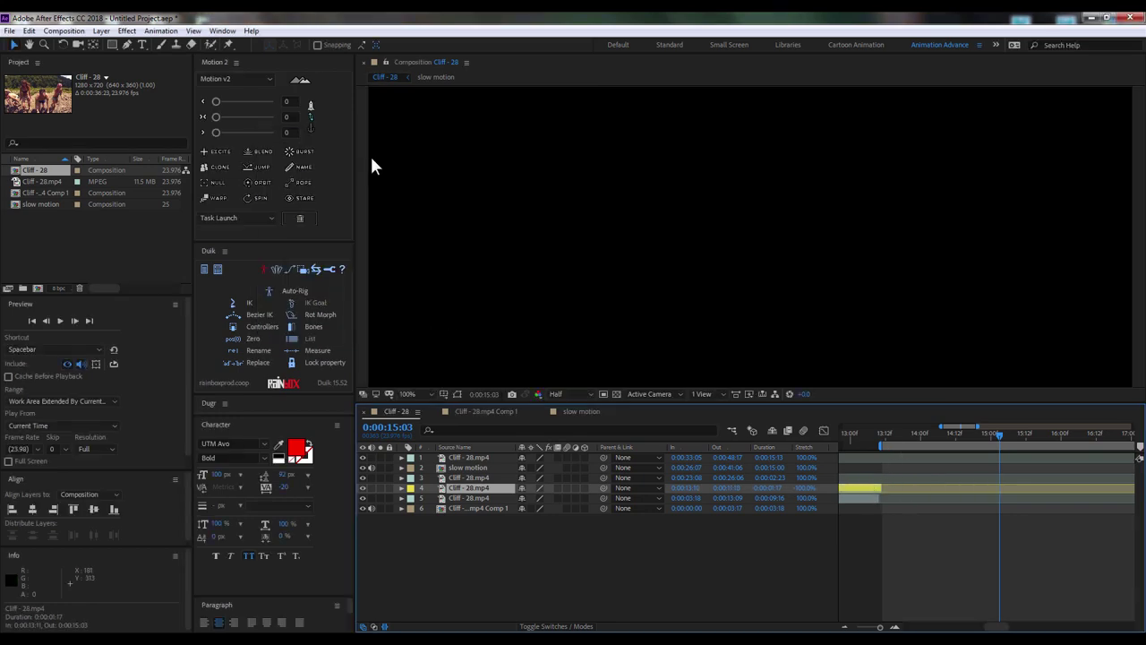
{"action": "left_click", "coordinate": [28, 31]}
{"action": "left_click", "coordinate": [34, 41]}
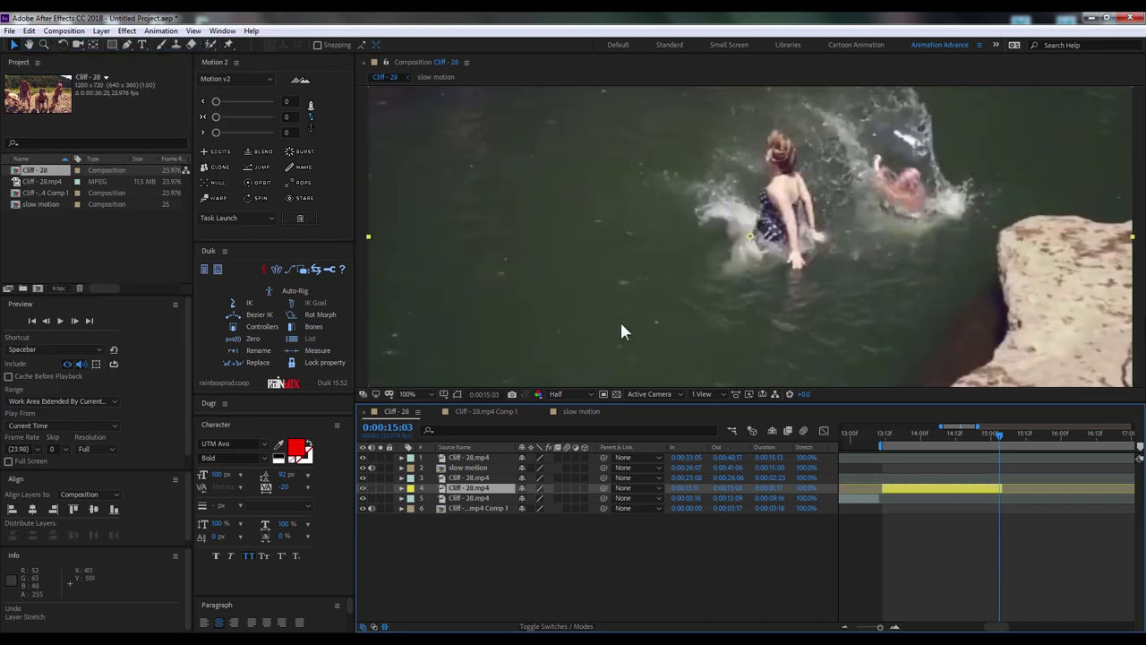
Reverse layer 4 with a -100% stretch and start it at 0:00:13:11
{"action": "left_click", "coordinate": [809, 499]}
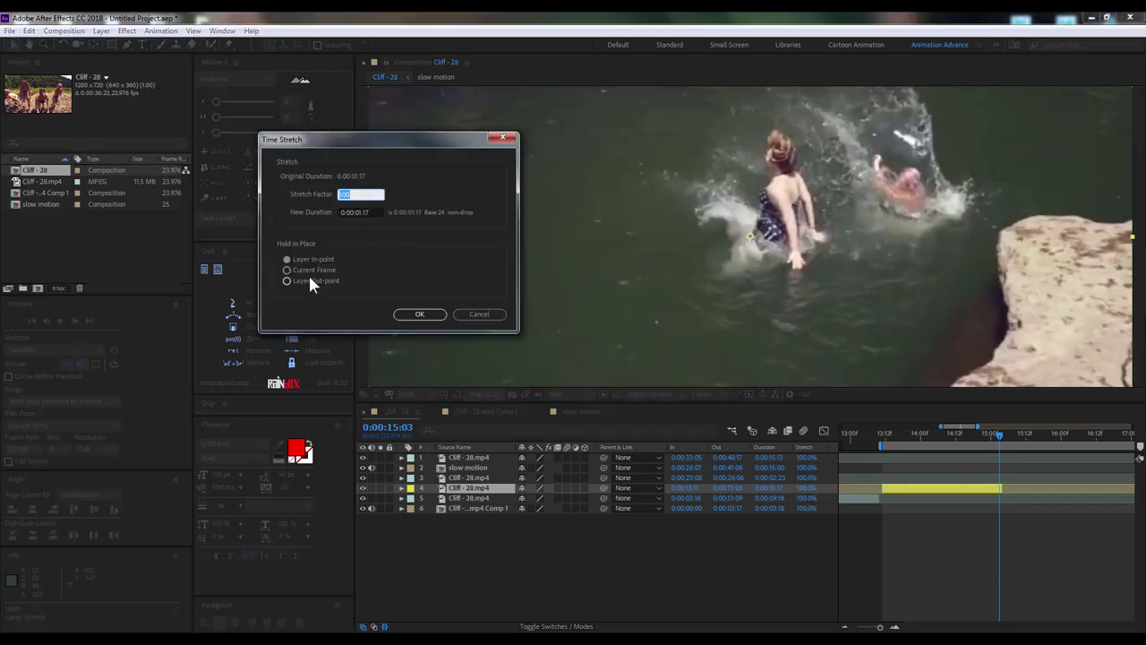
{"action": "key", "text": "Tab"}
{"action": "left_click", "coordinate": [341, 194]}
{"action": "type", "text": "-"}
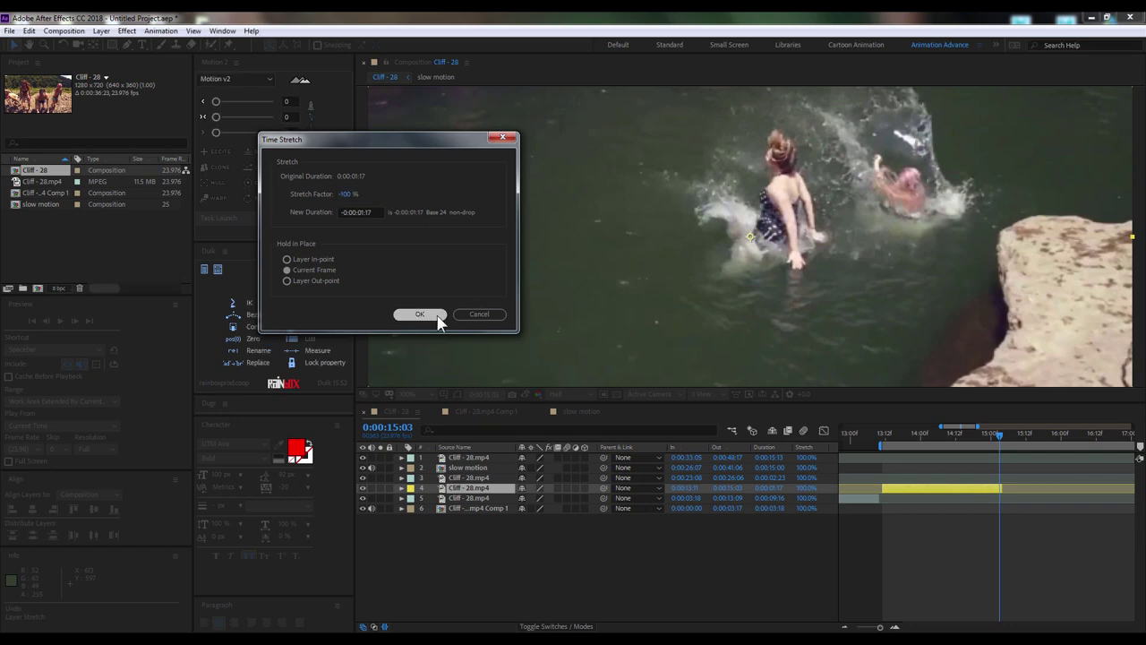
{"action": "left_click", "coordinate": [436, 314]}
{"action": "left_click", "coordinate": [883, 436]}
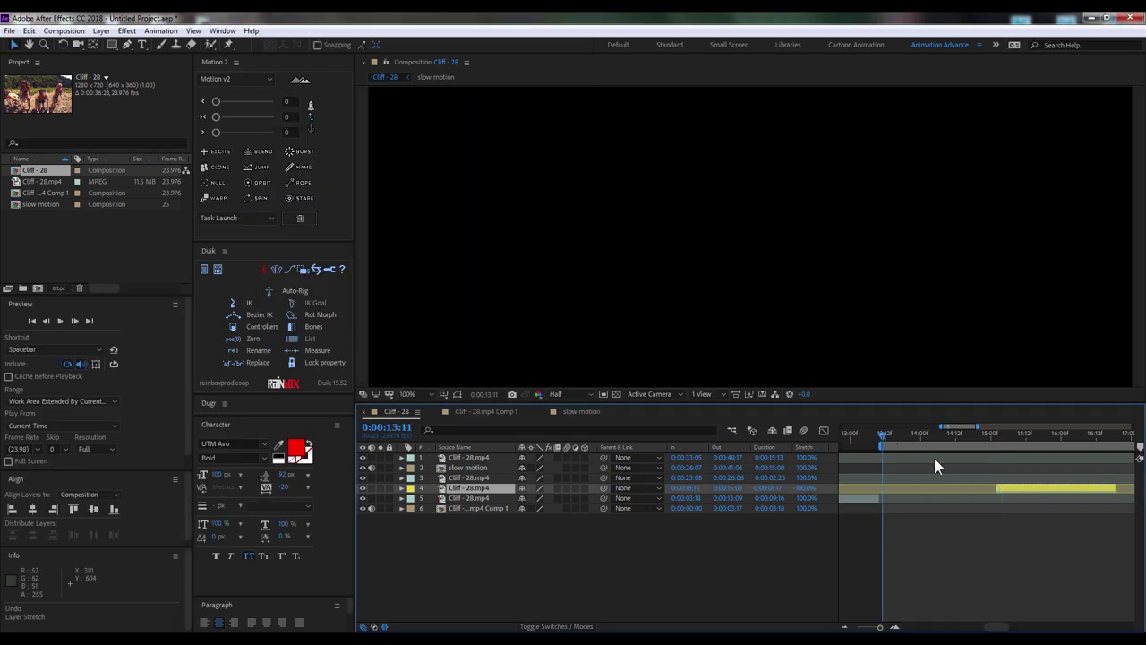
{"action": "left_click_drag", "start_coordinate": [1009, 495], "coordinate": [895, 492]}
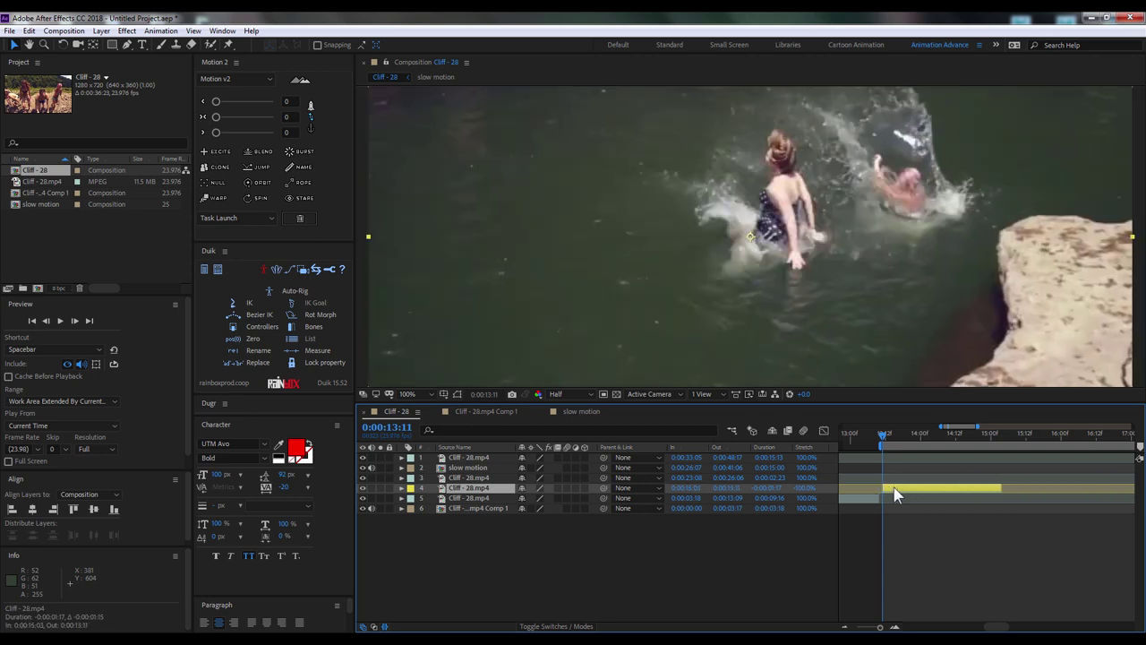
Preview the reversed jump, fit the whole frame in the viewer, and set preview resolution to Quarter
{"action": "key", "text": "space"}
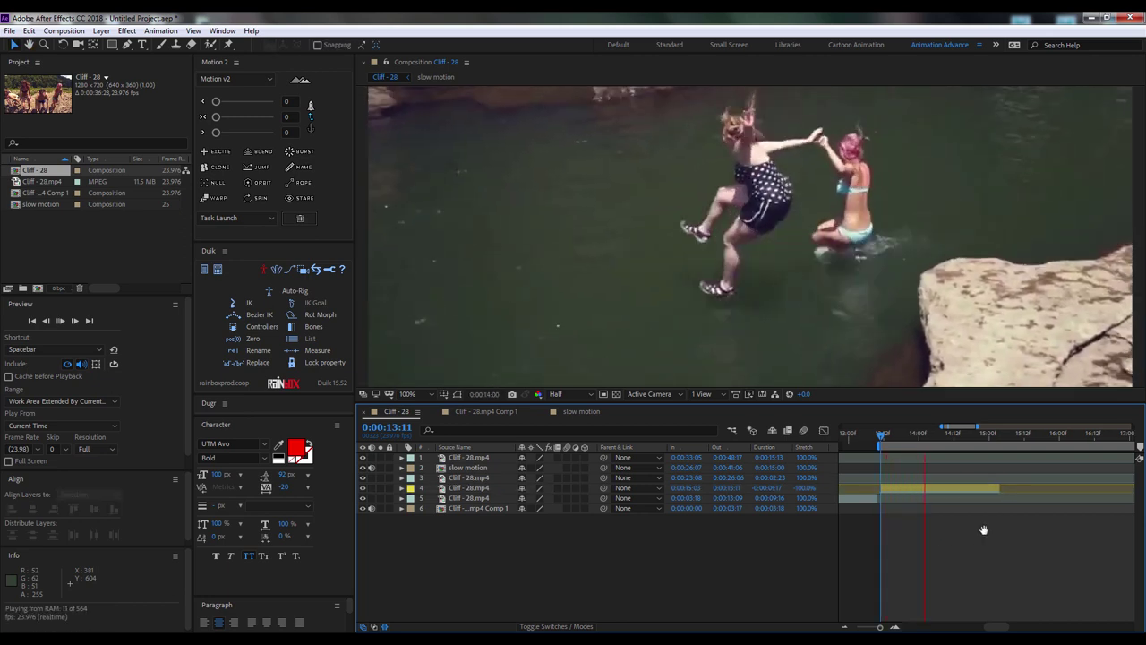
{"action": "key", "text": "space"}
{"action": "key", "text": "shift+slash"}
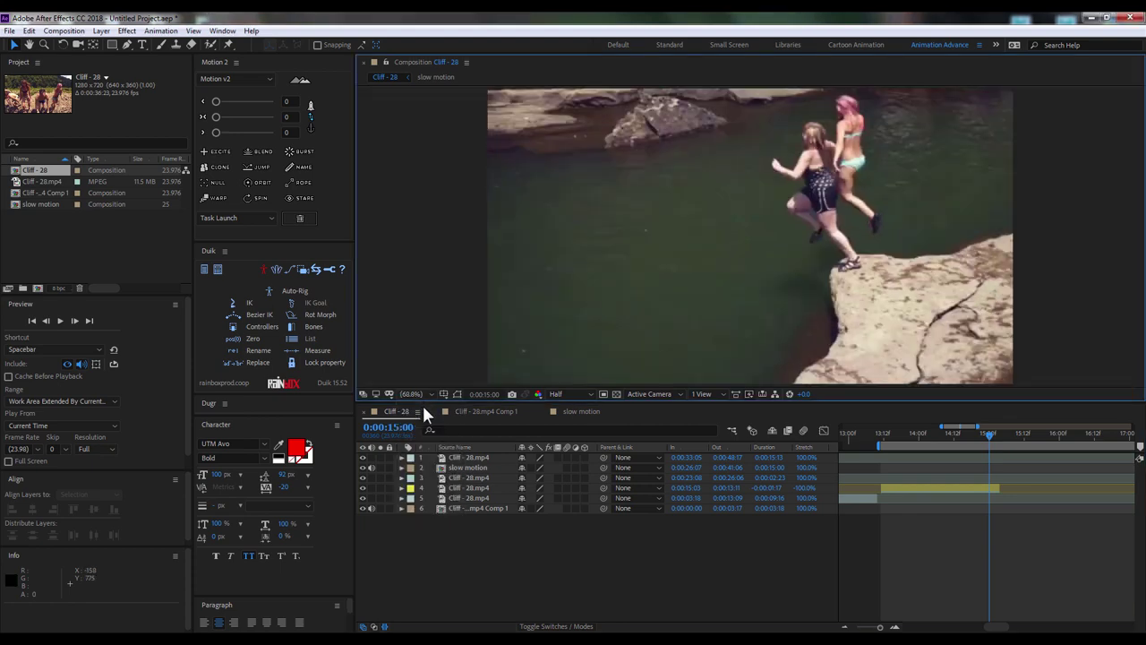
{"action": "left_click", "coordinate": [881, 435]}
{"action": "left_click", "coordinate": [85, 449]}
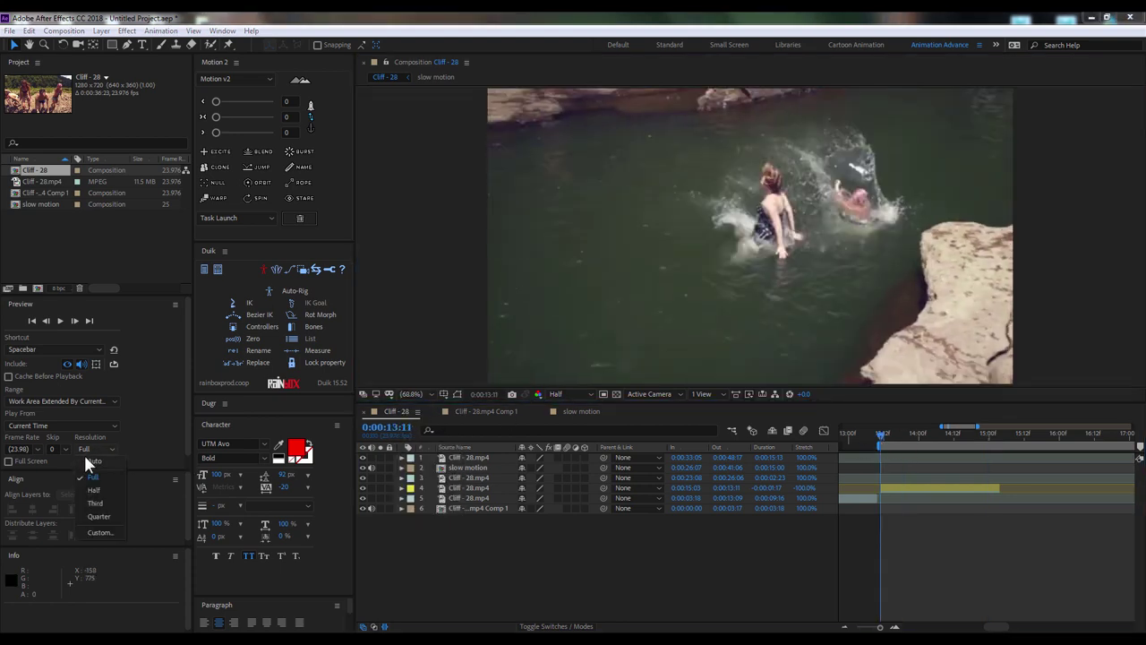
{"action": "left_click", "coordinate": [98, 517]}
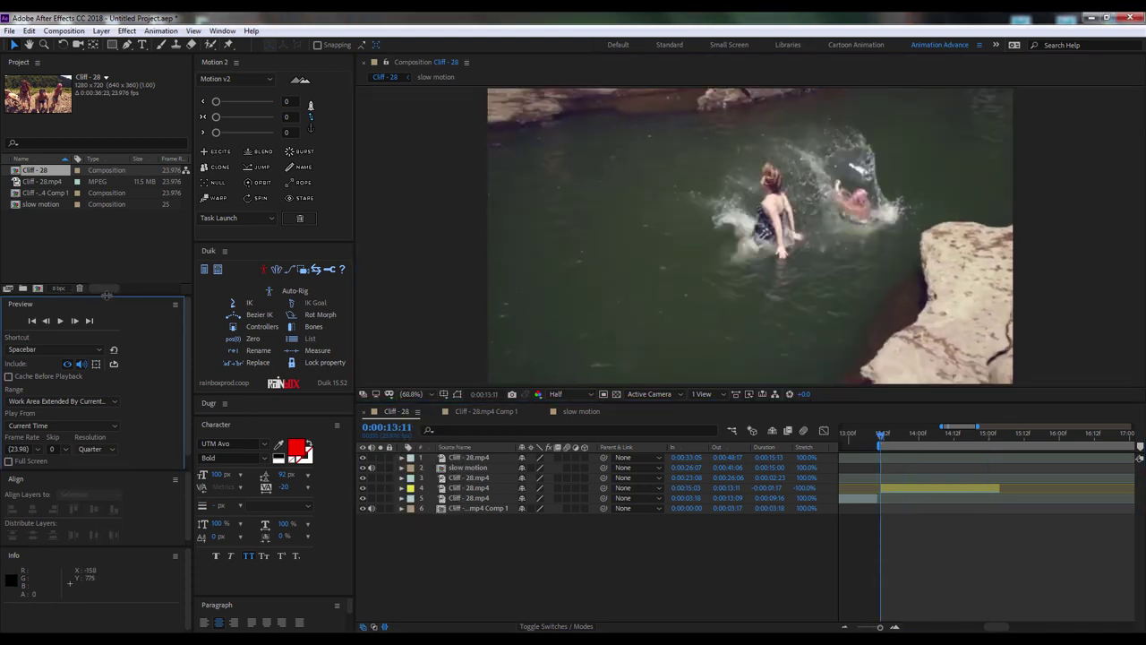
Enlarge the project panel, preview the composition again, and select layer 4
{"action": "left_click_drag", "start_coordinate": [105, 294], "coordinate": [99, 396]}
{"action": "left_click", "coordinate": [1022, 570]}
{"action": "key", "text": "space"}
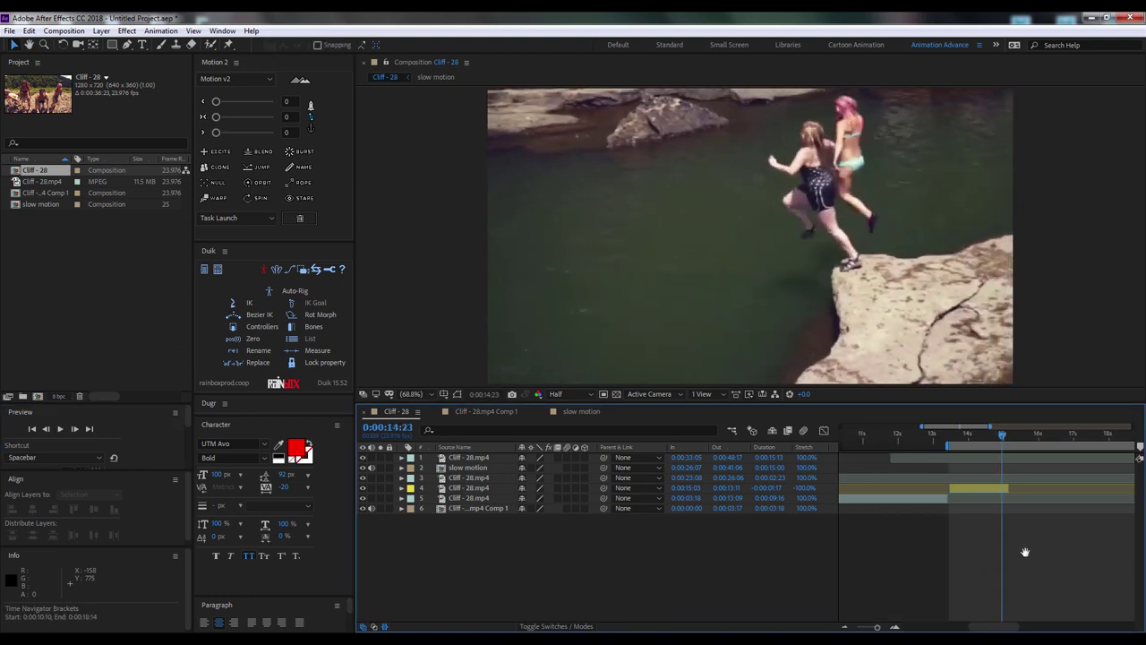
{"action": "key", "text": "minus"}
{"action": "left_click", "coordinate": [938, 491]}
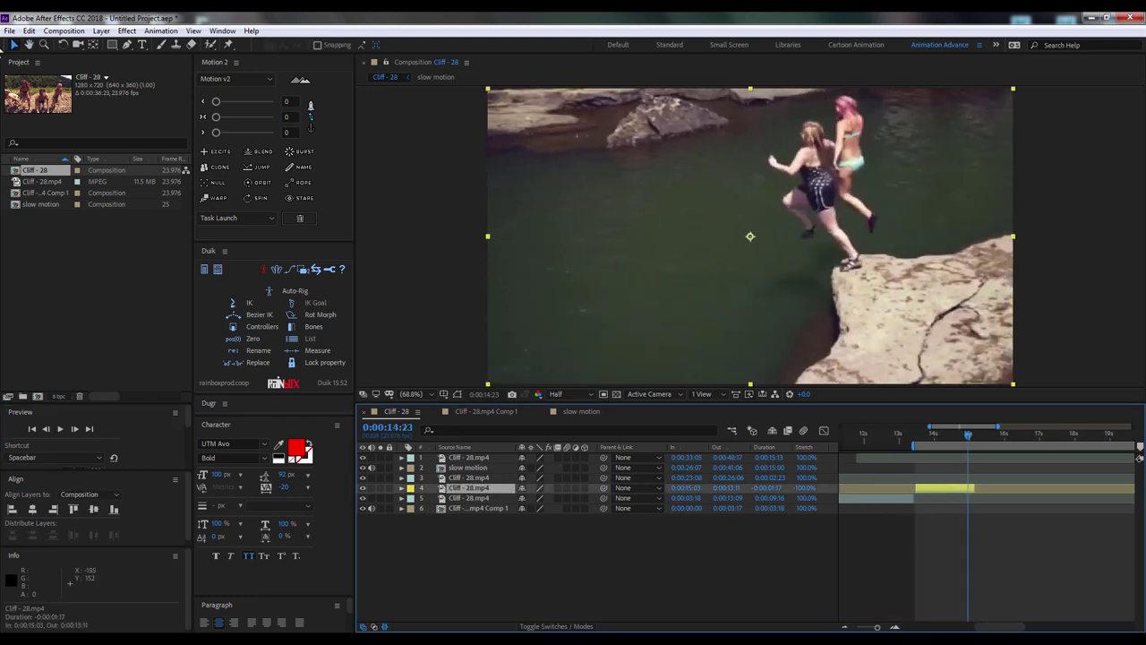
{"action": "left_click", "coordinate": [30, 30]}
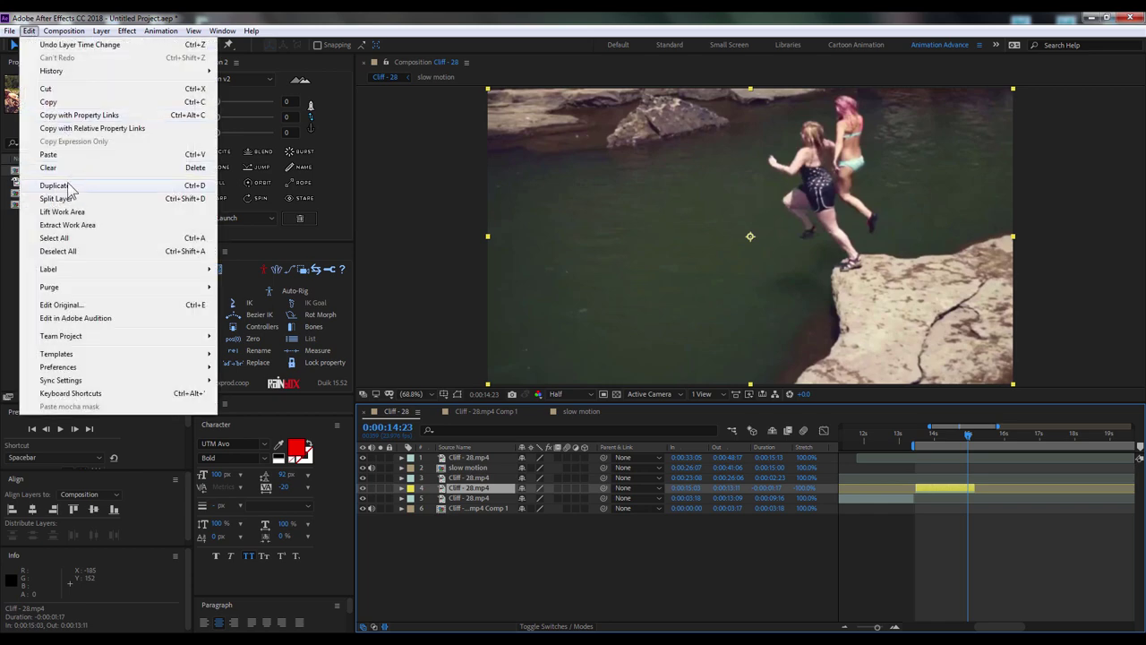
Duplicate the reversed jump layer, move layer 4 to start at 16:20, and stretch layer 5 to -30%
{"action": "left_click", "coordinate": [70, 188]}
{"action": "left_click_drag", "start_coordinate": [933, 488], "coordinate": [991, 491]}
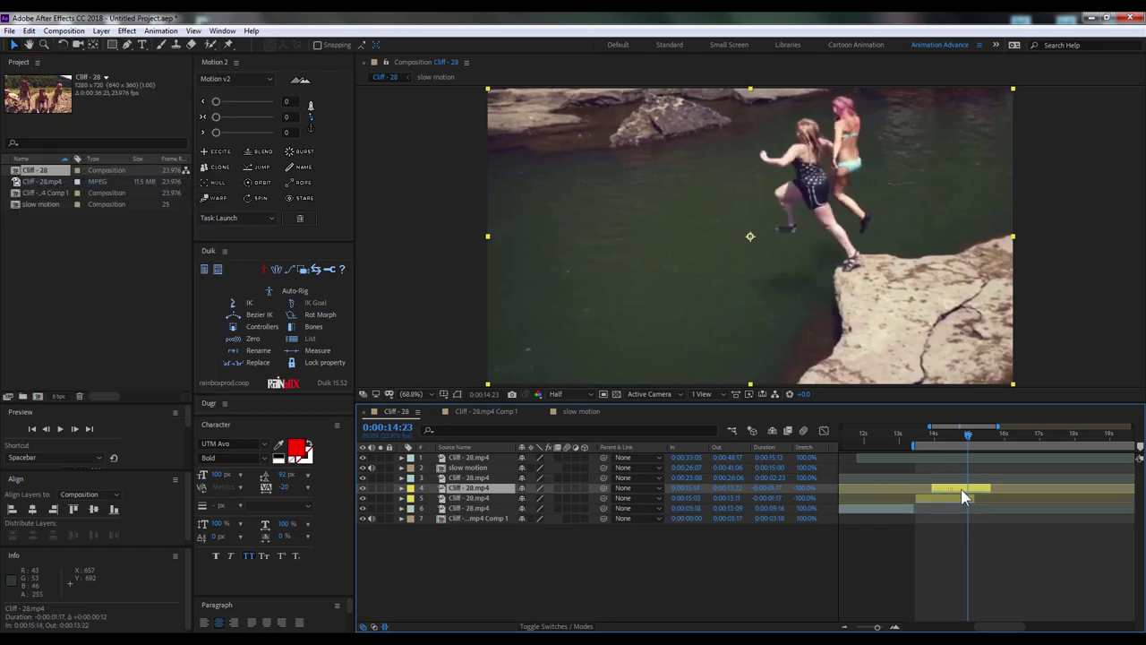
{"action": "key", "text": "equal"}
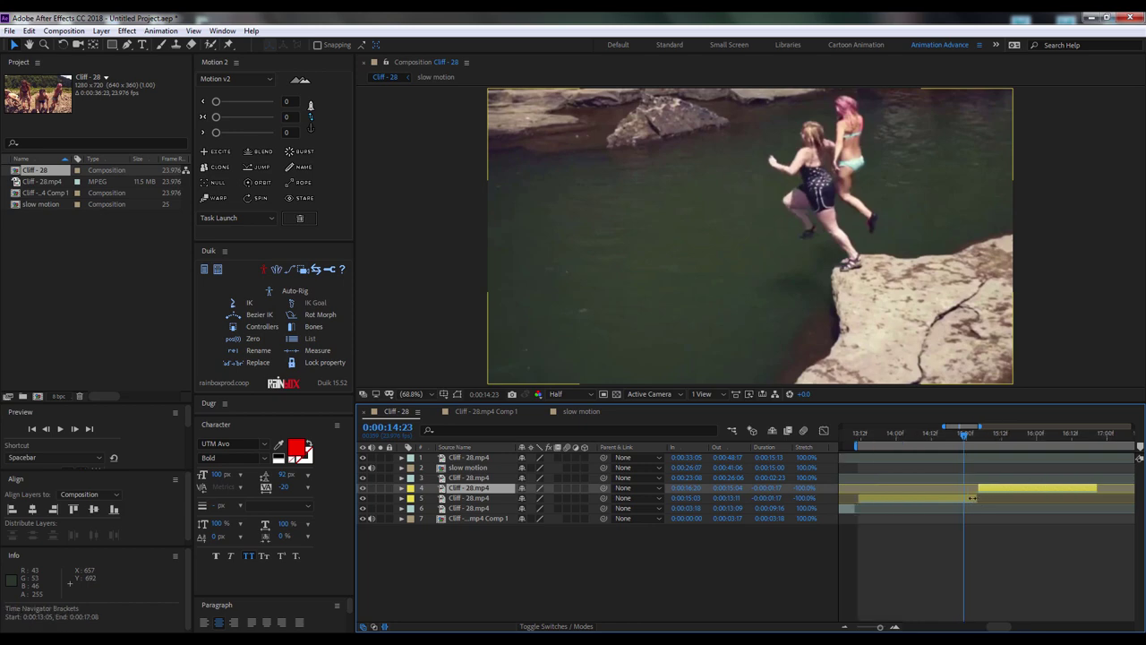
{"action": "left_click", "coordinate": [939, 499]}
{"action": "left_click", "coordinate": [806, 497]}
{"action": "type", "text": "-30"}
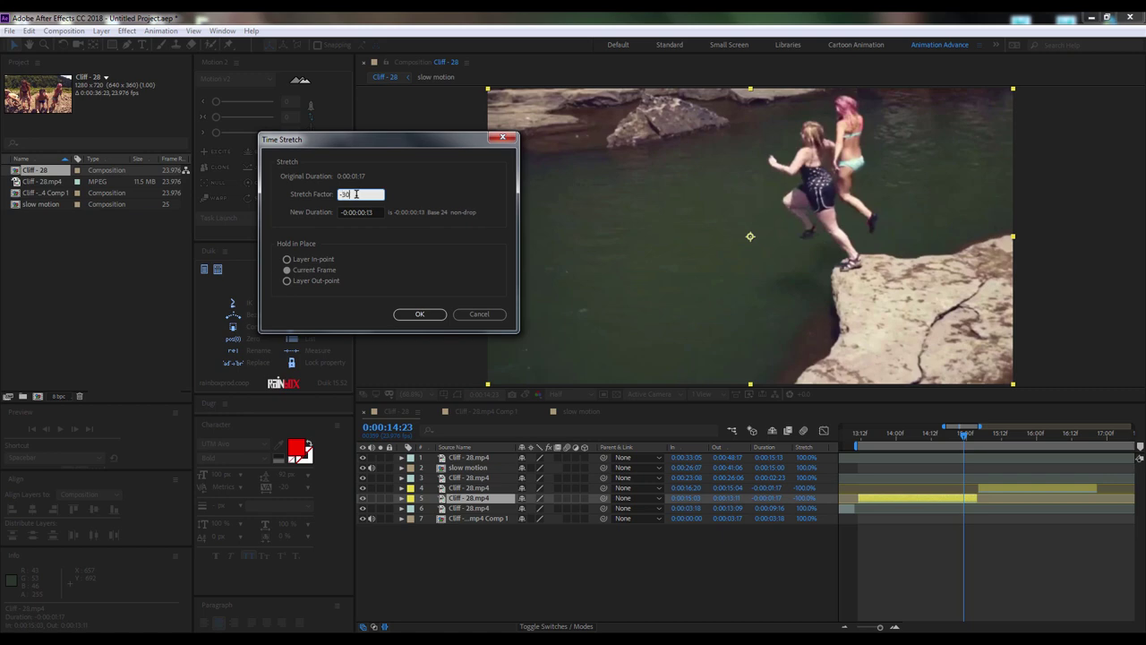
{"action": "left_click", "coordinate": [439, 309]}
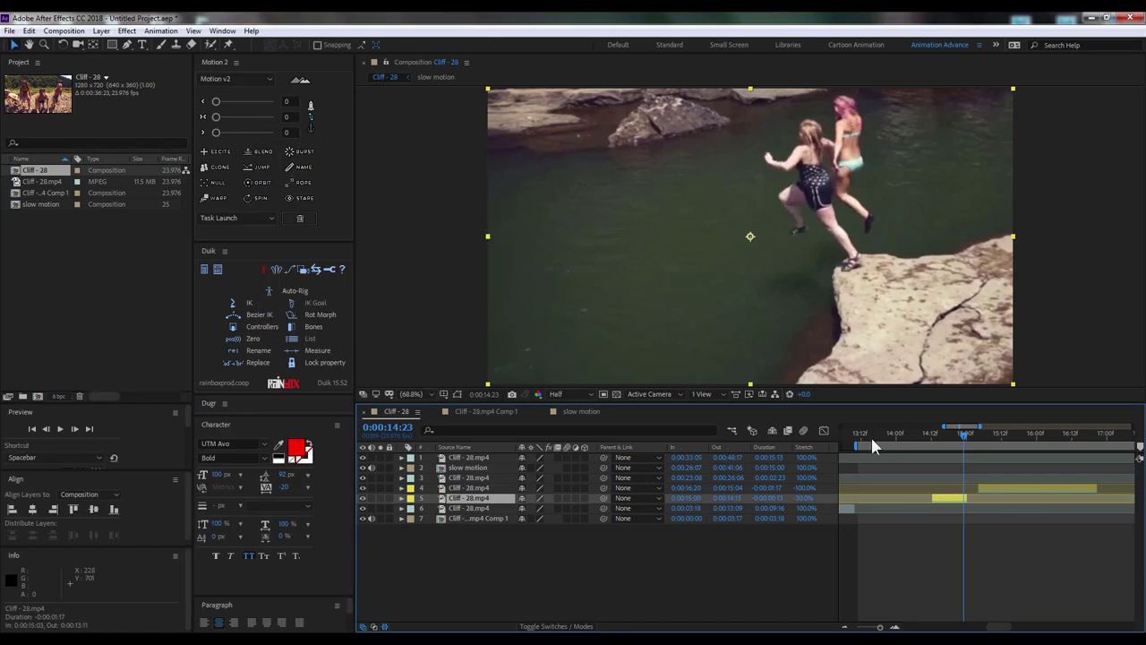
Slide layer 5 back to start at 13:11 and move layer 4 earlier to follow it
{"action": "left_click_drag", "start_coordinate": [871, 440], "coordinate": [859, 436]}
{"action": "left_click_drag", "start_coordinate": [940, 502], "coordinate": [872, 505]}
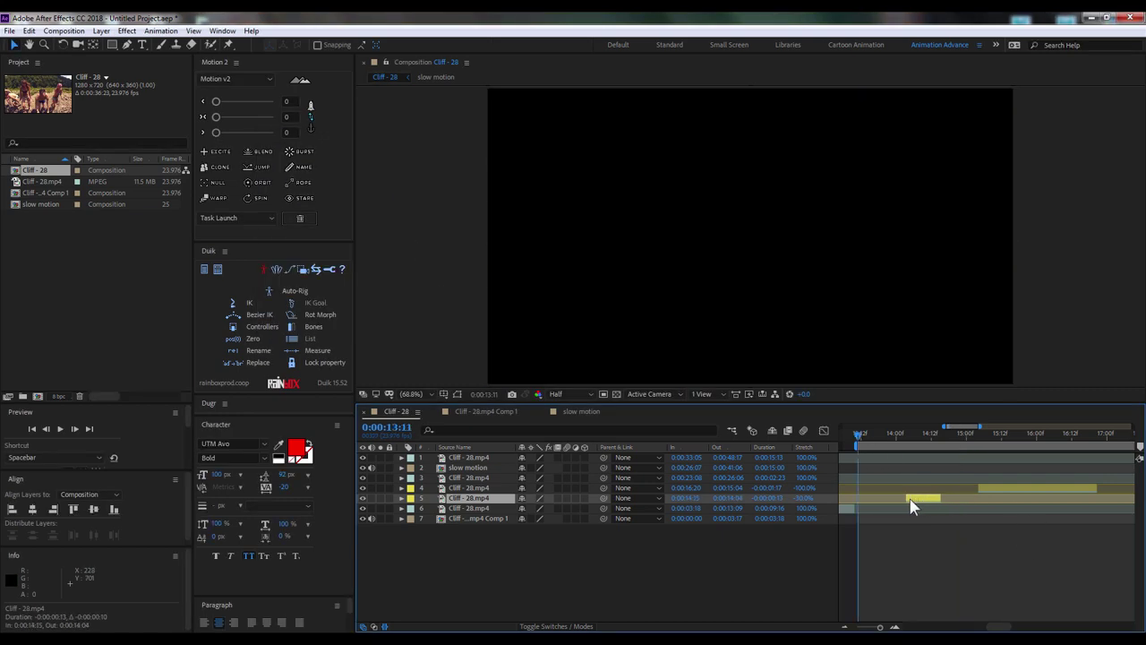
{"action": "left_click_drag", "start_coordinate": [985, 489], "coordinate": [906, 490]}
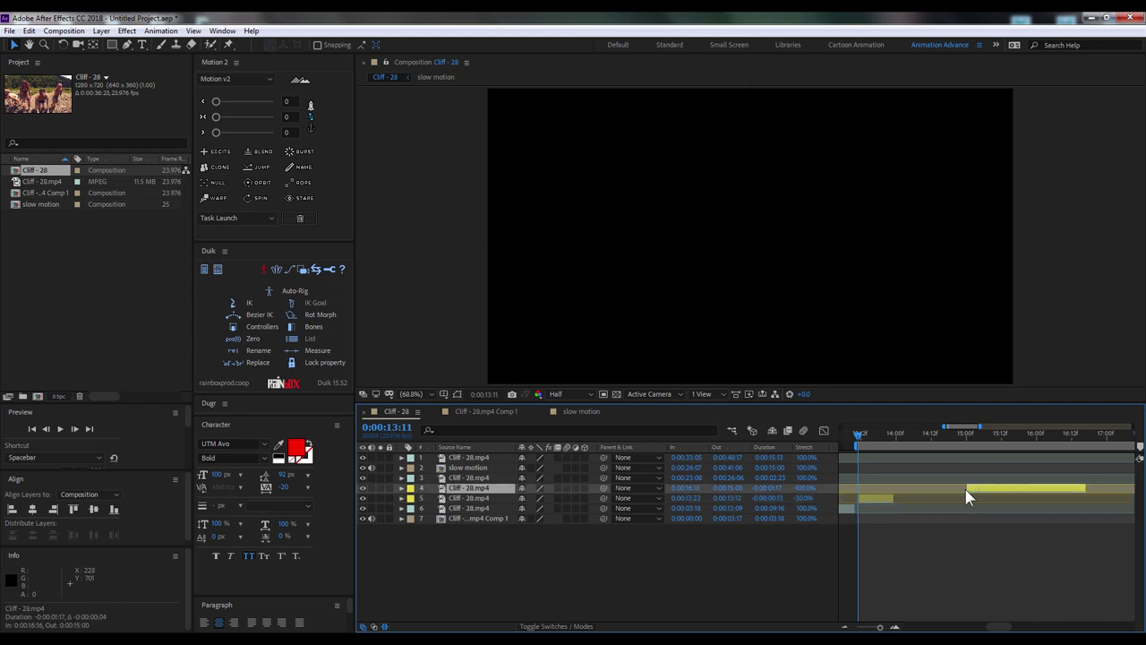
{"action": "left_click", "coordinate": [869, 504]}
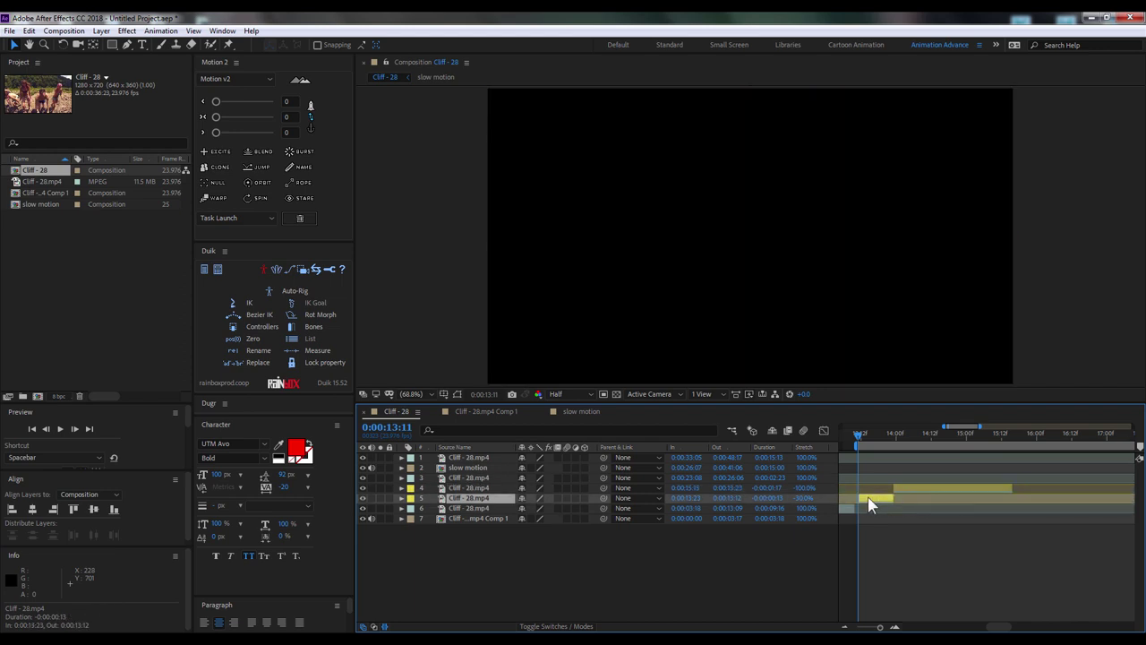
{"action": "left_click", "coordinate": [895, 625]}
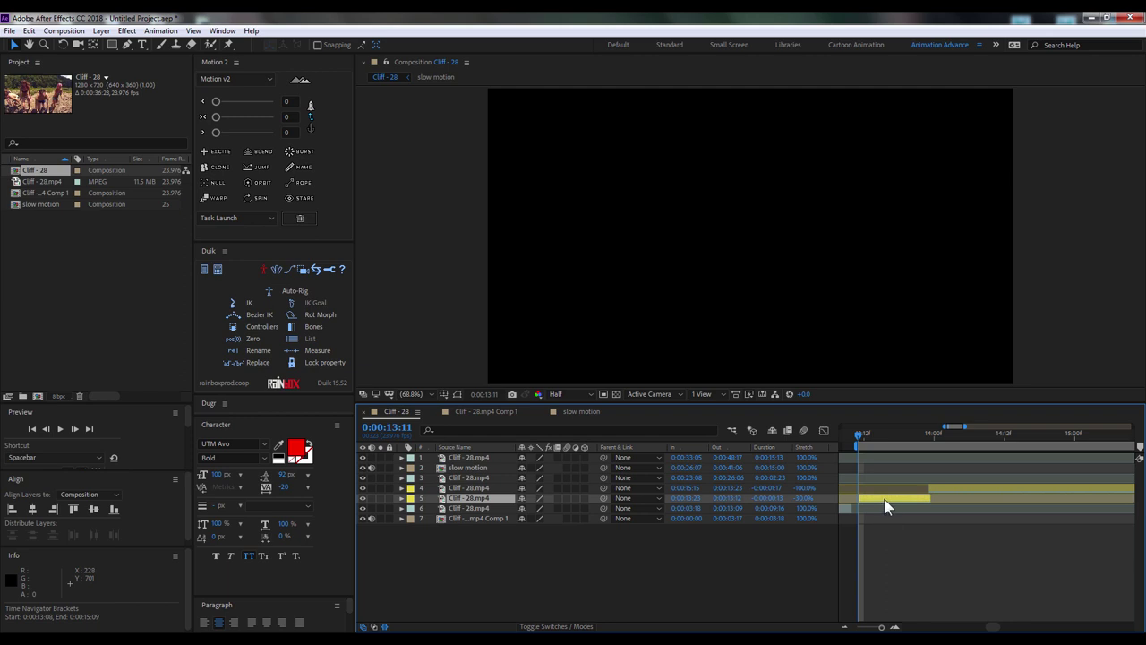
{"action": "left_click", "coordinate": [943, 488]}
{"action": "key", "text": "minus"}
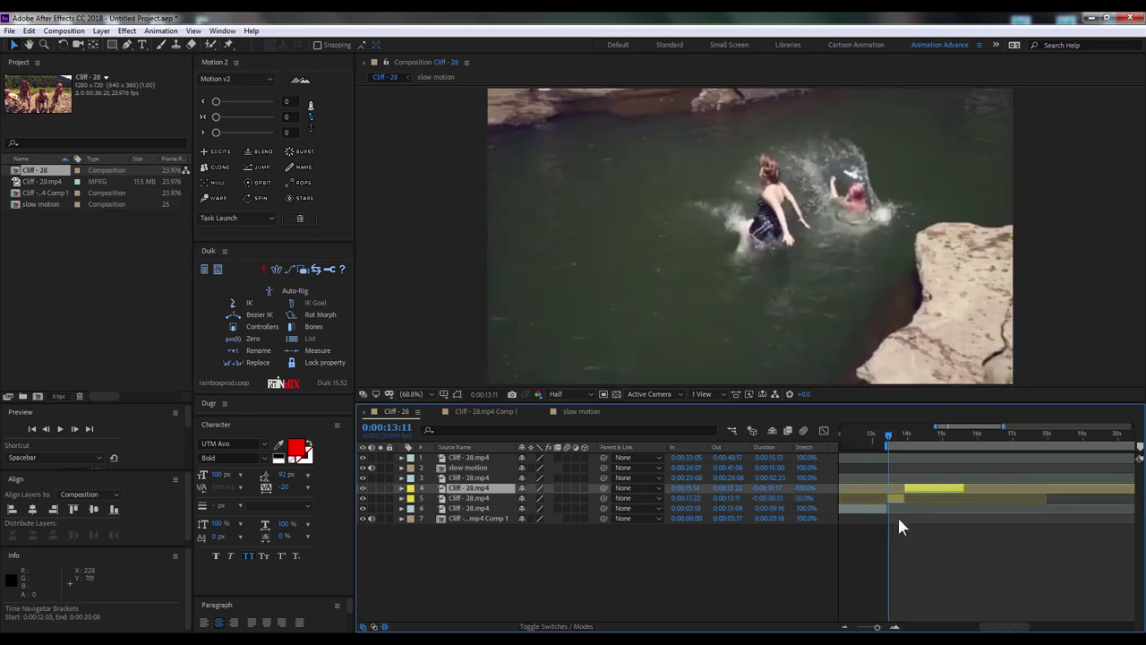
Set the work area to end at 15:14 and scrub the replay to 14:10
{"action": "left_click", "coordinate": [959, 434]}
{"action": "key", "text": "n"}
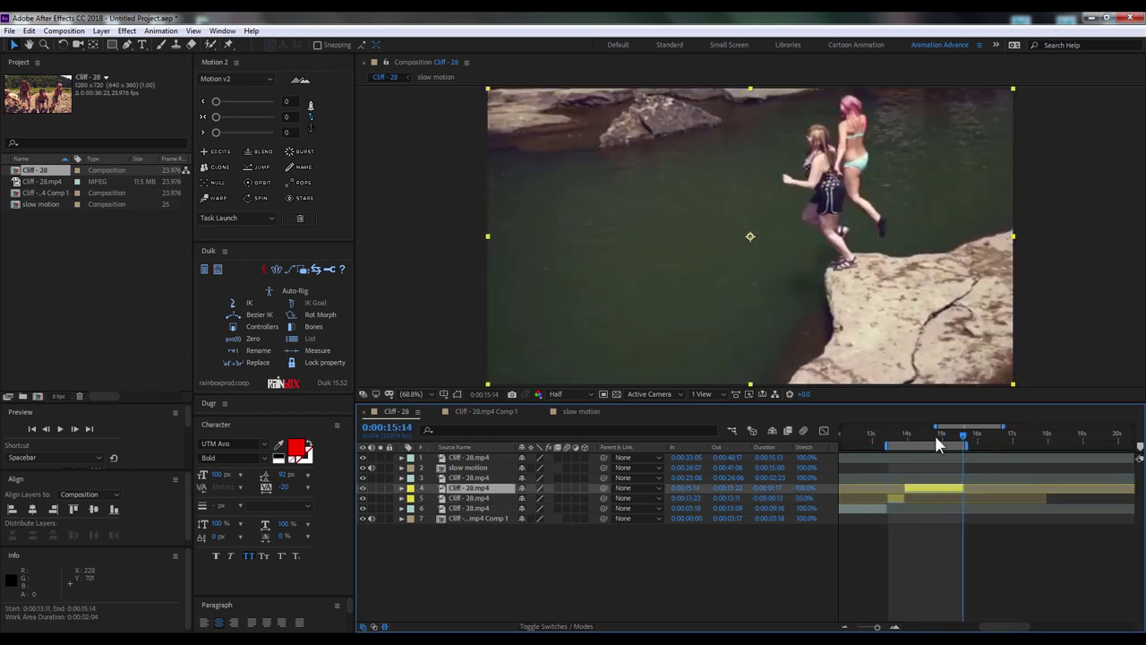
{"action": "left_click", "coordinate": [885, 439]}
{"action": "left_click_drag", "start_coordinate": [886, 438], "coordinate": [920, 439]}
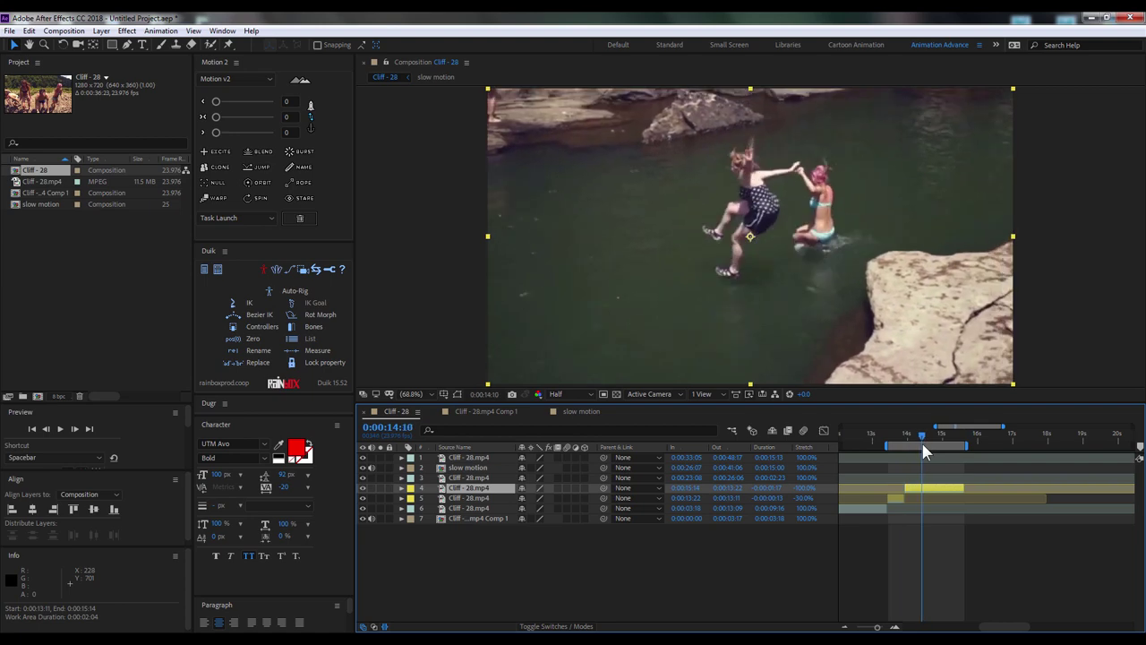
Apply a new time stretch to layer 4, shift it 17 frames later, and preview the work area
{"action": "left_click", "coordinate": [799, 489]}
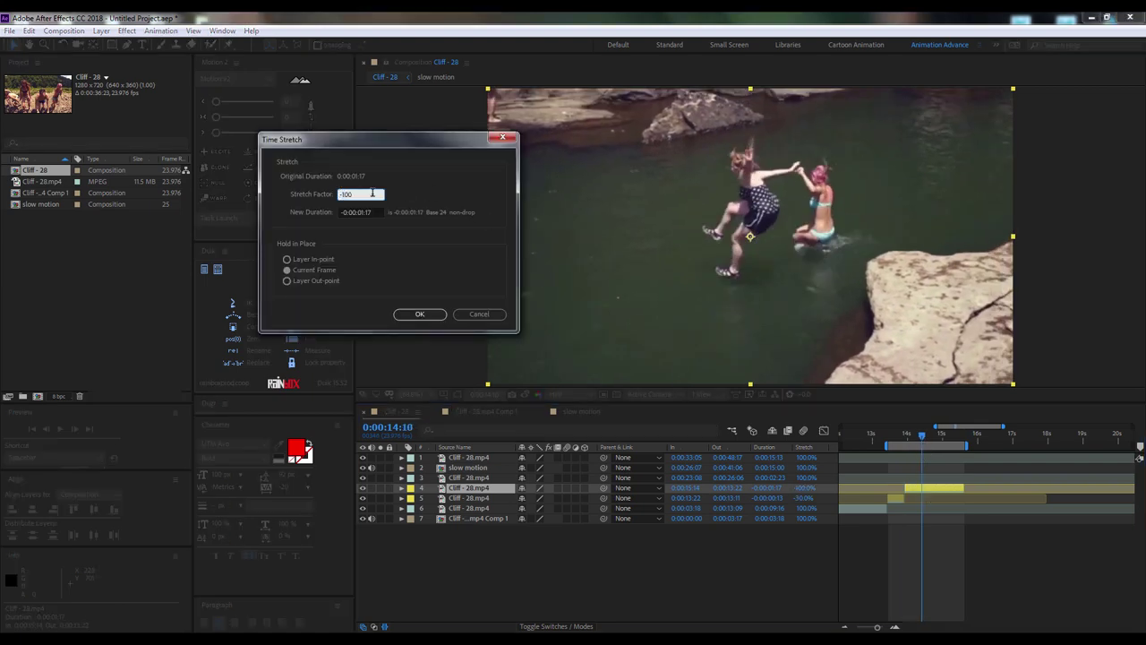
{"action": "type", "text": "100"}
{"action": "left_click", "coordinate": [419, 313]}
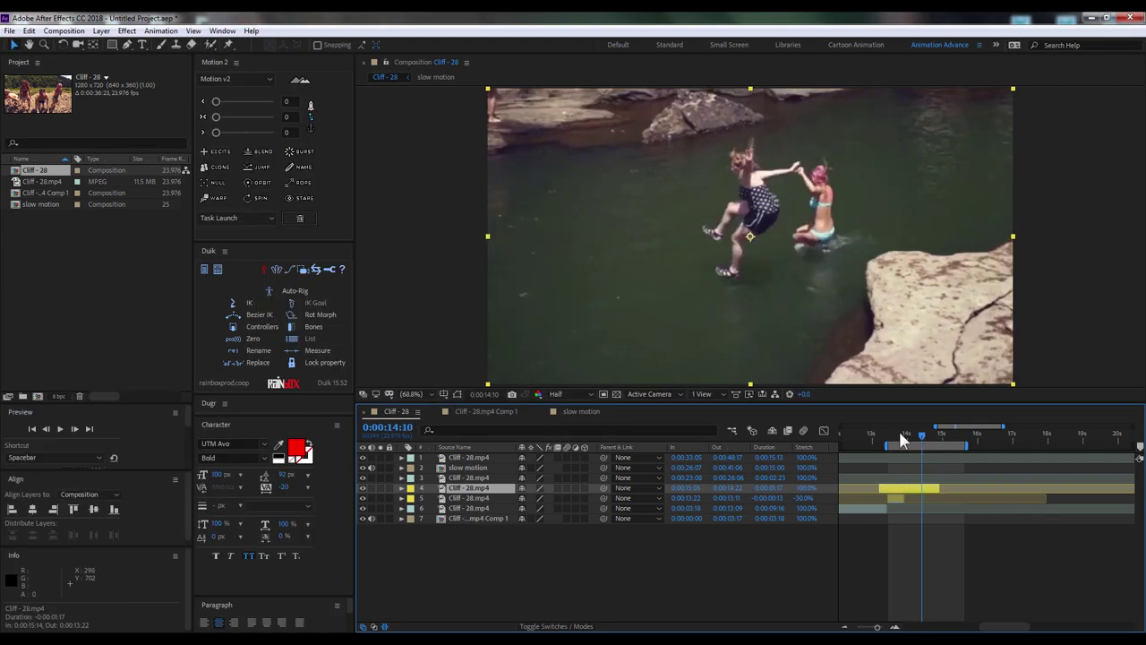
{"action": "key", "text": "space"}
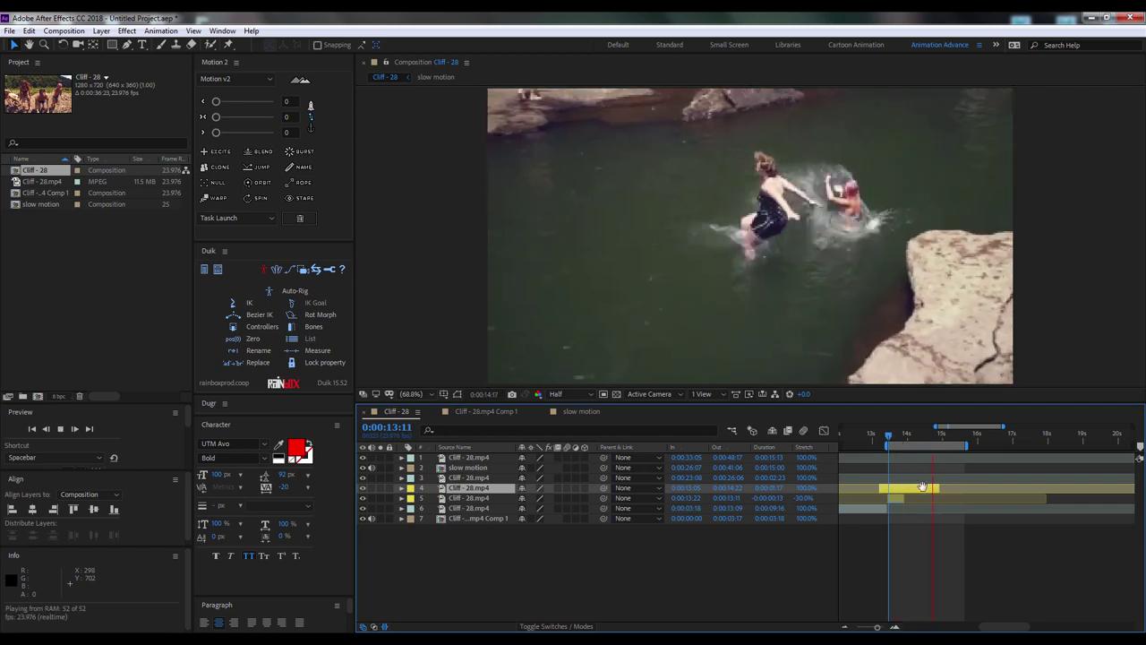
{"action": "left_click_drag", "start_coordinate": [922, 486], "coordinate": [946, 487]}
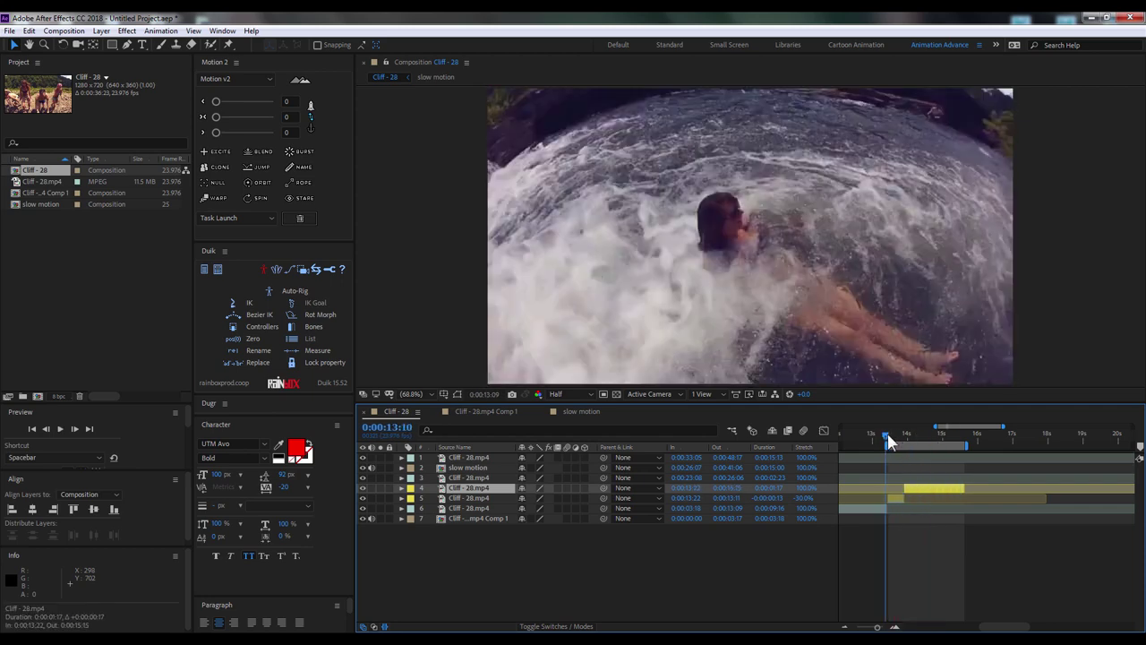
{"action": "key", "text": "space"}
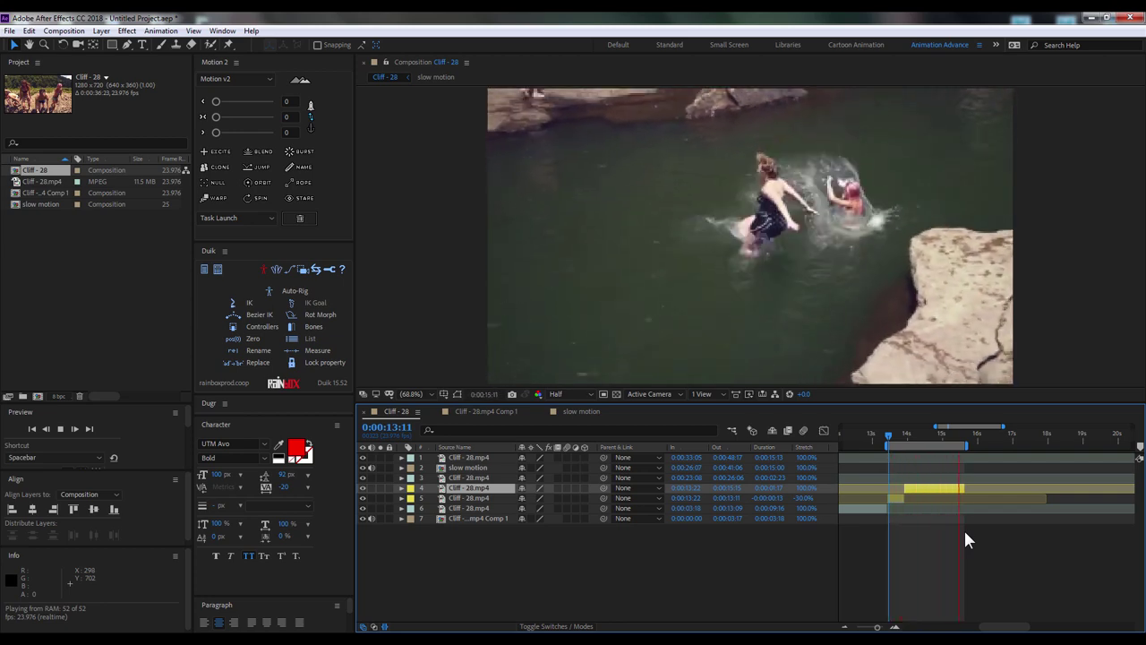
Stop the preview, reset the work area to full length, and select layer 4
{"action": "key", "text": "space"}
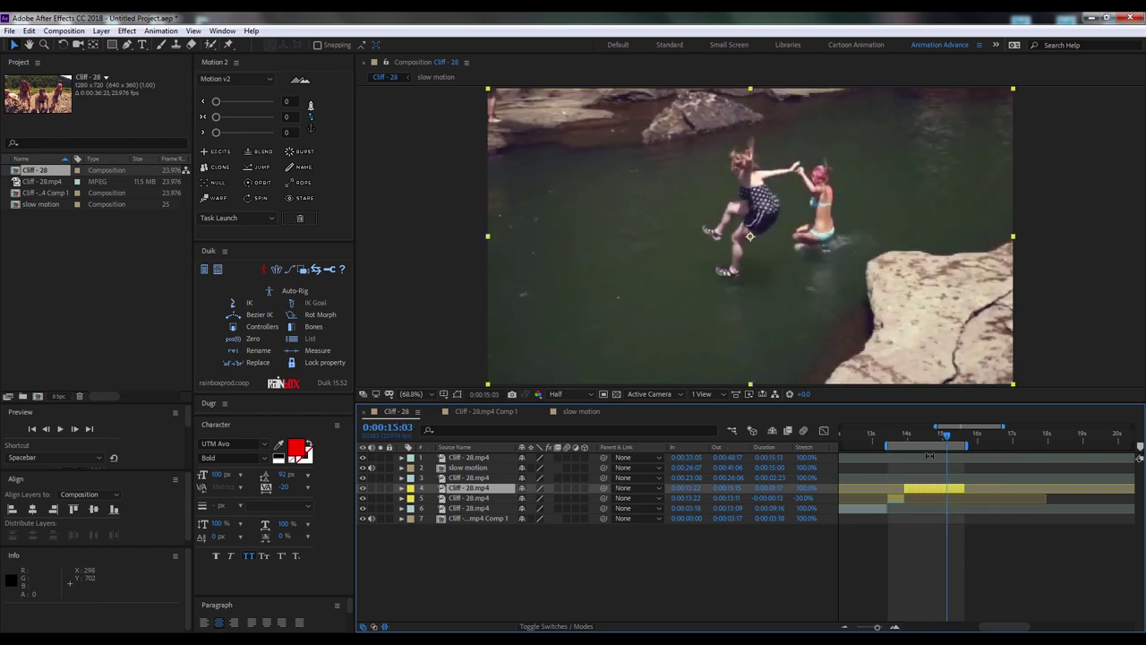
{"action": "double_click", "coordinate": [929, 448]}
{"action": "left_click", "coordinate": [953, 523]}
{"action": "left_click_drag", "start_coordinate": [936, 434], "coordinate": [934, 439]}
{"action": "left_click", "coordinate": [941, 489]}
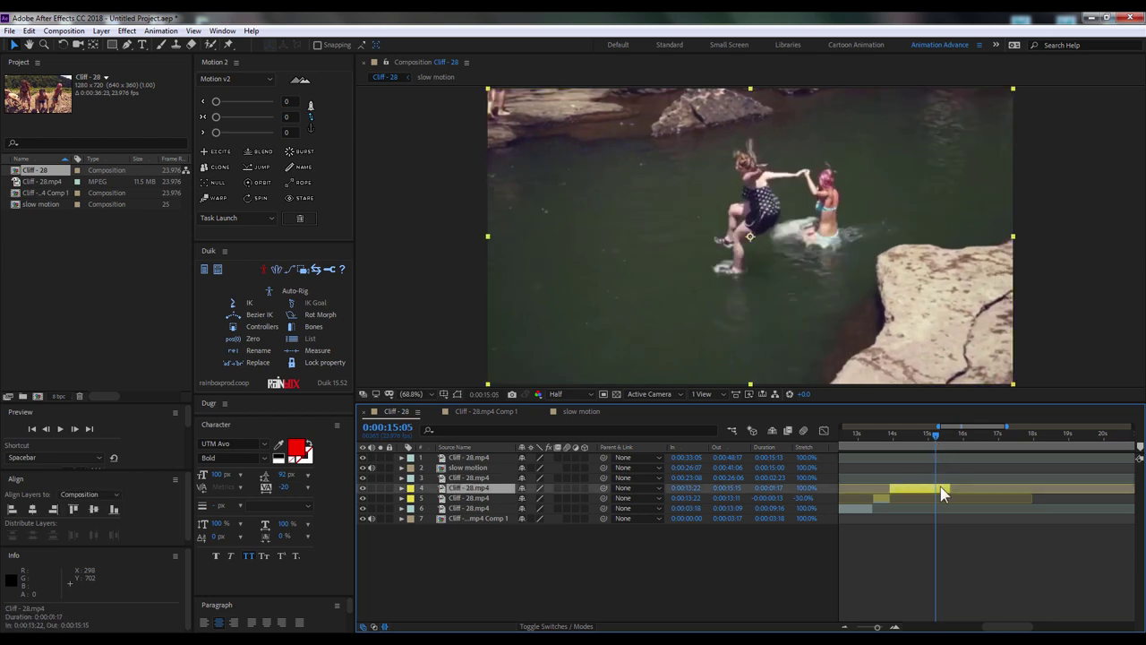
Duplicate the jump layer 4 and delete the extra duplicate copy
{"action": "key", "text": "ctrl+d"}
{"action": "key", "text": "ctrl+z"}
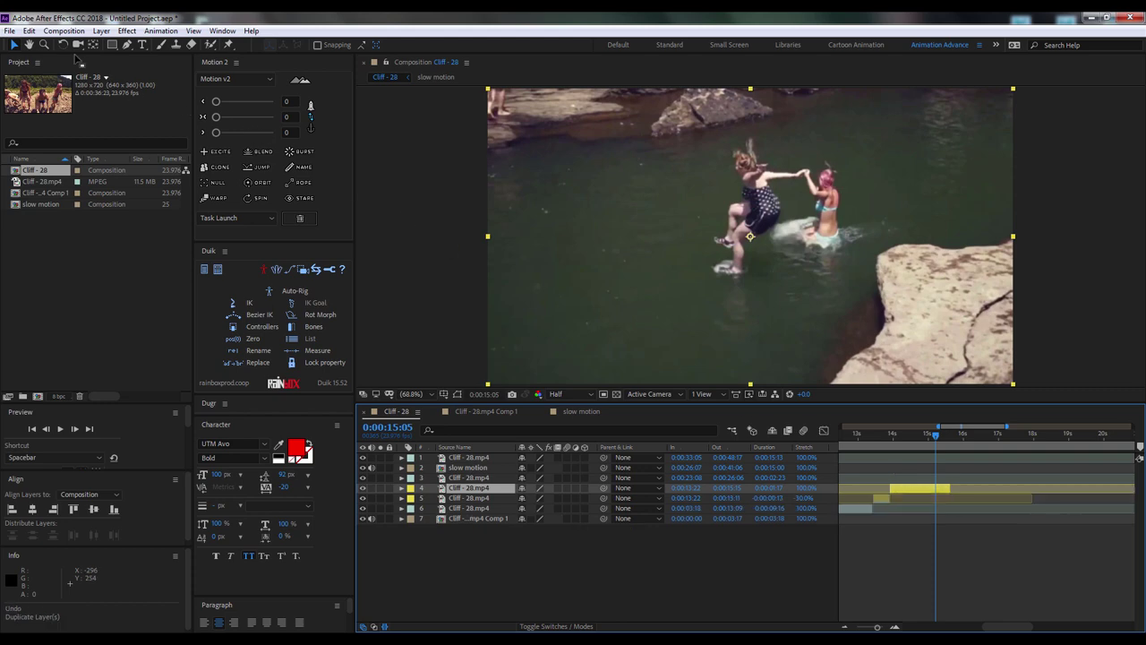
{"action": "left_click", "coordinate": [29, 30]}
{"action": "left_click", "coordinate": [95, 186]}
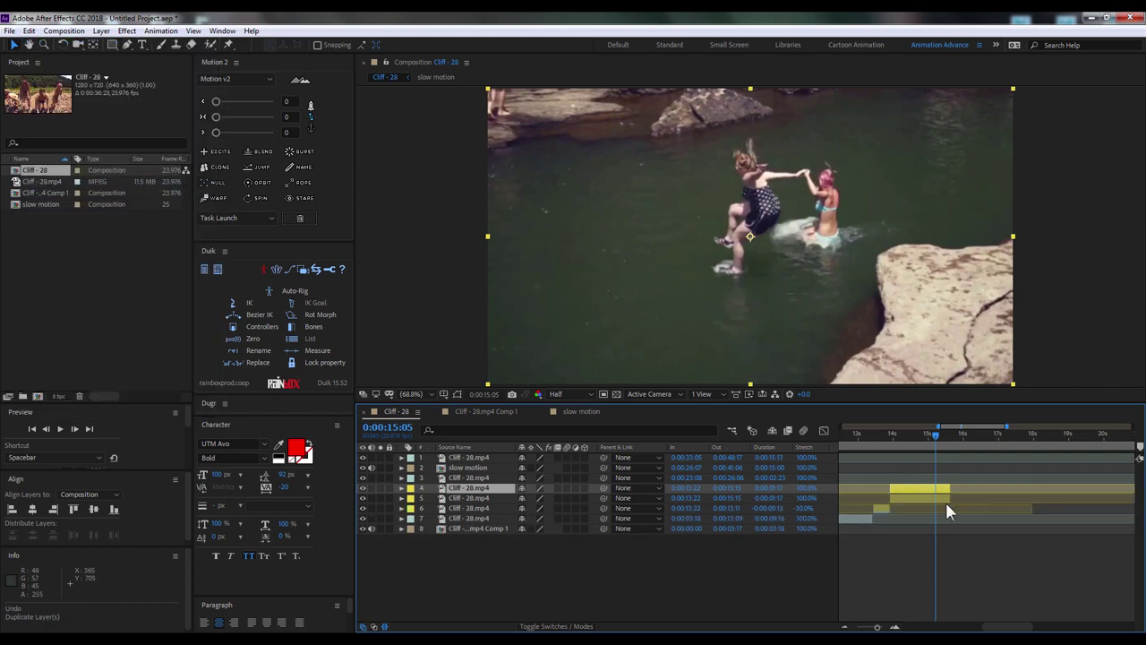
{"action": "key", "text": "ctrl+d"}
{"action": "left_click", "coordinate": [925, 498]}
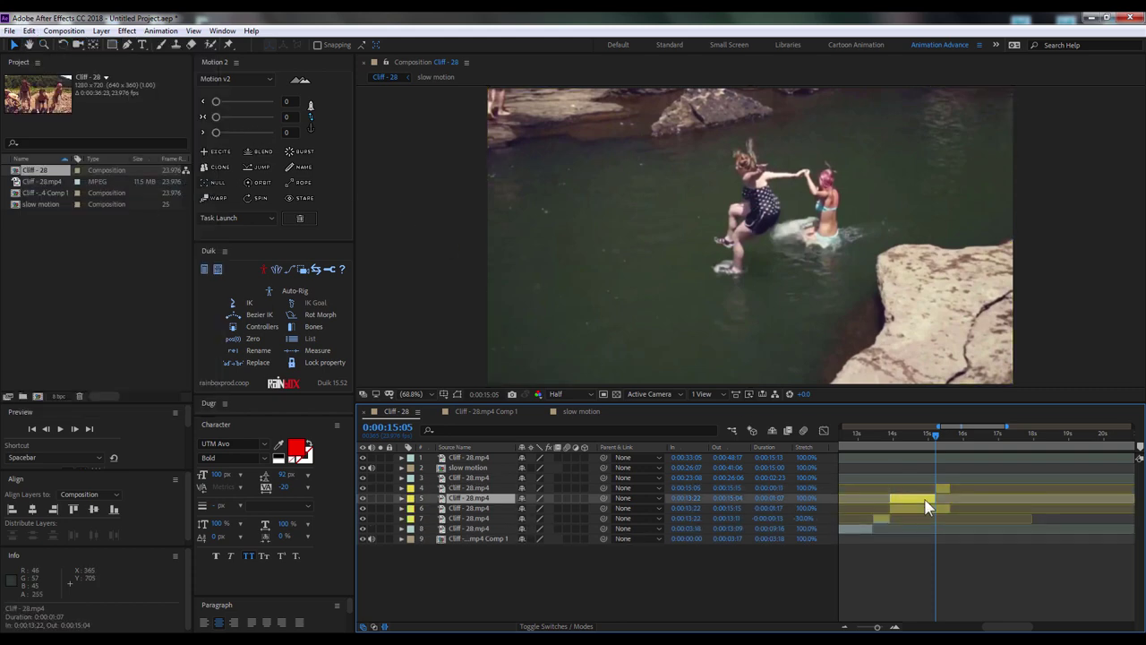
{"action": "key", "text": "Delete"}
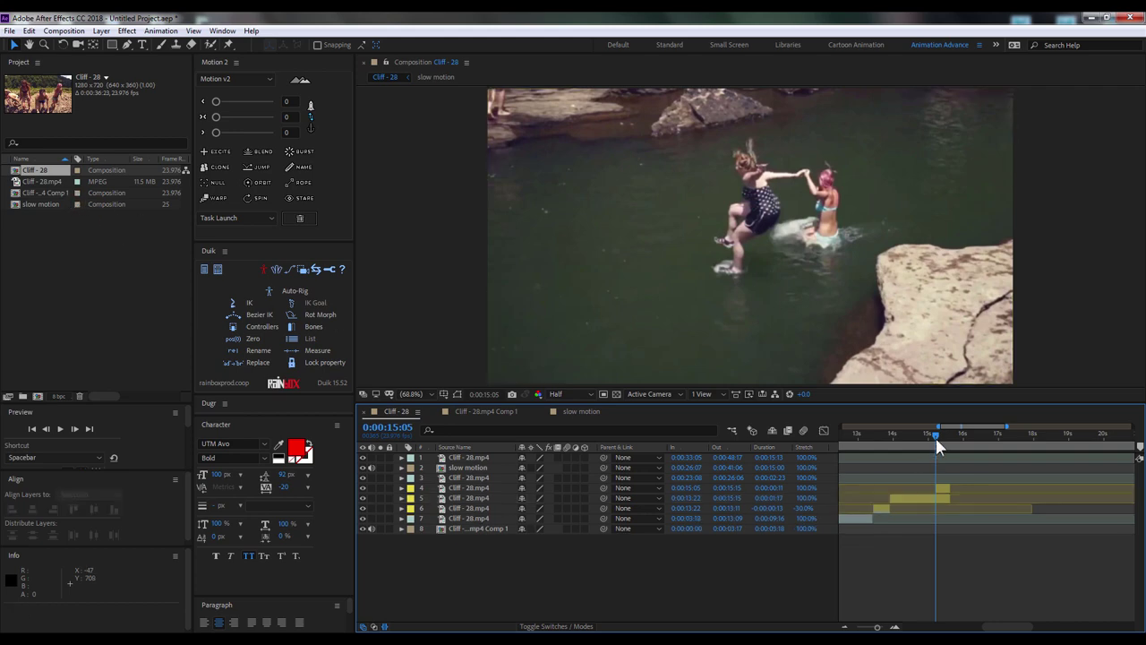
Reverse the short jump layer 4 with a -100% time stretch and slide it later
{"action": "left_click_drag", "start_coordinate": [934, 435], "coordinate": [942, 436]}
{"action": "left_click", "coordinate": [944, 489]}
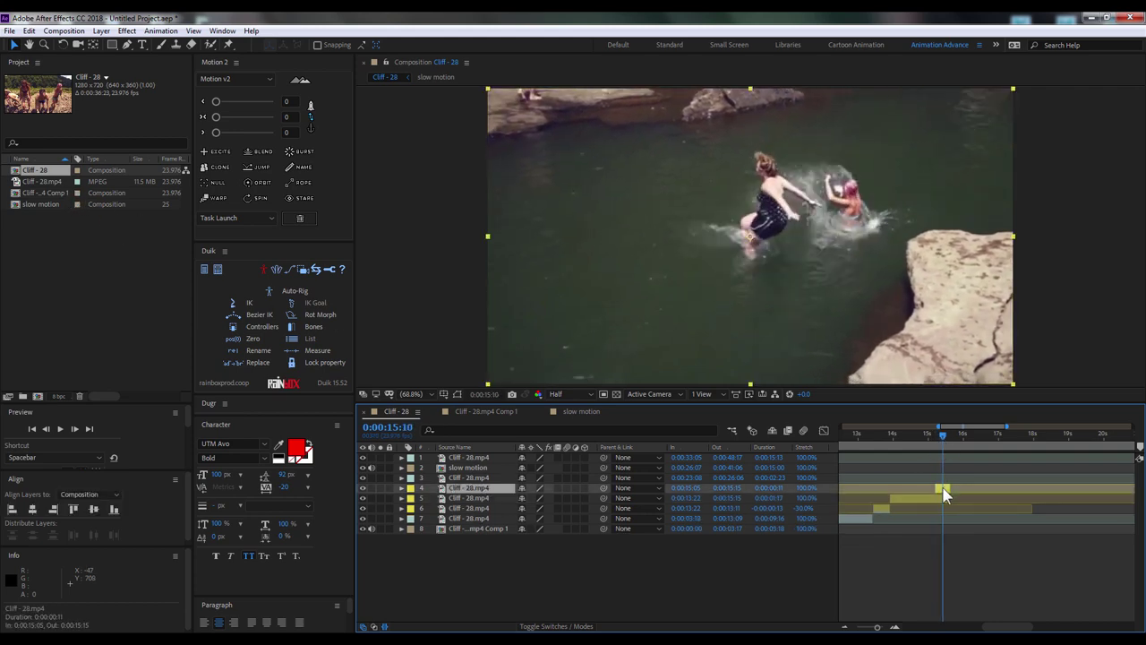
{"action": "left_click", "coordinate": [806, 488]}
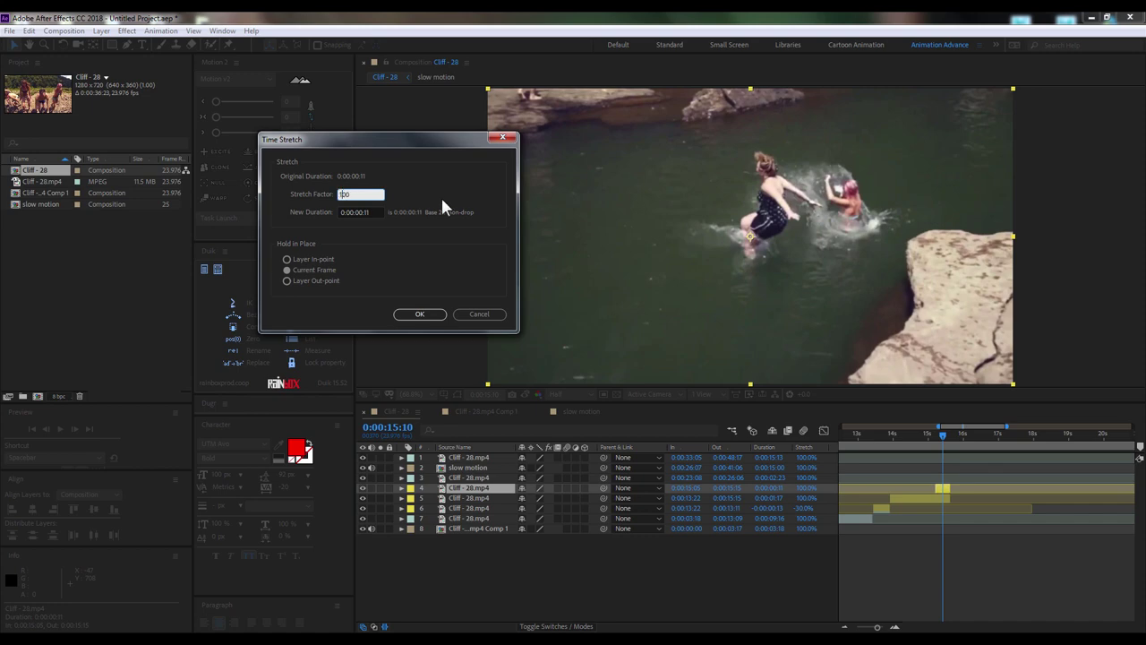
{"action": "type", "text": "-60"}
{"action": "key", "text": "Return"}
{"action": "scroll", "coordinate": [967, 525], "scroll_direction": "up", "scroll_amount": 5, "text": "alt"}
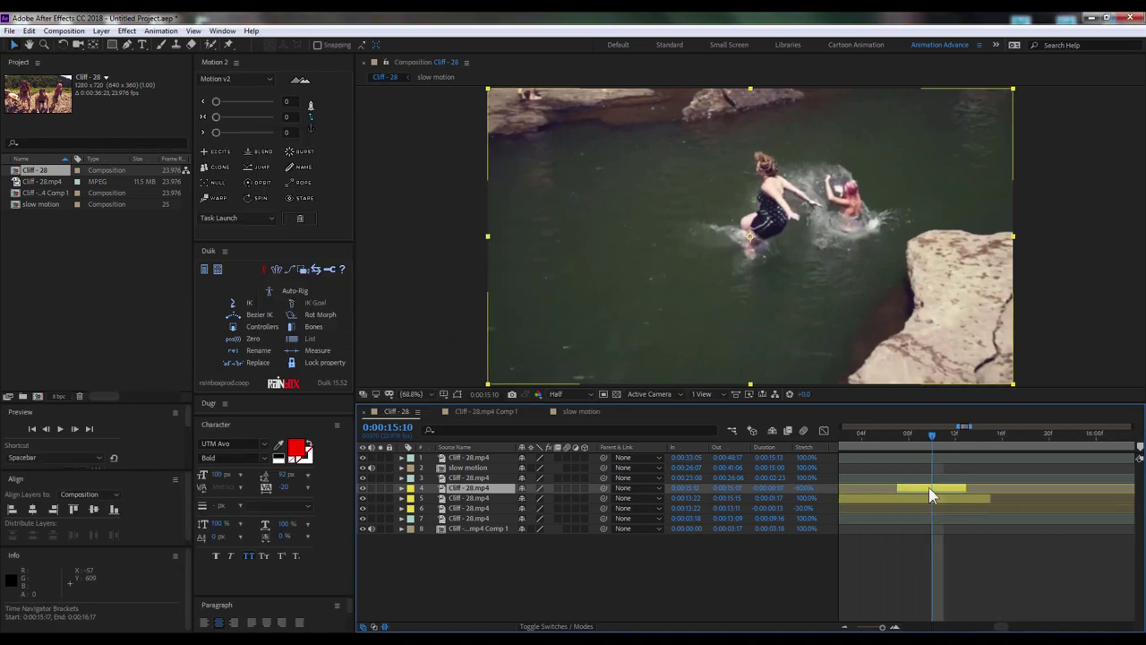
{"action": "left_click_drag", "start_coordinate": [863, 488], "coordinate": [997, 492]}
Set the jump layer's stretch to 60 and slide it to follow the previous layer near 15:20
{"action": "left_click", "coordinate": [957, 433]}
{"action": "left_click_drag", "start_coordinate": [957, 437], "coordinate": [1053, 436]}
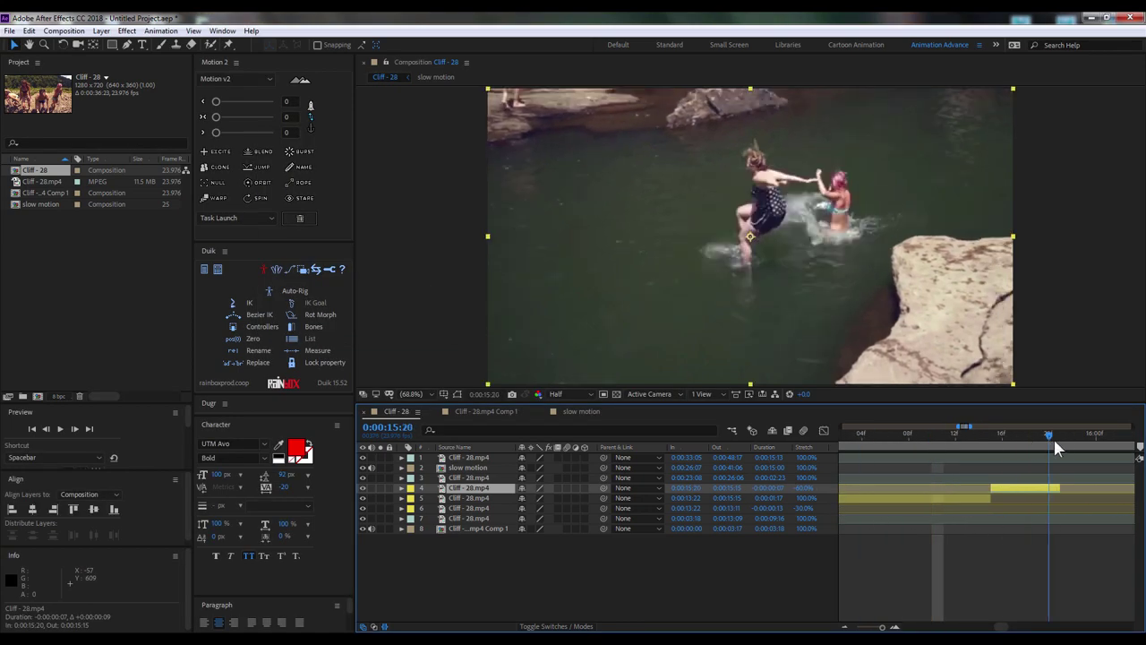
{"action": "scroll", "coordinate": [947, 484], "scroll_direction": "down", "scroll_amount": 3, "text": "alt"}
{"action": "scroll", "coordinate": [970, 496], "scroll_direction": "up", "scroll_amount": 3}
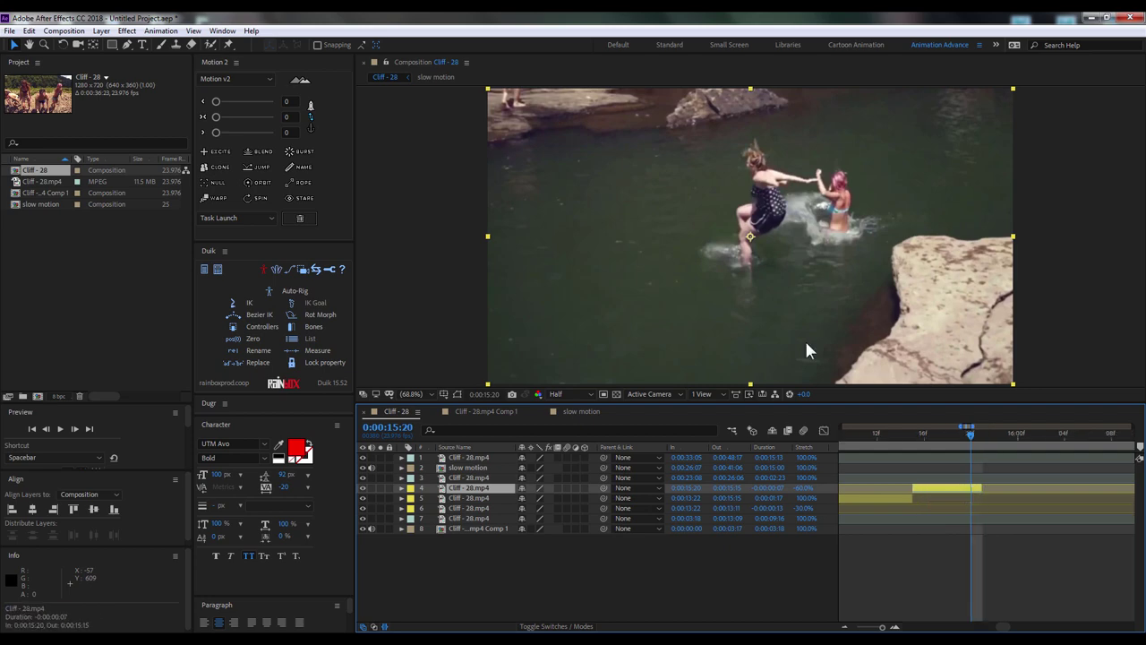
{"action": "left_click", "coordinate": [30, 30]}
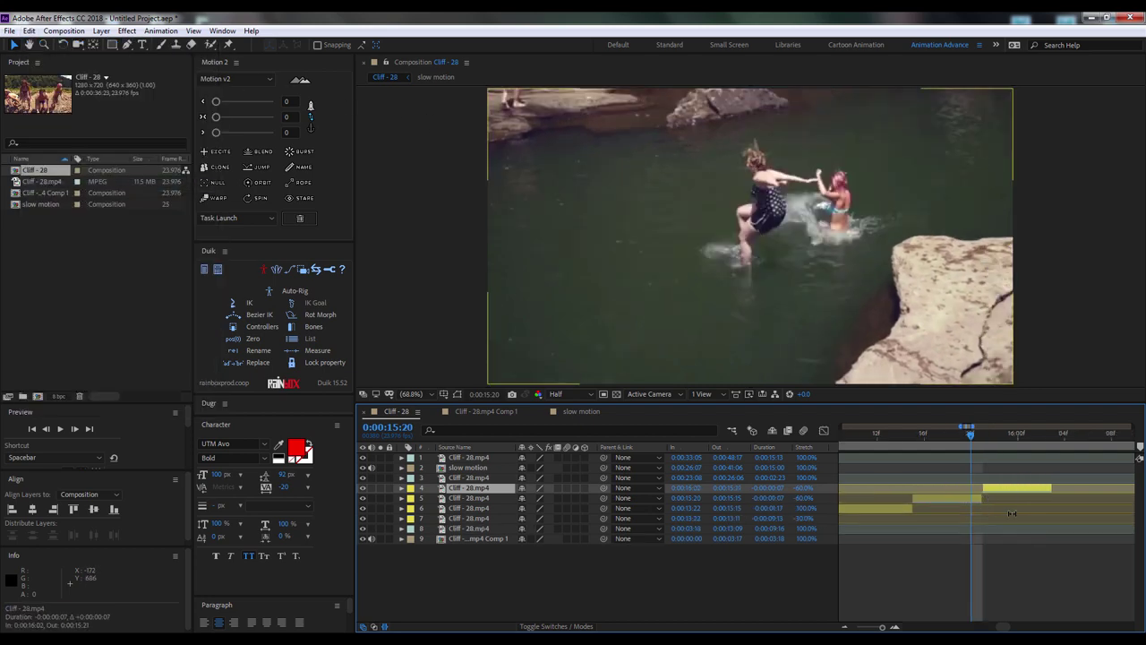
{"action": "left_click", "coordinate": [804, 488]}
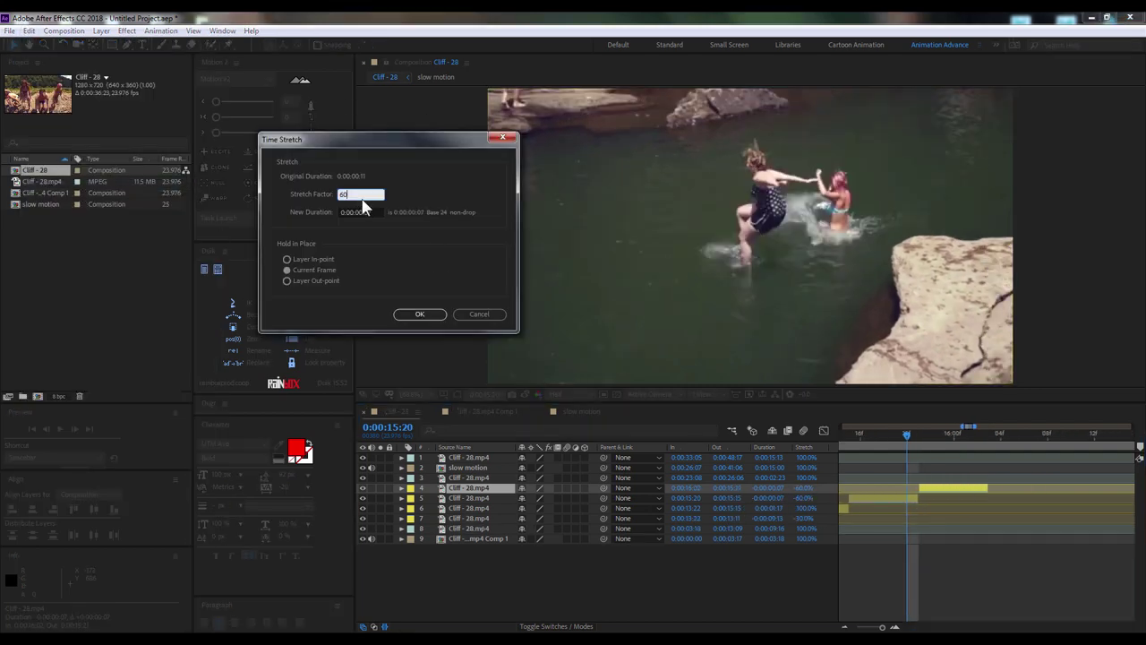
{"action": "key", "text": "Return"}
{"action": "left_click_drag", "start_coordinate": [872, 492], "coordinate": [938, 500]}
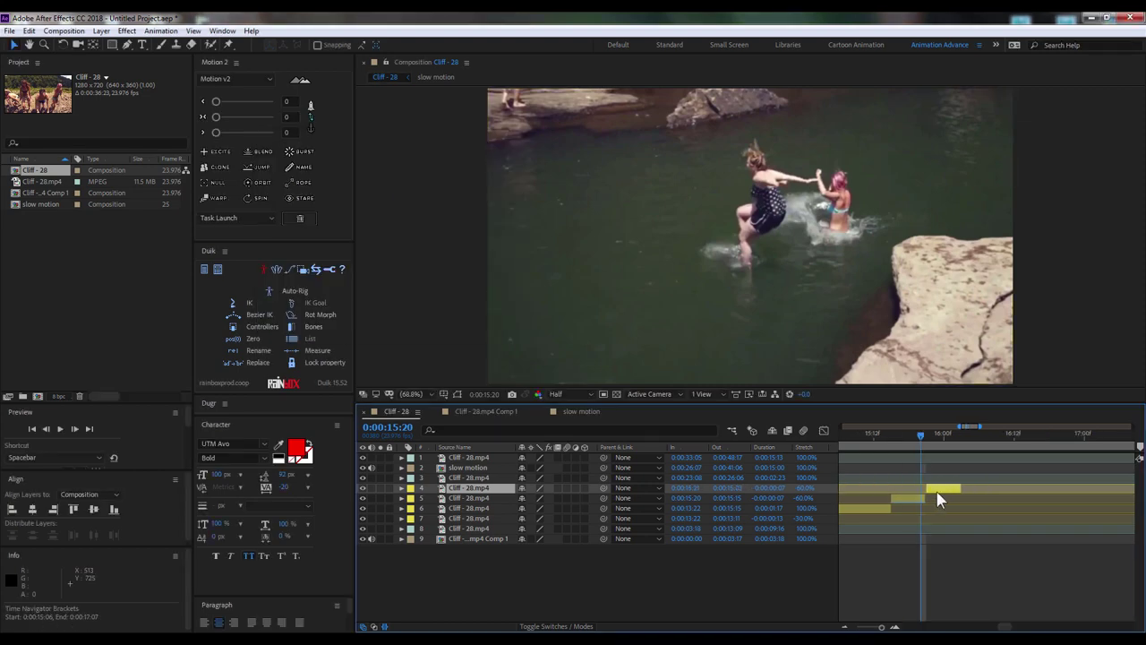
{"action": "left_click", "coordinate": [908, 498], "text": "shift"}
Copy and paste the two jump layers, shifting the pasted pair later in the timeline
{"action": "left_click", "coordinate": [30, 31]}
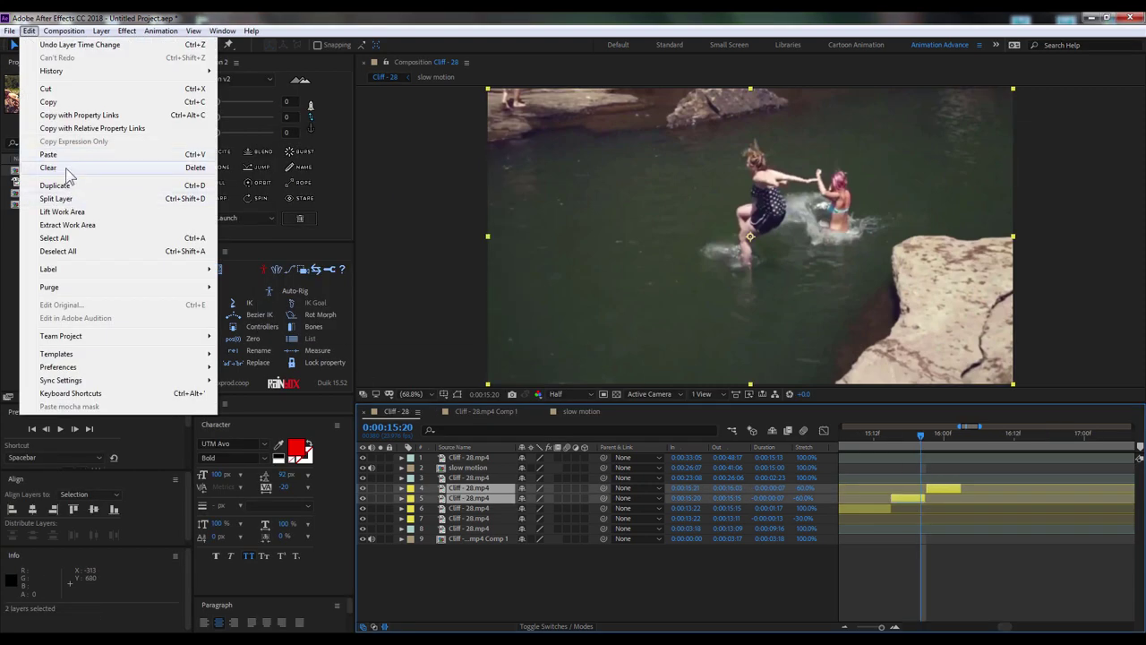
{"action": "left_click", "coordinate": [49, 102]}
{"action": "left_click", "coordinate": [29, 31]}
{"action": "left_click", "coordinate": [48, 154]}
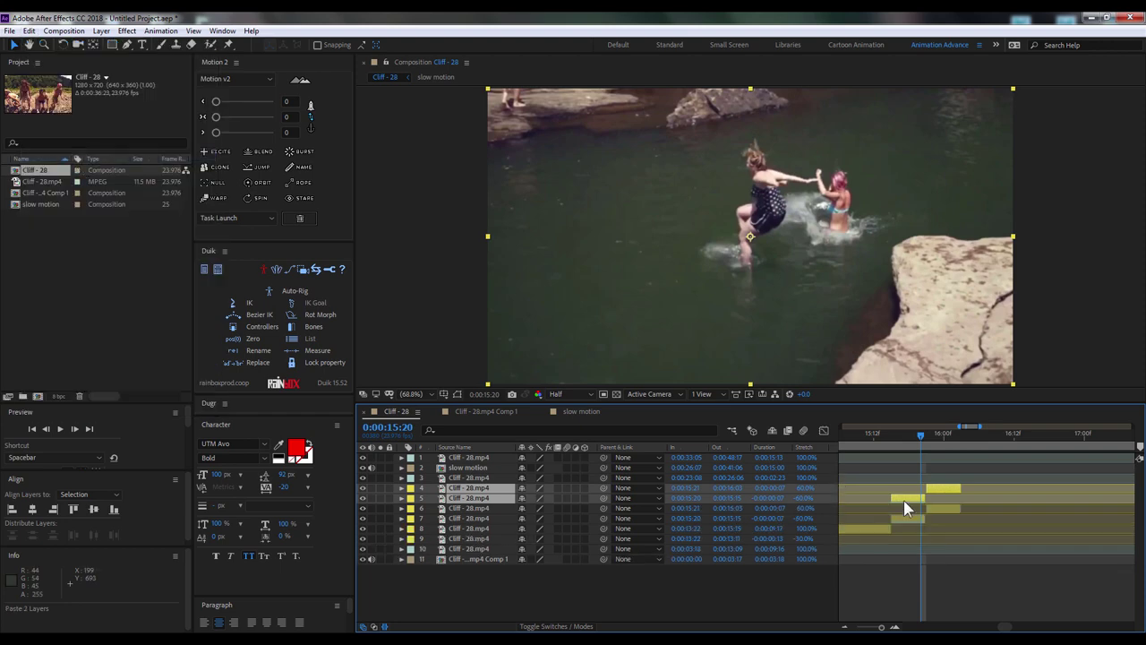
{"action": "left_click_drag", "start_coordinate": [904, 501], "coordinate": [972, 505]}
Preview the jump sequence from 0:00:13:11 through 0:00:15:21
{"action": "left_click", "coordinate": [1023, 437]}
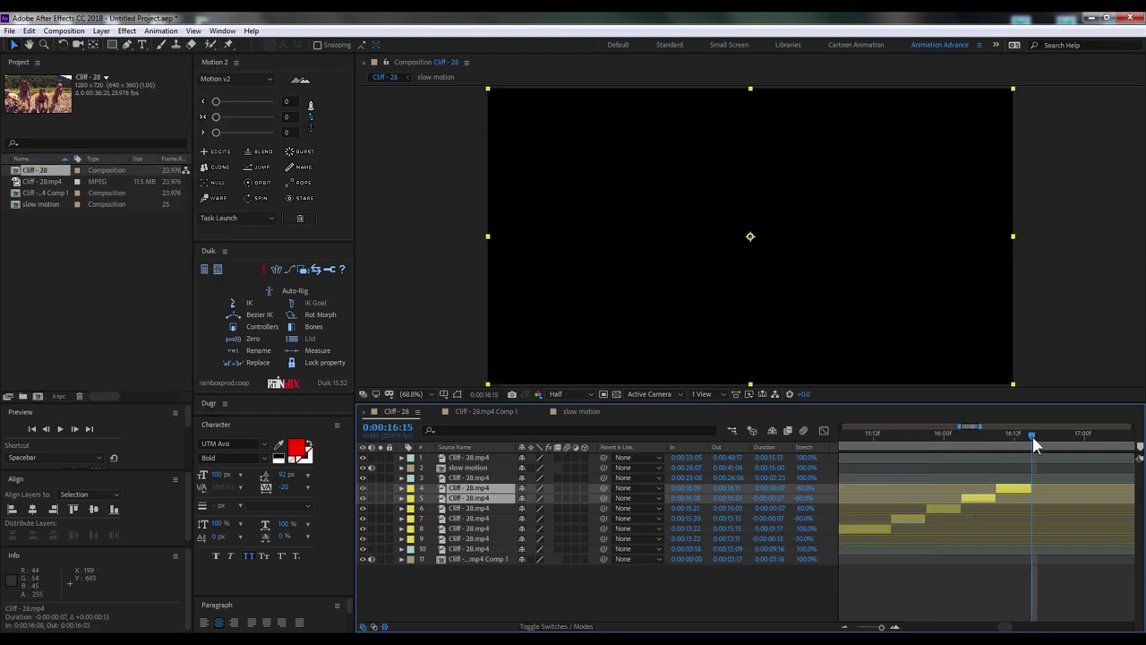
{"action": "key", "text": "minus"}
{"action": "left_click_drag", "start_coordinate": [932, 438], "coordinate": [949, 435]}
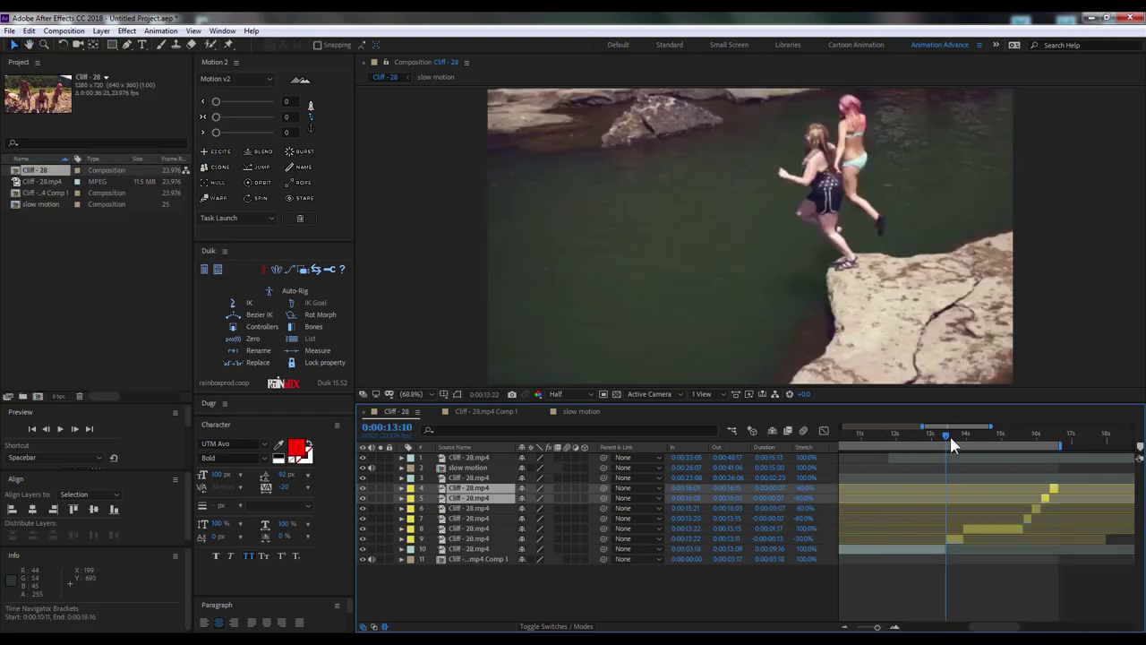
{"action": "key", "text": "space"}
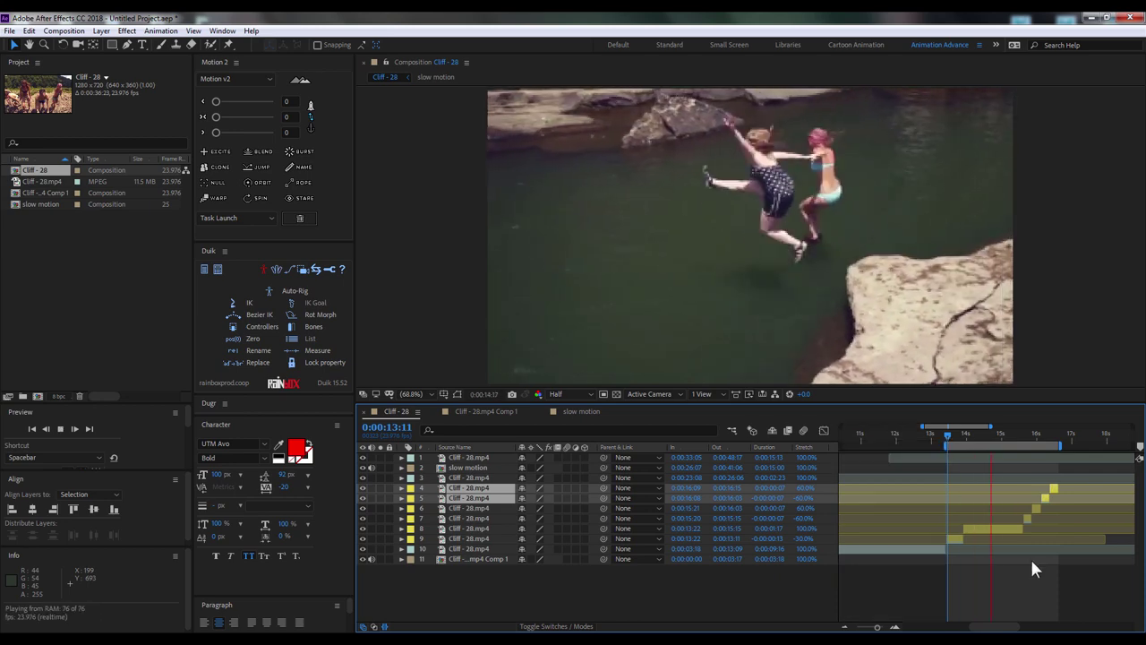
{"action": "left_click_drag", "start_coordinate": [967, 438], "coordinate": [1008, 437]}
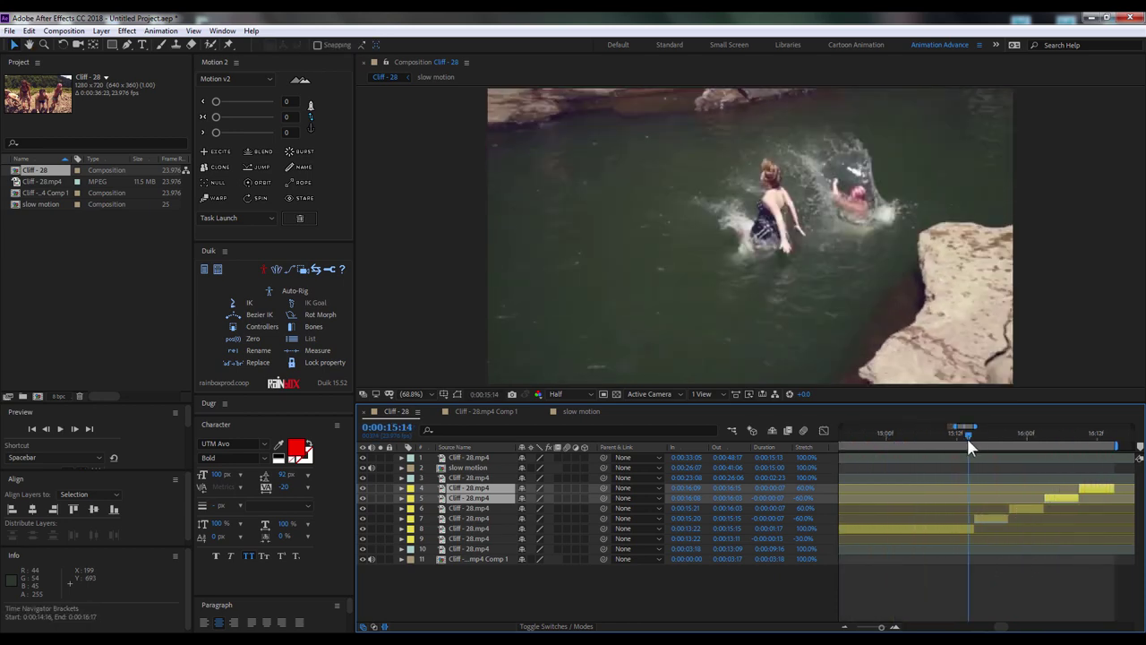
{"action": "key", "text": "equal"}
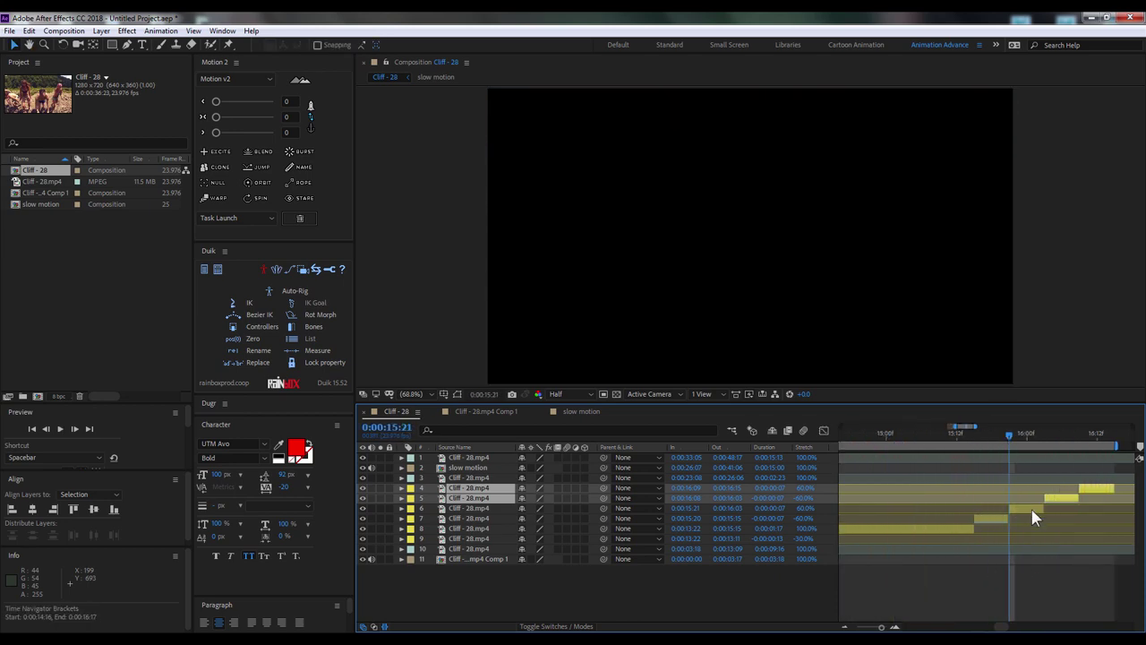
Nudge layers 6, 5 and 4 one to two frames earlier to close gaps, then preview the replay at 50% view
{"action": "left_click_drag", "start_coordinate": [1033, 509], "coordinate": [1045, 502]}
{"action": "left_click", "coordinate": [1053, 497]}
{"action": "left_click_drag", "start_coordinate": [1003, 437], "coordinate": [1073, 438]}
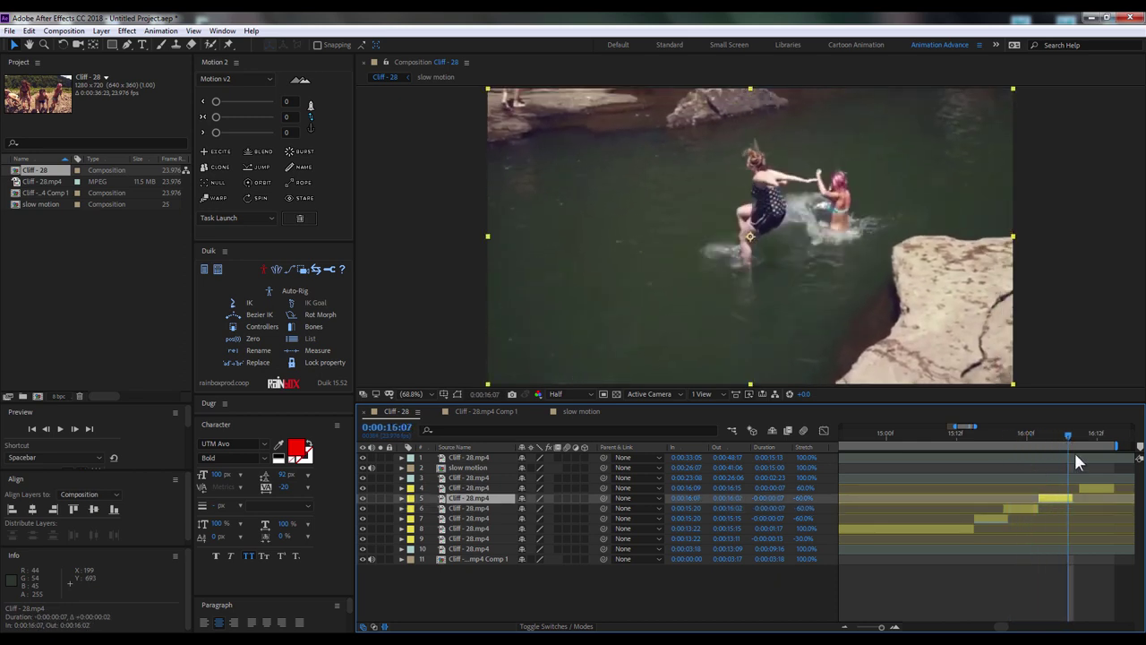
{"action": "left_click_drag", "start_coordinate": [1087, 488], "coordinate": [1076, 488]}
{"action": "key", "text": "space"}
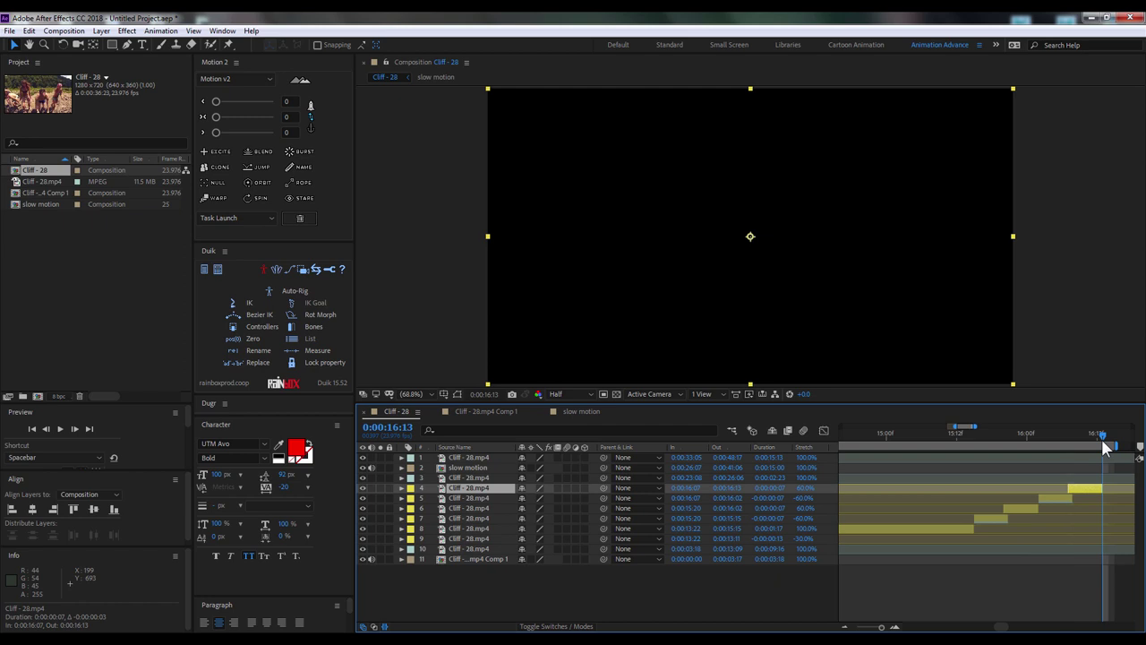
{"action": "key", "text": "comma"}
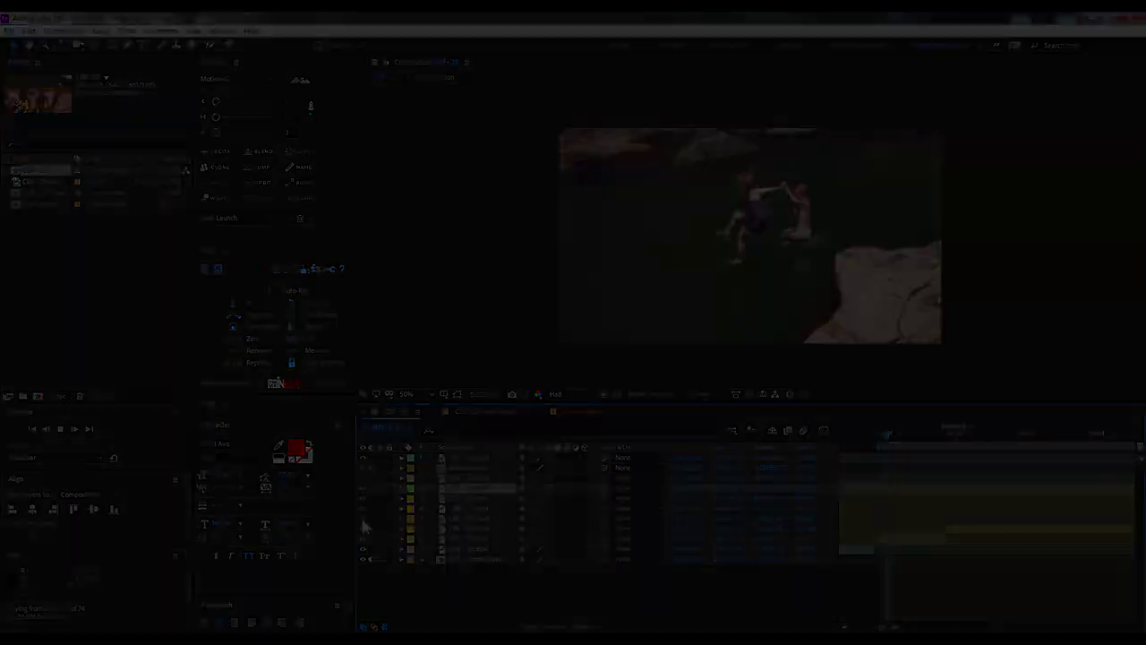
Add the Split layer and Duplicate bullet lines under the section 3 functions heading
{"action": "type", "text": ":"}
{"action": "key", "text": "Return"}
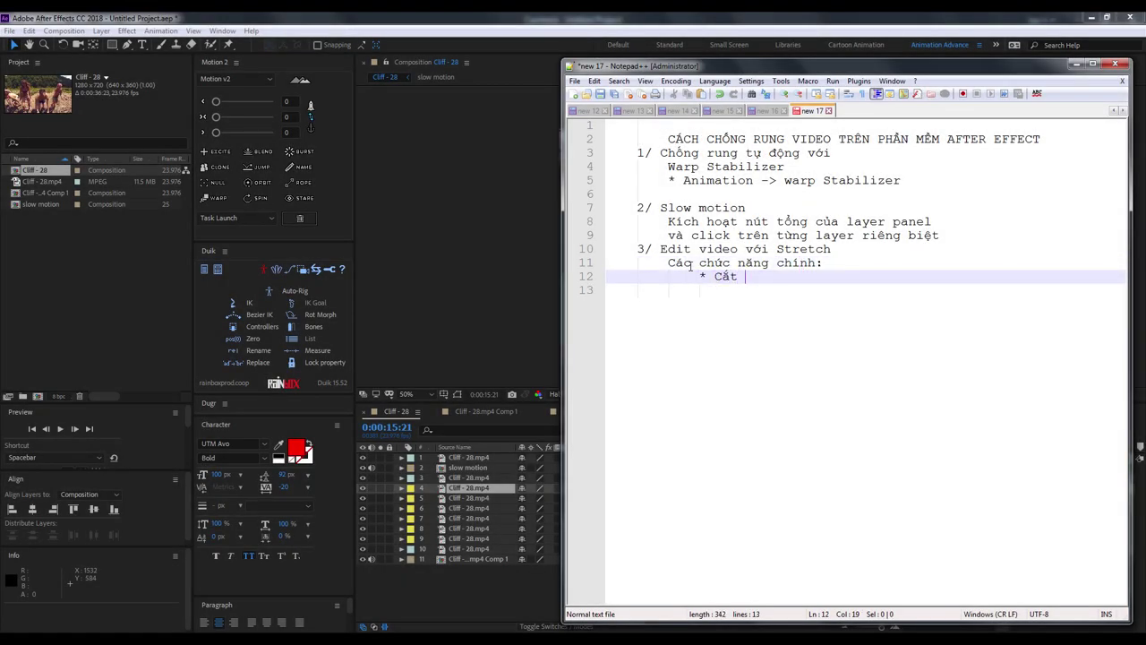
{"action": "type", "text": "t"}
{"action": "type", "text": " la"}
{"action": "key", "text": "Return"}
{"action": "key", "text": "Return"}
{"action": "type", "text": "* Nhân đôi = Dulic"}
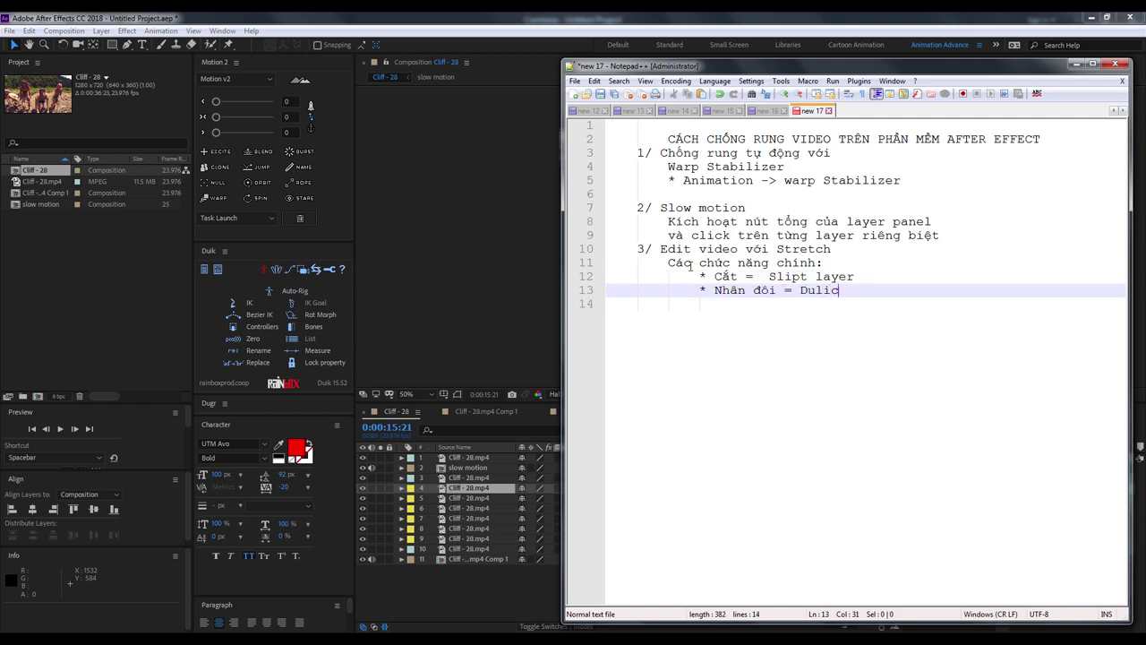
{"action": "type", "text": "ate"}
{"action": "key", "text": "Return"}
{"action": "type", "text": "* Tốc d"}
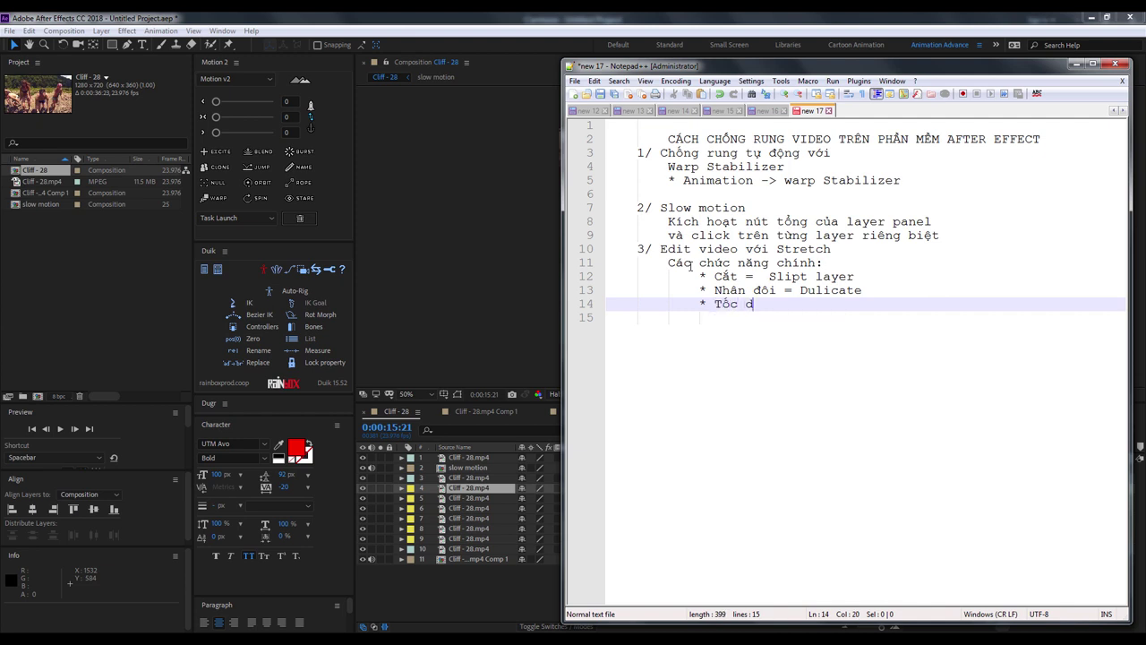
Add the Stretch (negative or positive) bullet, then a closing THANK line below the list
{"action": "type", "text": "đô"}
{"action": "type", "text": " = "}
{"action": "type", "text": "Stretc"}
{"action": "key", "text": "Return"}
{"action": "type", "text": "số "}
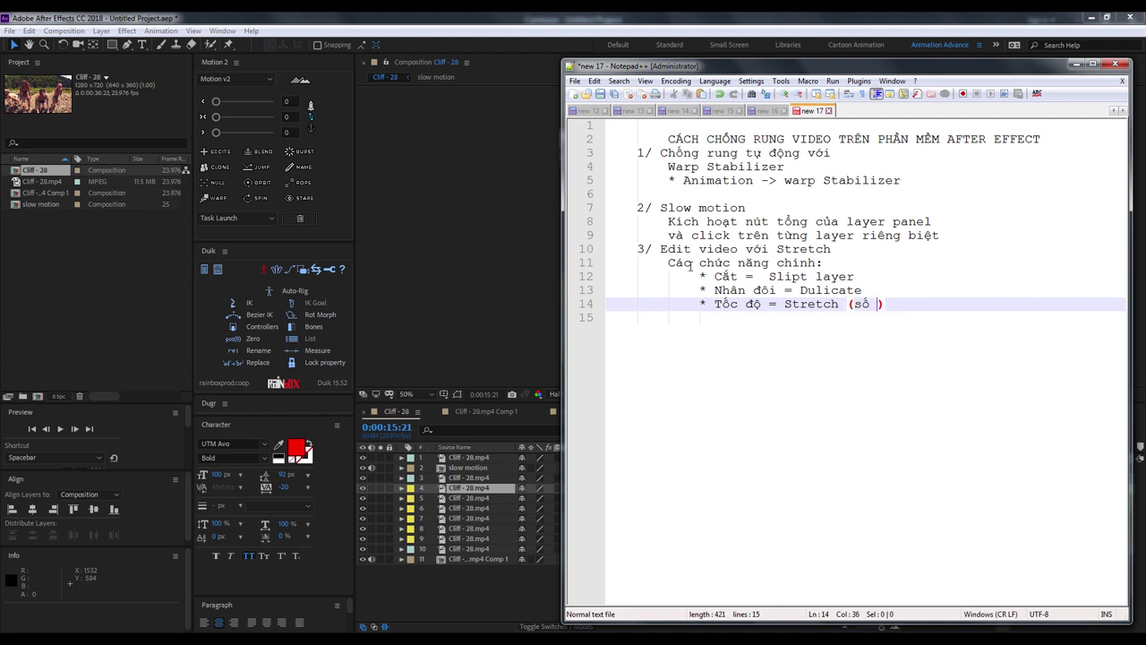
{"action": "type", "text": "hoa"}
{"action": "type", "text": "+"}
{"action": "key", "text": "Return"}
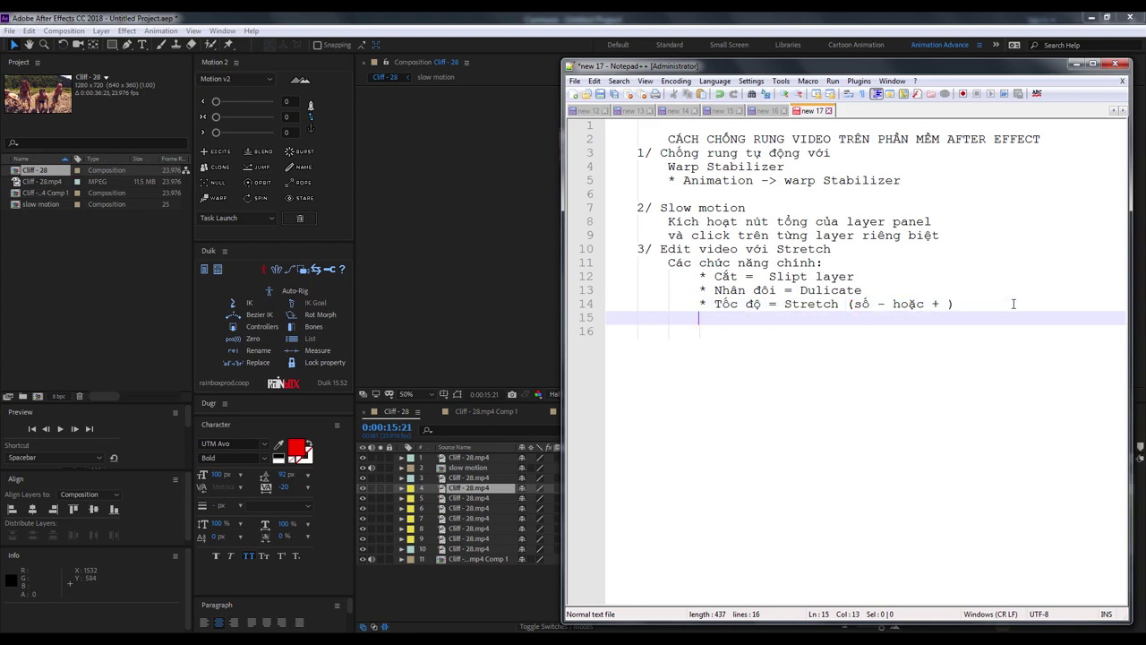
{"action": "key", "text": "Return"}
{"action": "type", "text": "THANK"}
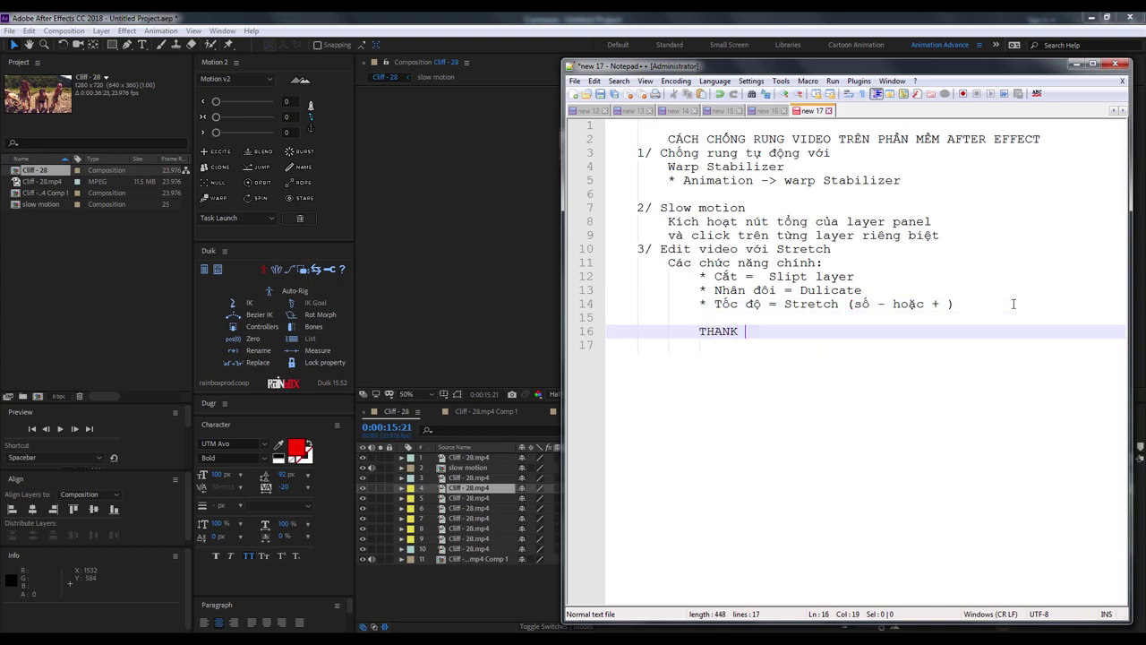